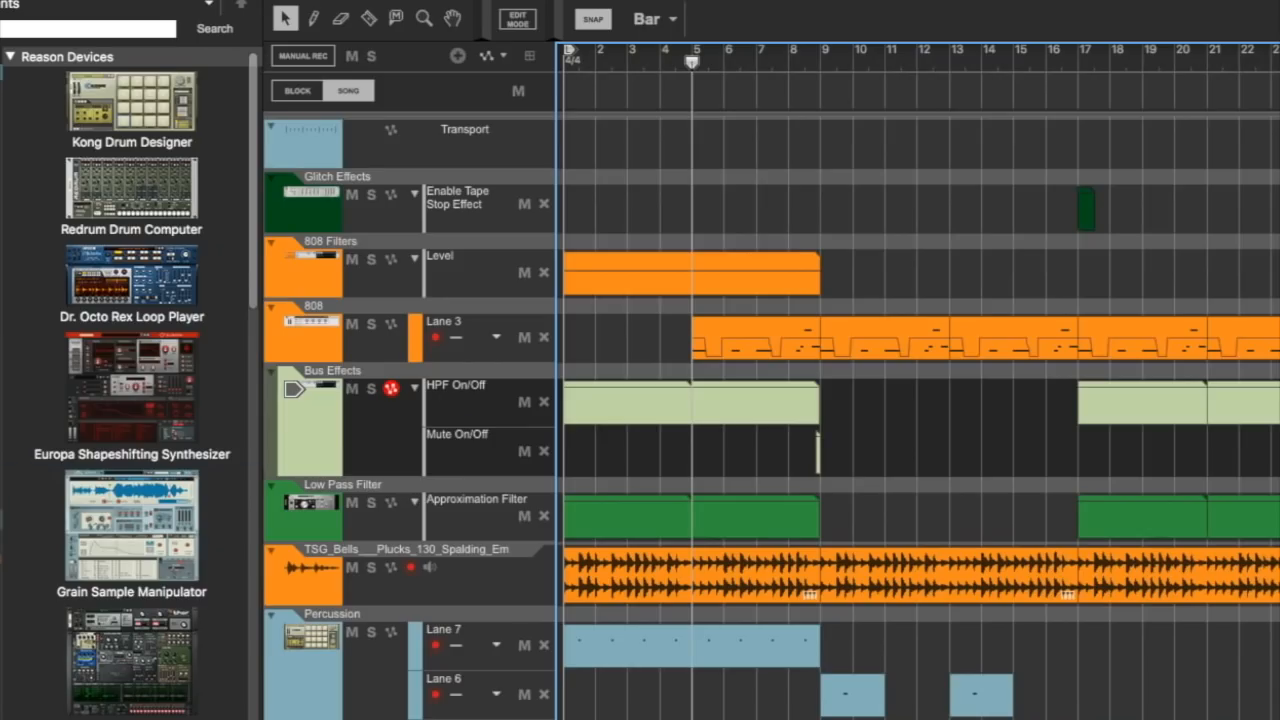
Step: Examine the available instruments in the browser, from the Reason Devices to the third-party VST plug-ins and synthesizers
scroll(40, 528, "down", 10)
scroll(43, 528, "up", 10)
scroll(43, 528, "down", 10)
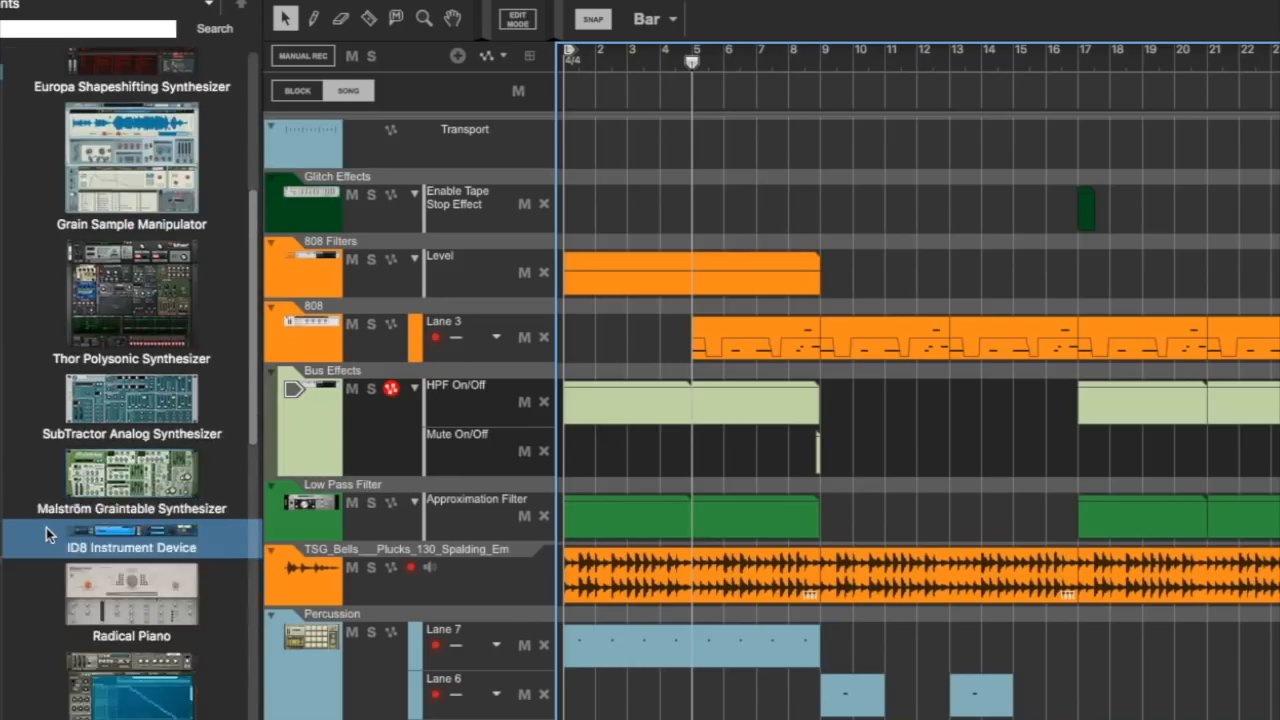
scroll(50, 504, "up", 3)
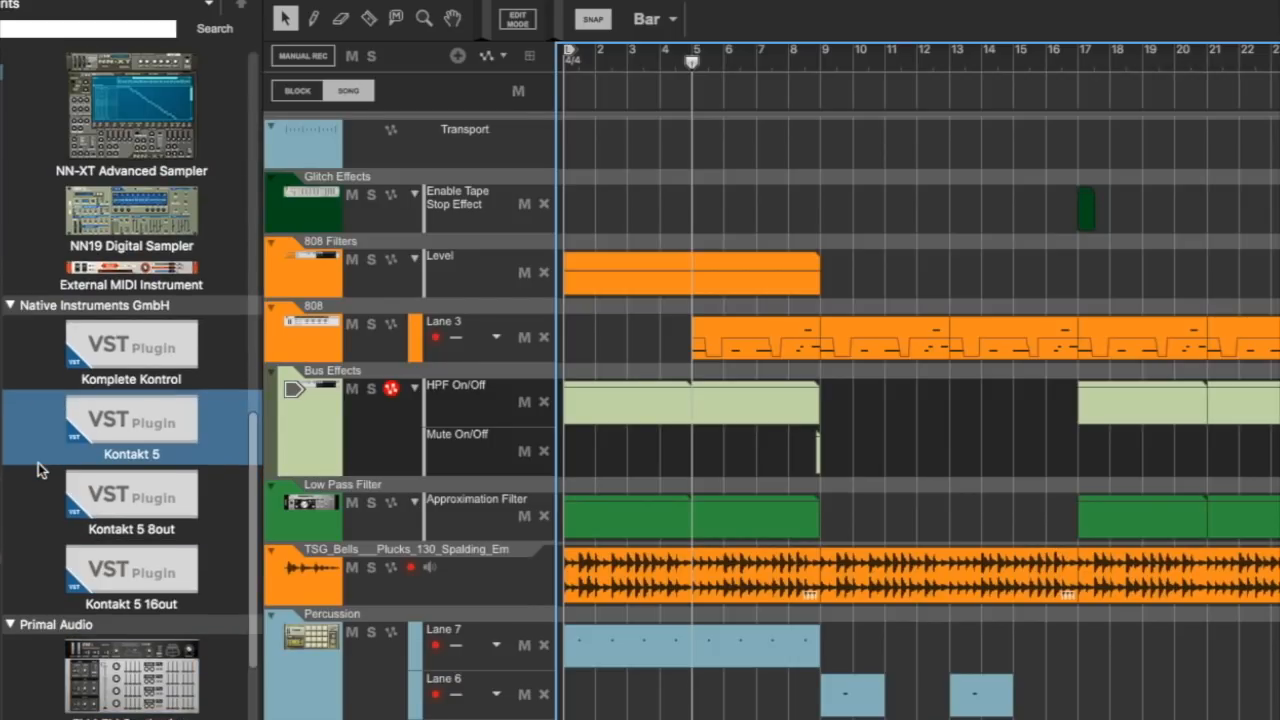
scroll(38, 463, "up", 3)
scroll(38, 463, "up", 2)
scroll(40, 506, "down", 10)
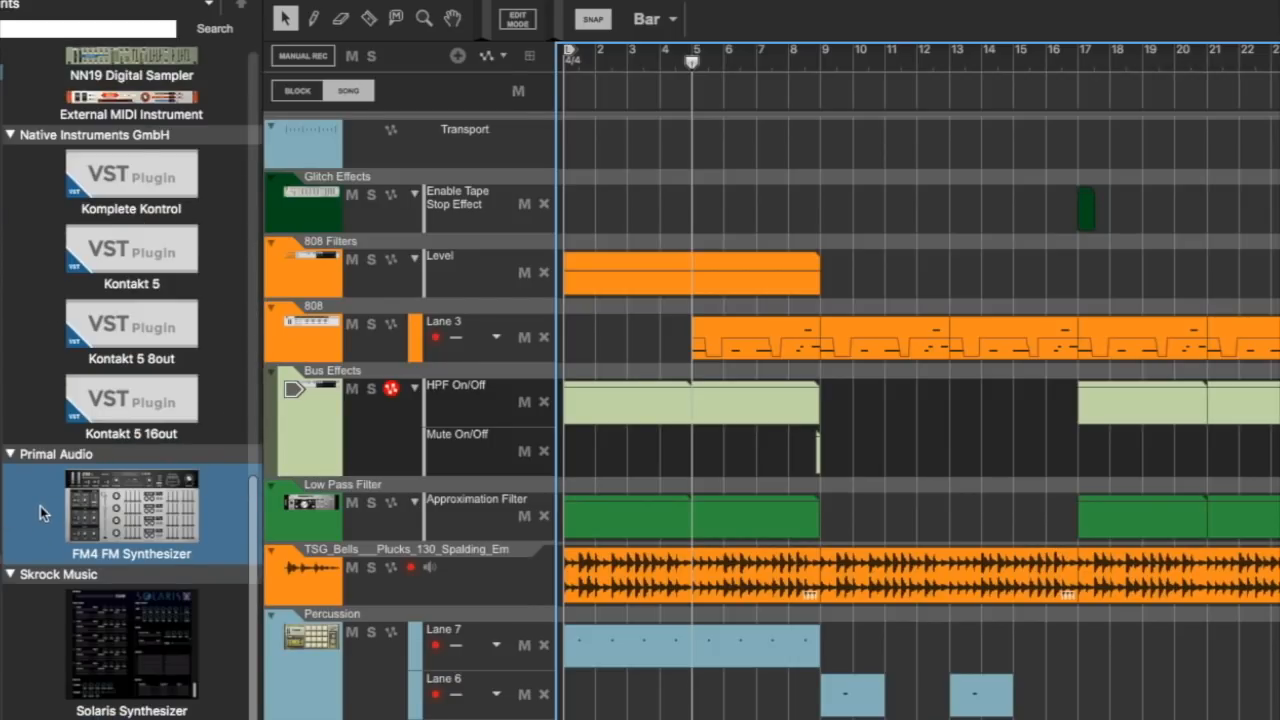
scroll(41, 523, "up", 3)
scroll(39, 504, "up", 15)
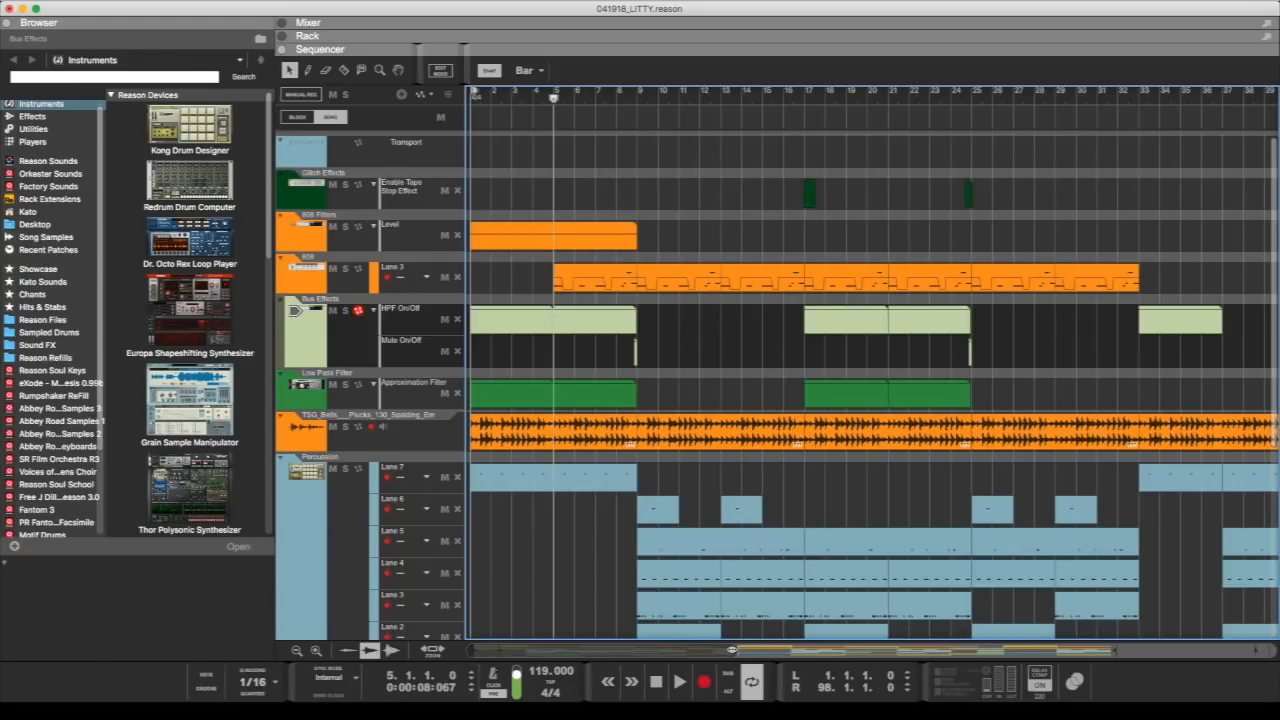
Step: Play the song from bar 1 while reviewing the arrangement tracks, and stop playback
left_click_drag(549, 104, 472, 104)
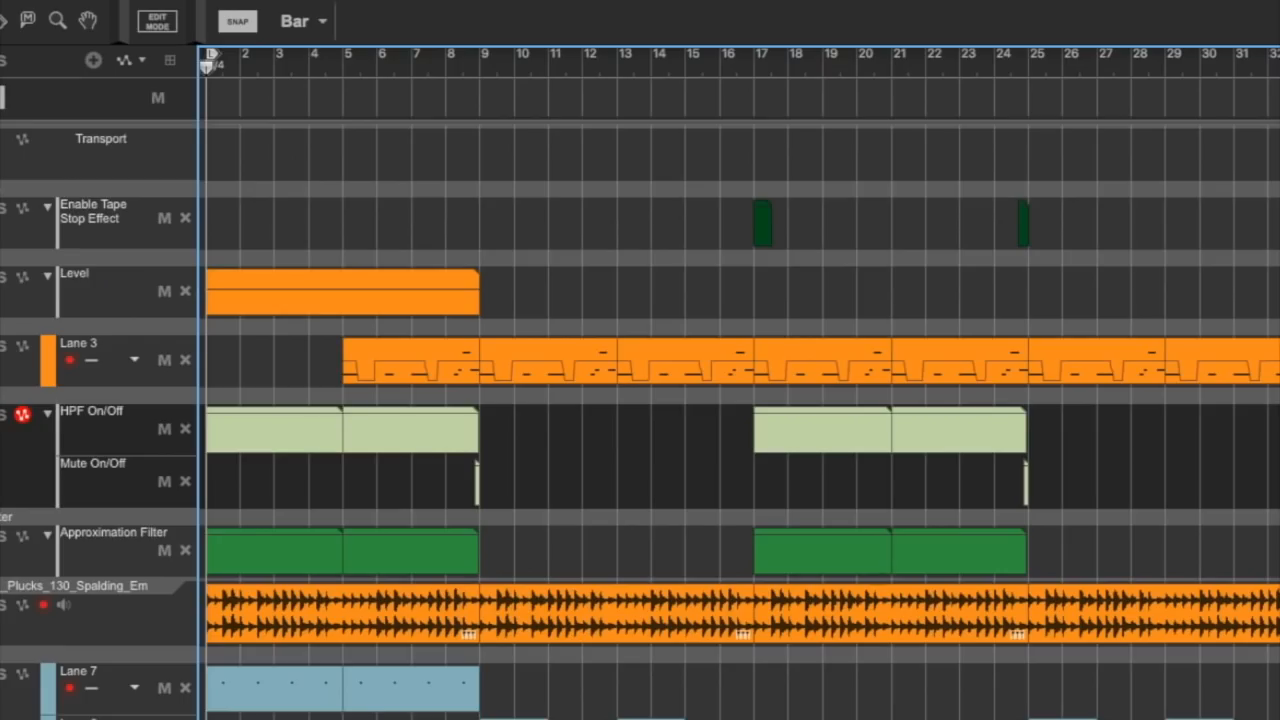
key("space")
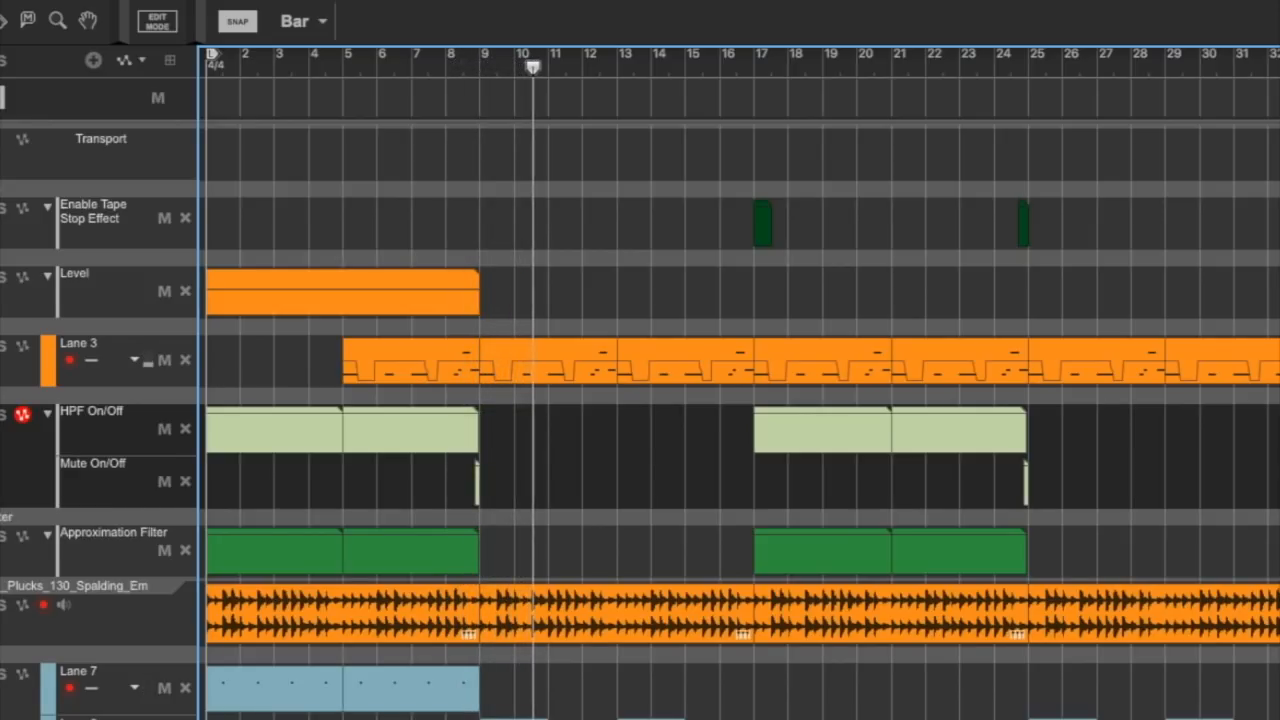
scroll(640, 400, "down", 4)
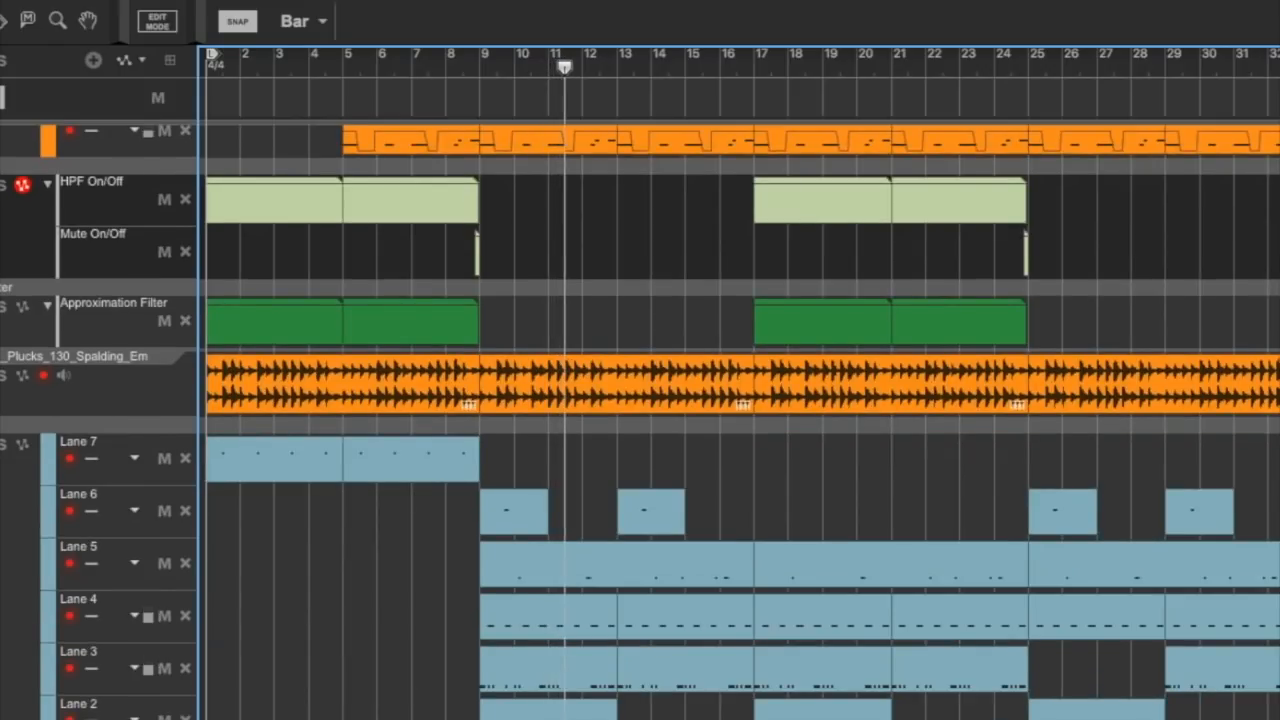
scroll(640, 400, "down", 1)
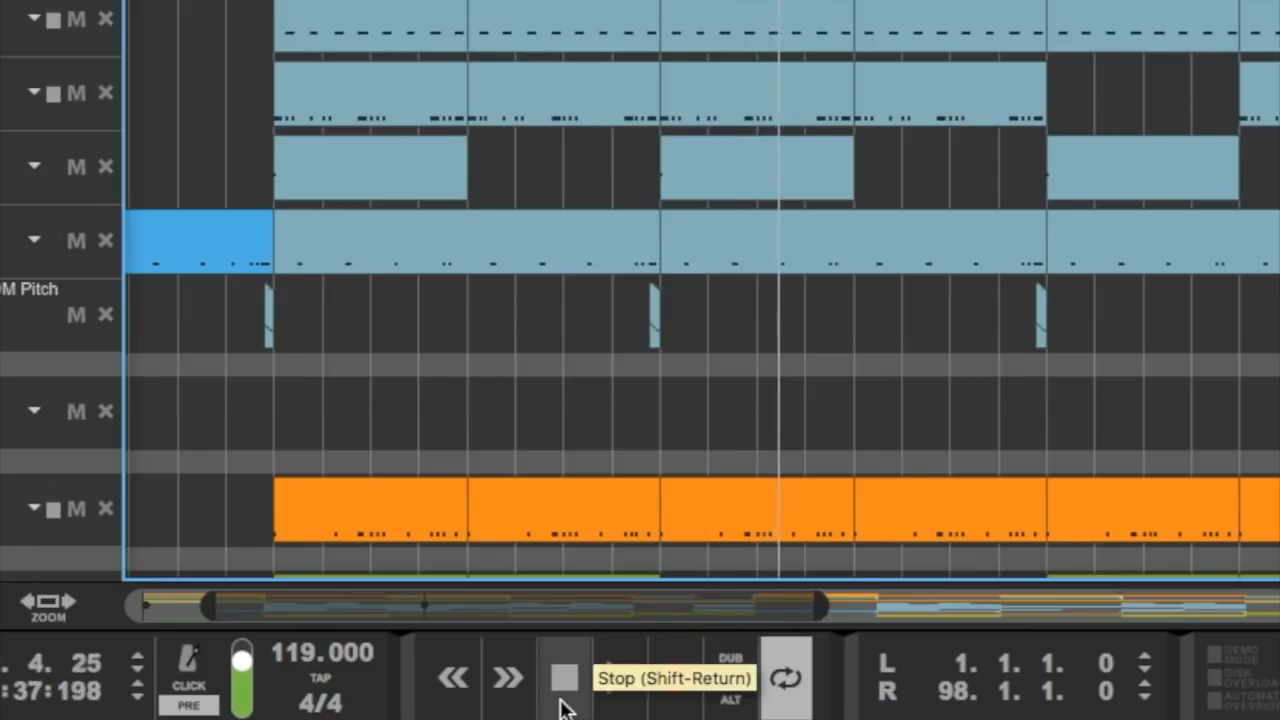
left_click(562, 702)
scroll(705, 562, "up", 5)
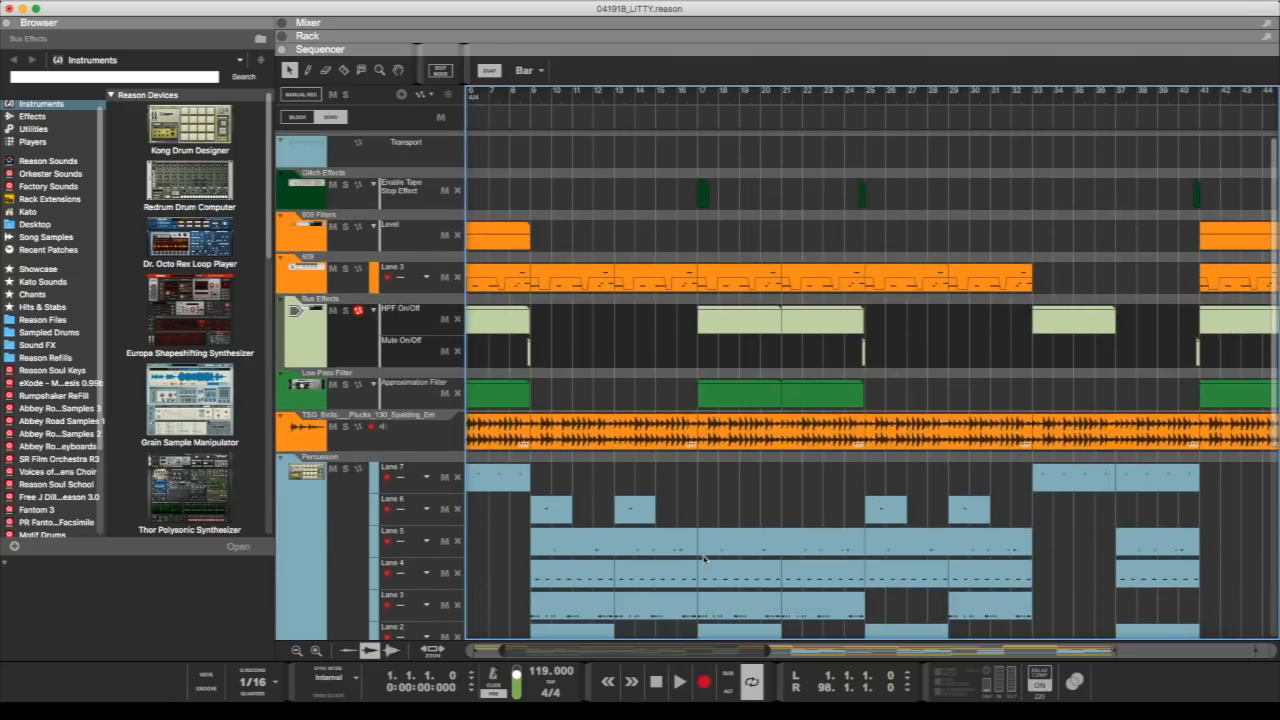
Step: Disable stretch for the last audio clip on the TSG_Bells Plucks track at the end of the song
left_click_drag(700, 654, 1234, 657)
left_click(797, 440)
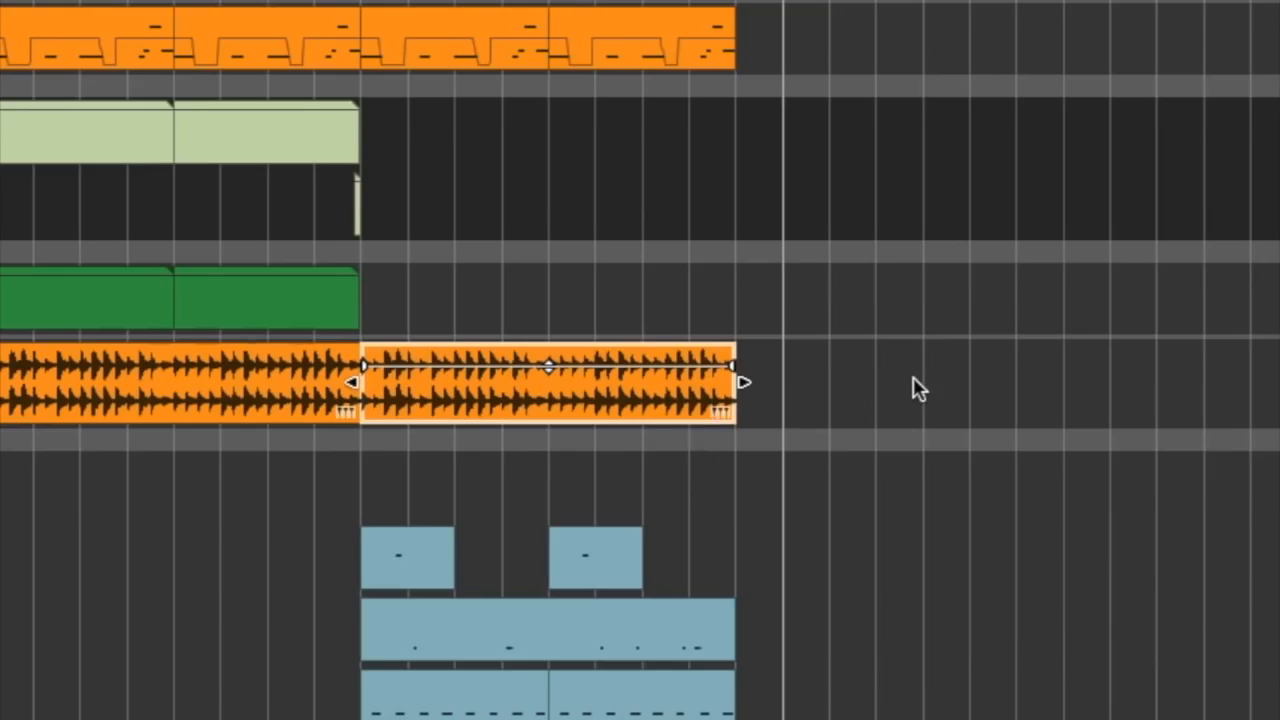
left_click(904, 462)
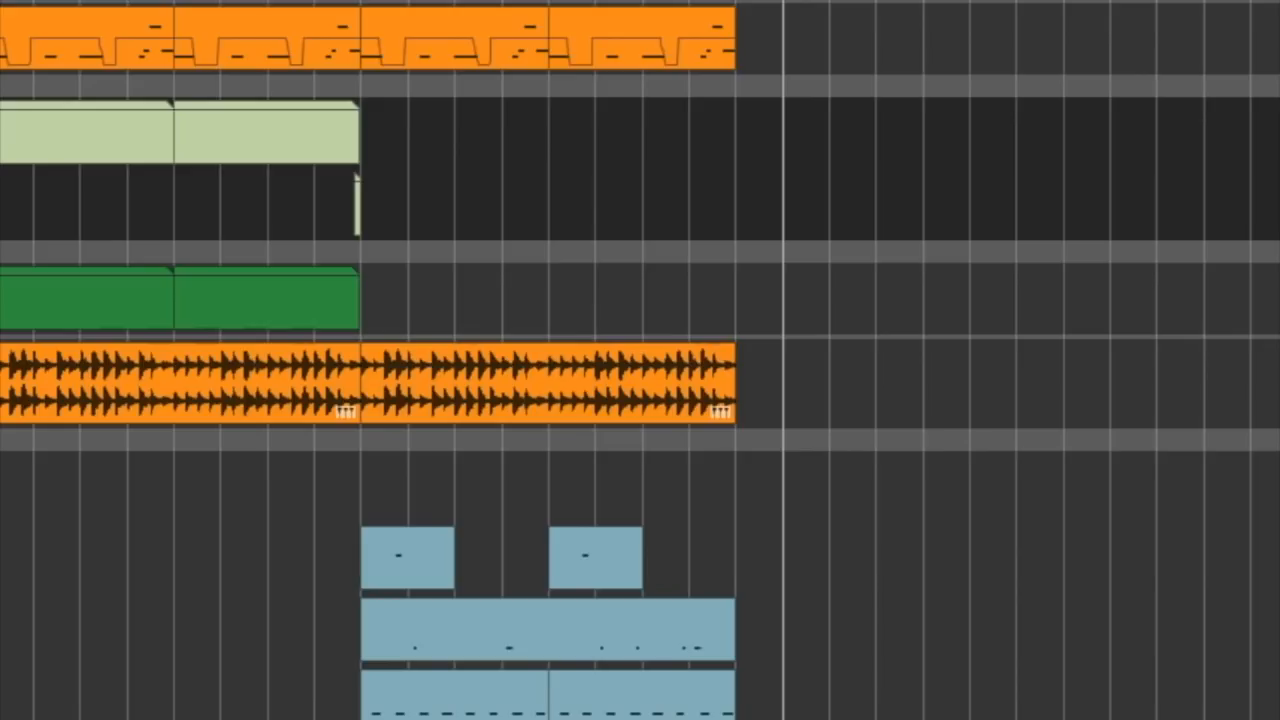
scroll(640, 360, "up", 1)
scroll(640, 360, "left", 2)
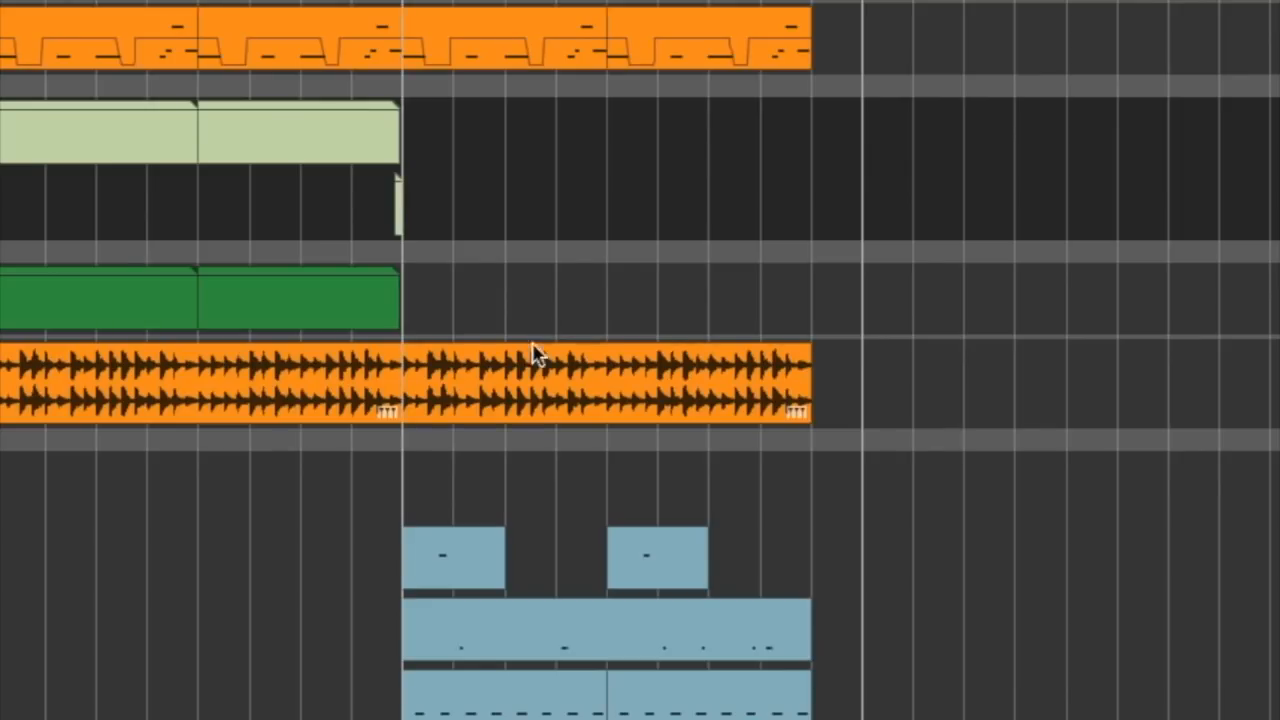
left_click(536, 392)
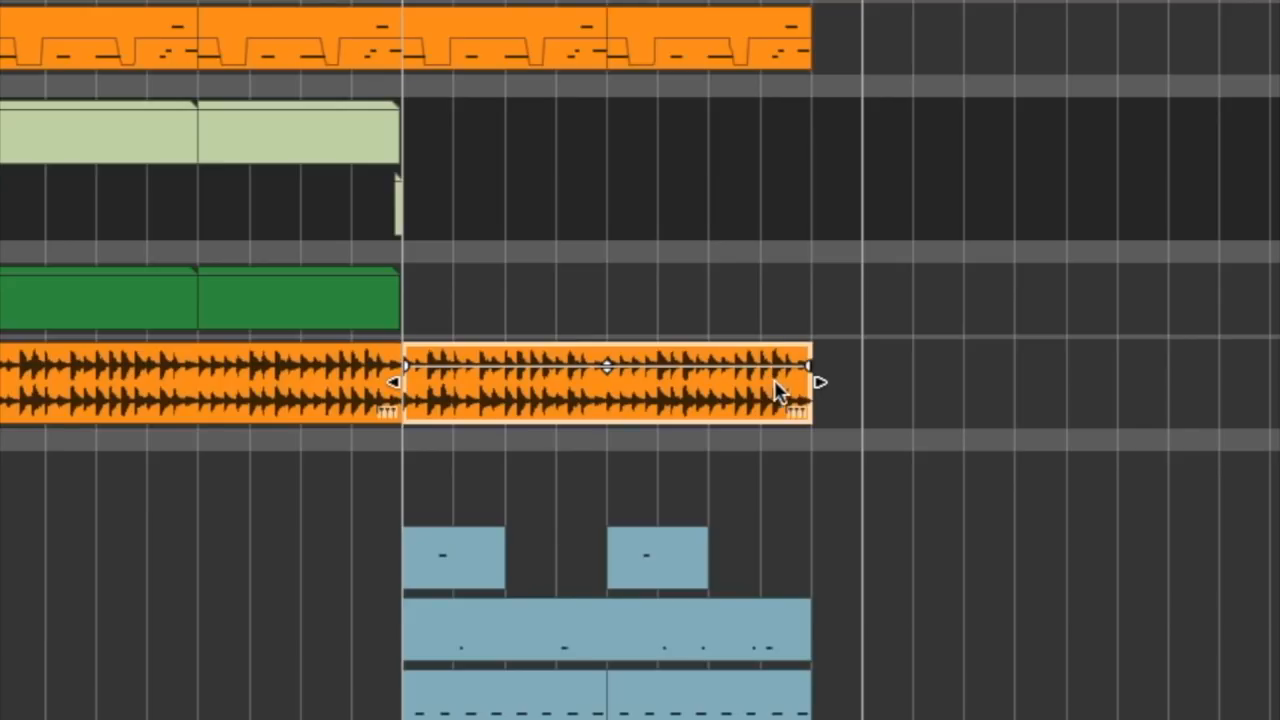
right_click(584, 397)
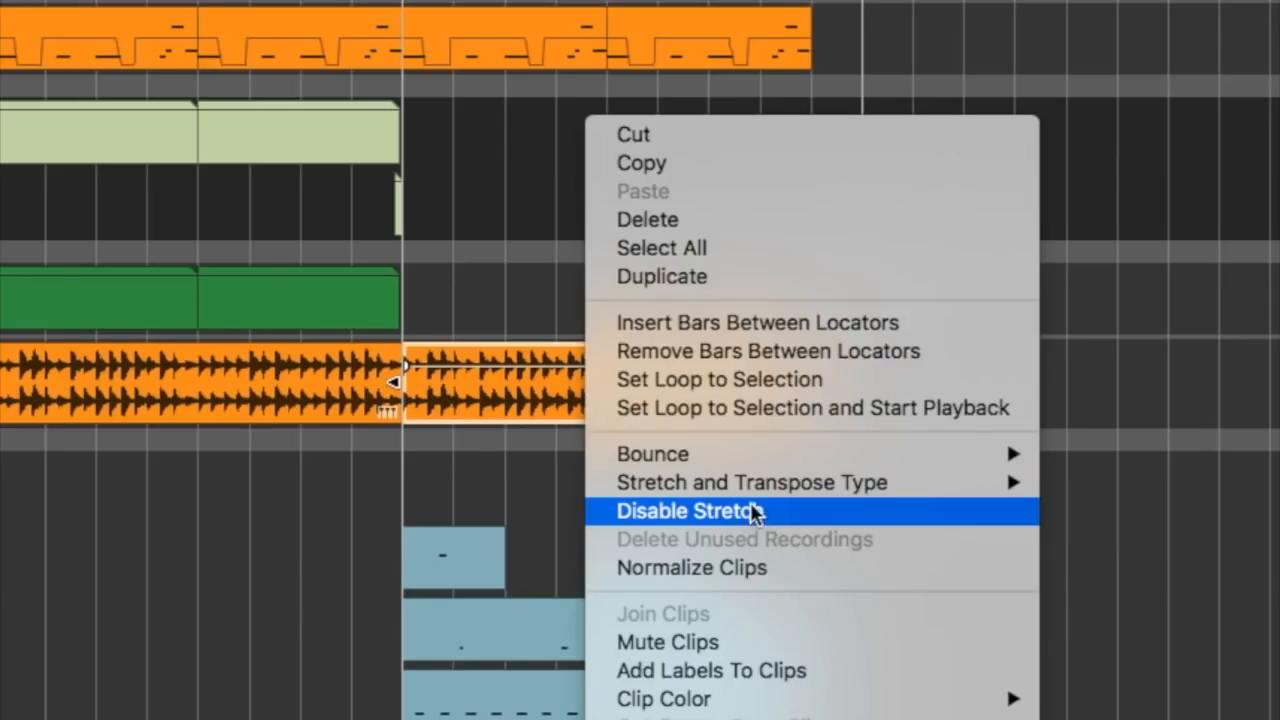
left_click(780, 510)
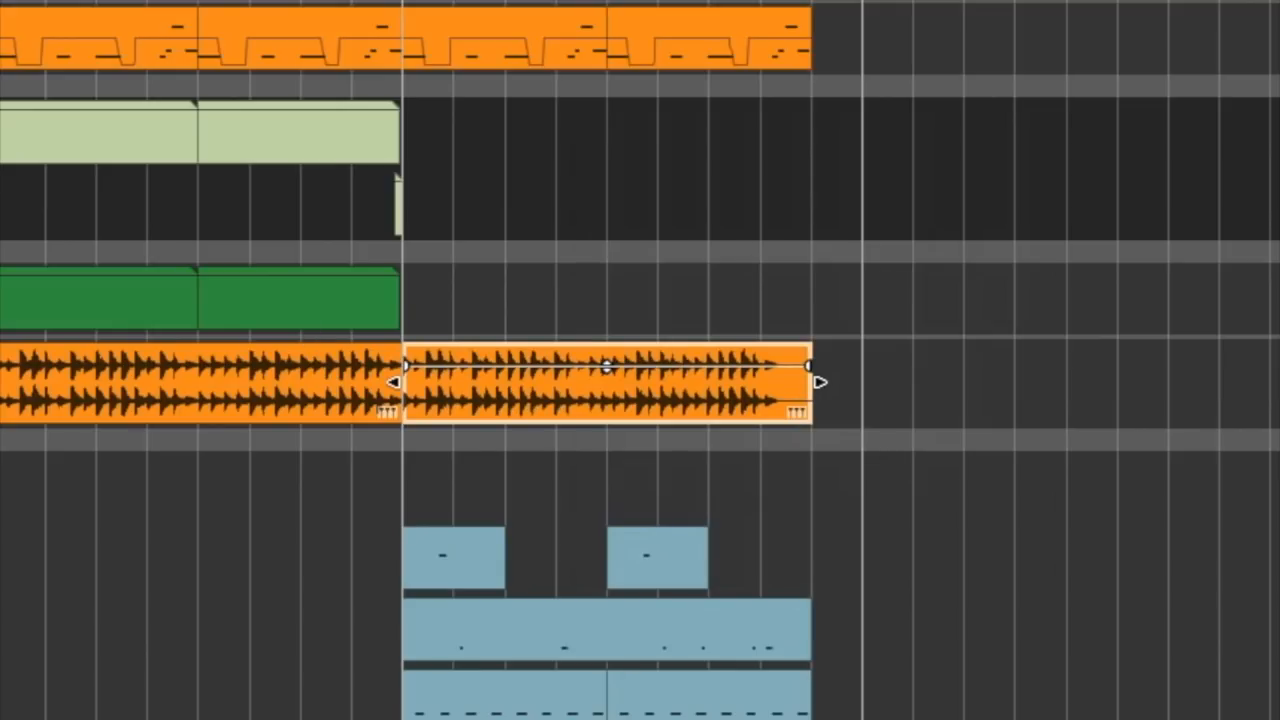
Step: Audition the unstretched bells clip from its start twice, stopping playback each time
key("space")
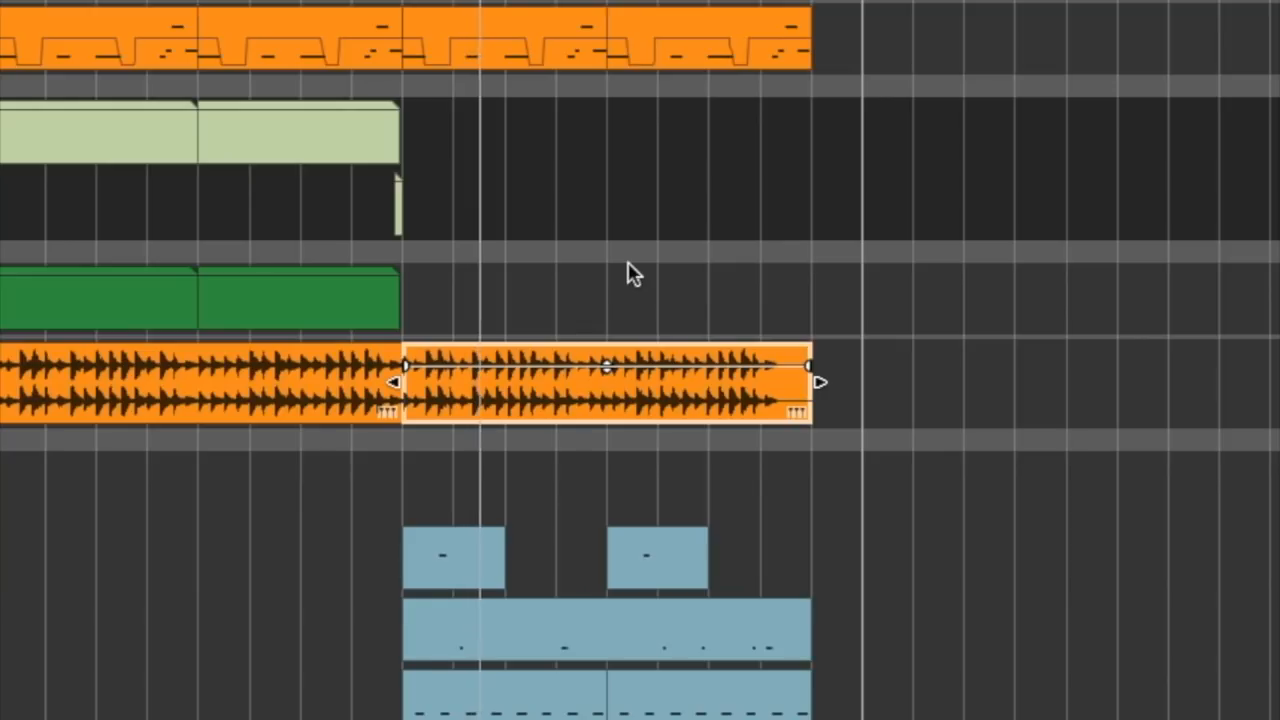
key("space")
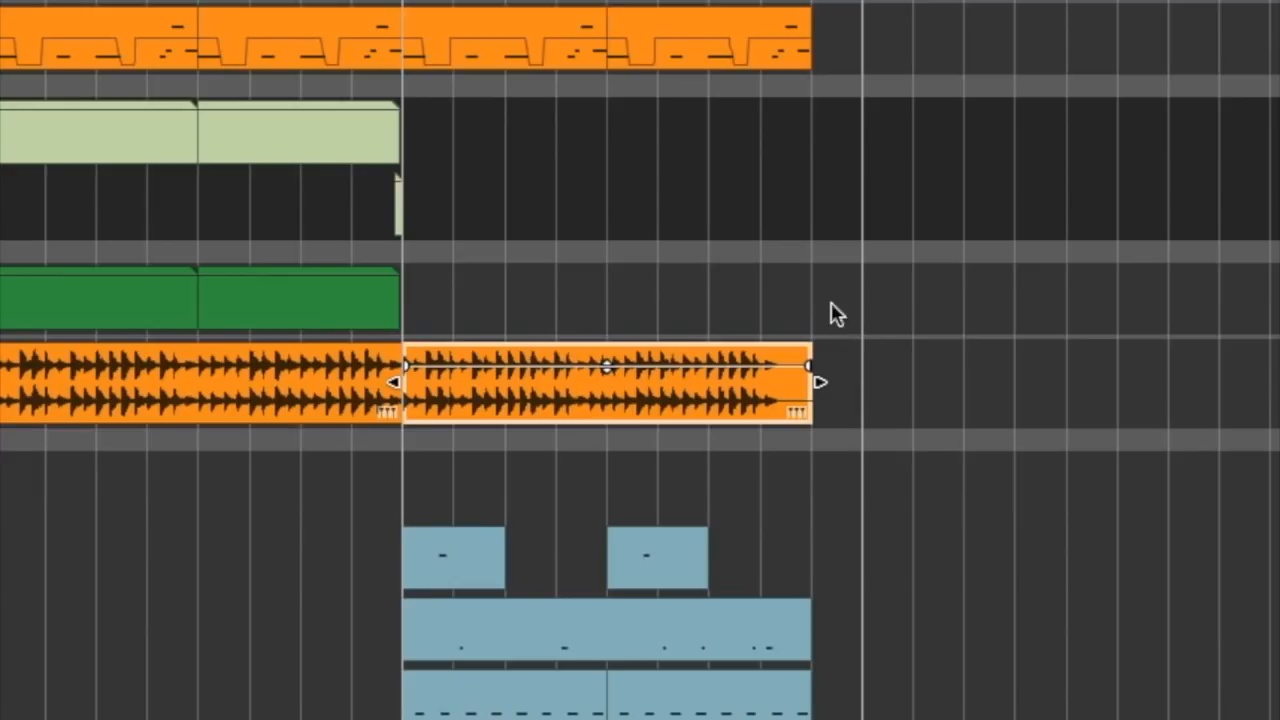
key("space")
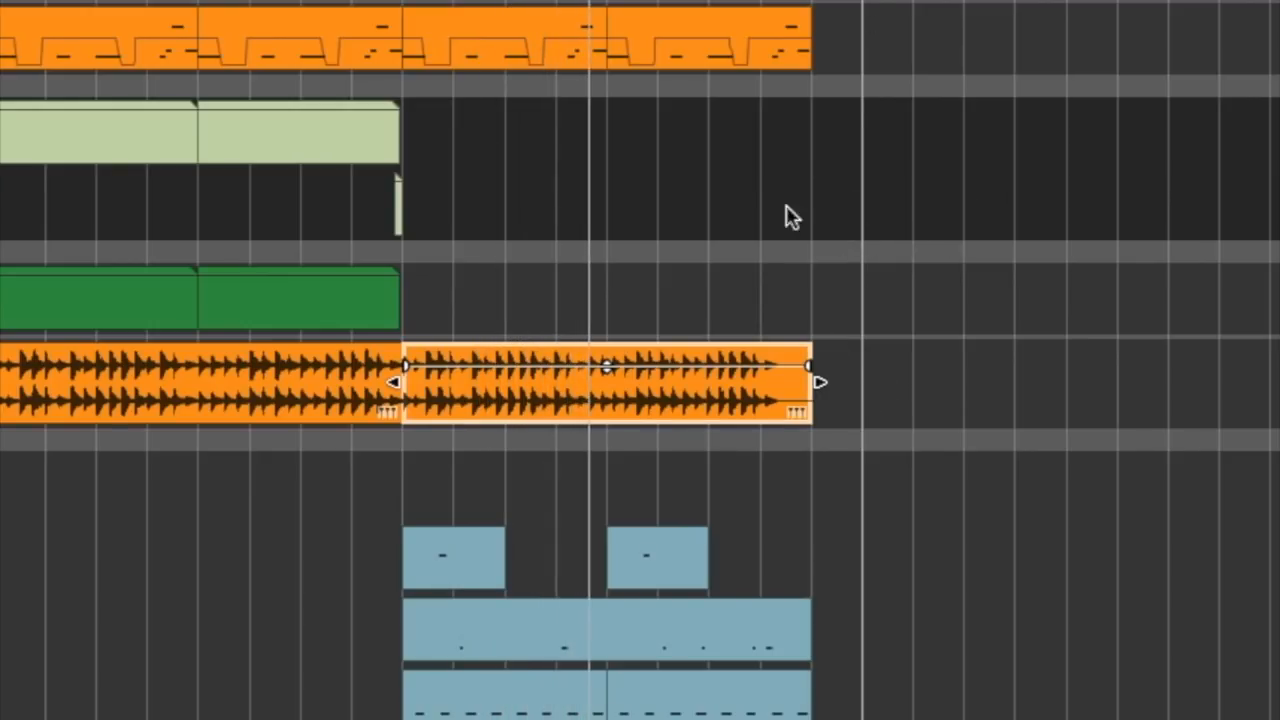
key("space")
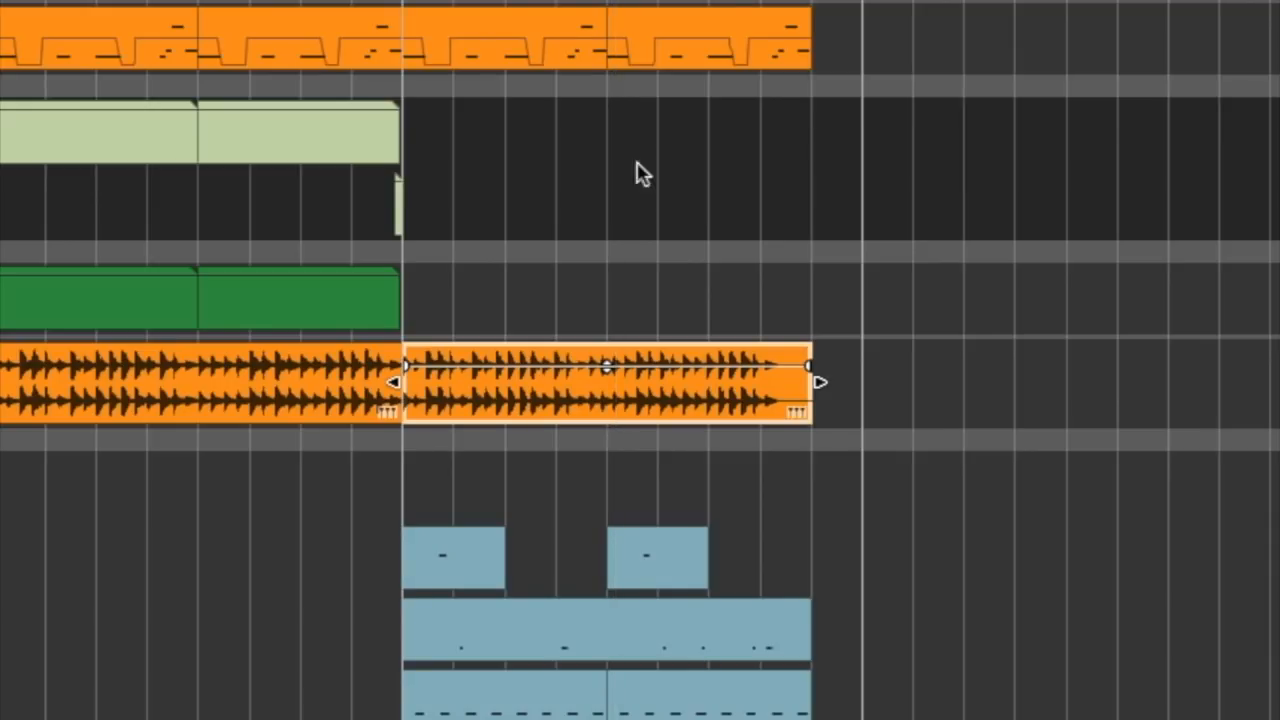
left_click(631, 274)
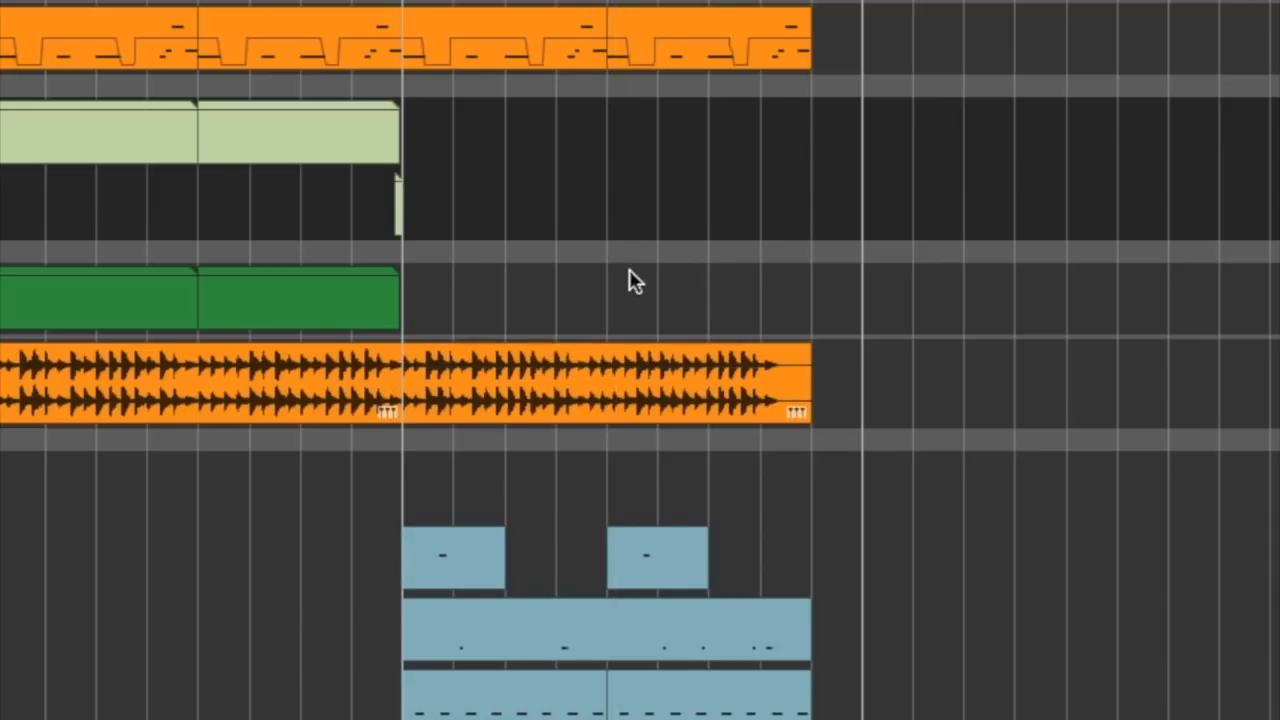
left_click(629, 367)
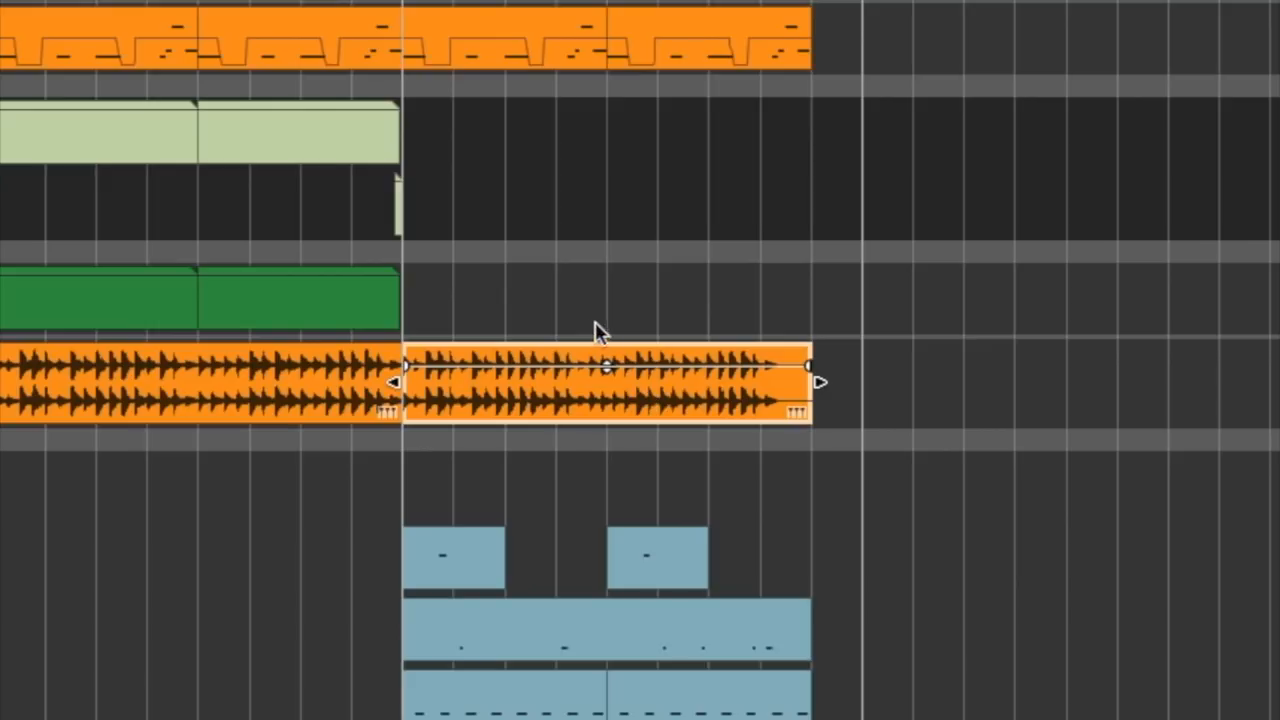
left_click(613, 287)
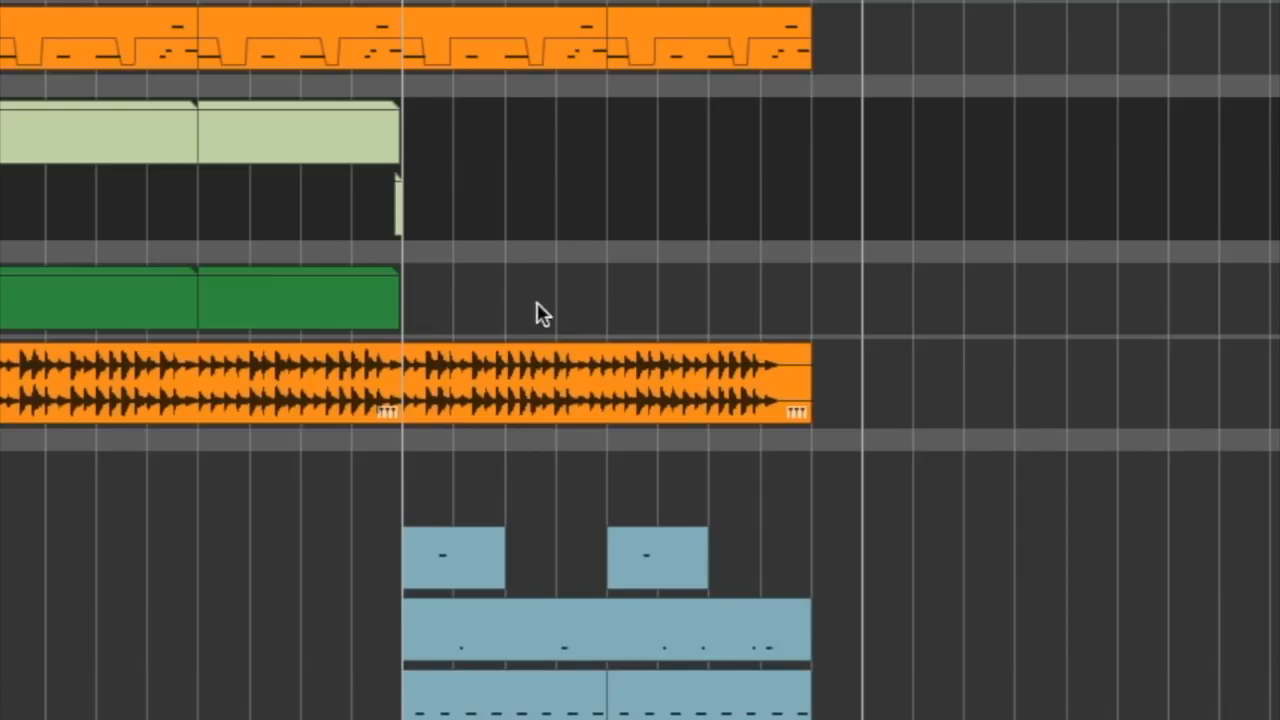
Step: Try time-stretching the last bells clip to different lengths, and undo the stretch
left_click(736, 390)
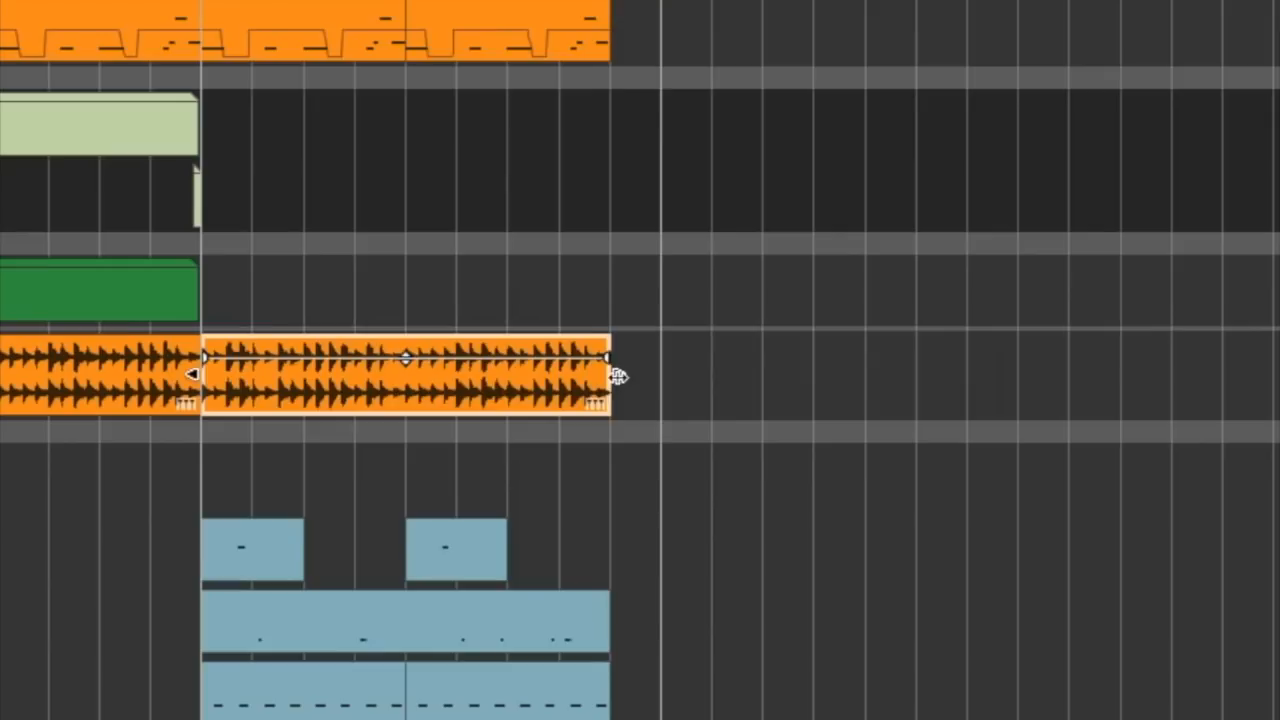
left_click_drag(818, 387, 1216, 411)
left_click_drag(1013, 402, 931, 425)
key("ctrl+z")
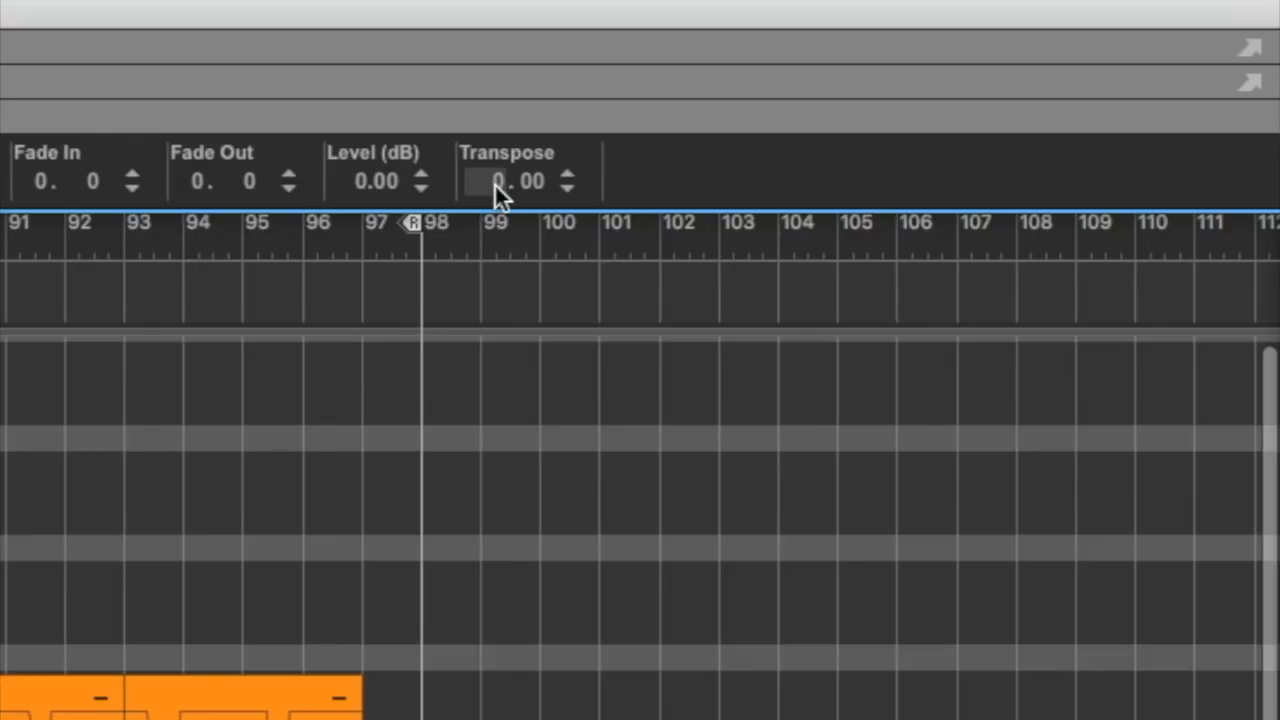
Step: Set the transpose value of the last bells clip to -12.00
left_click(494, 182)
type("-12. 00")
key("Return")
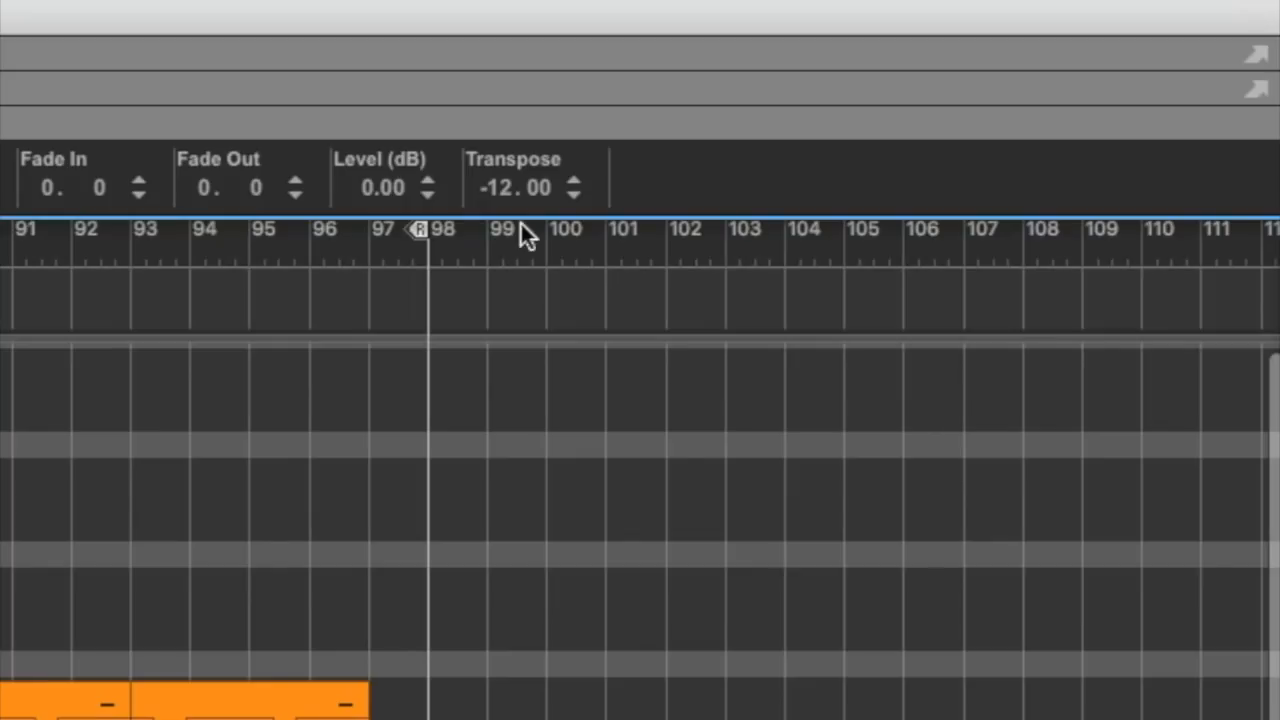
Step: Raise the bells clip's transpose one semitone at a time to 0.00 and deselect the clip
left_click(572, 181)
left_click(572, 181)
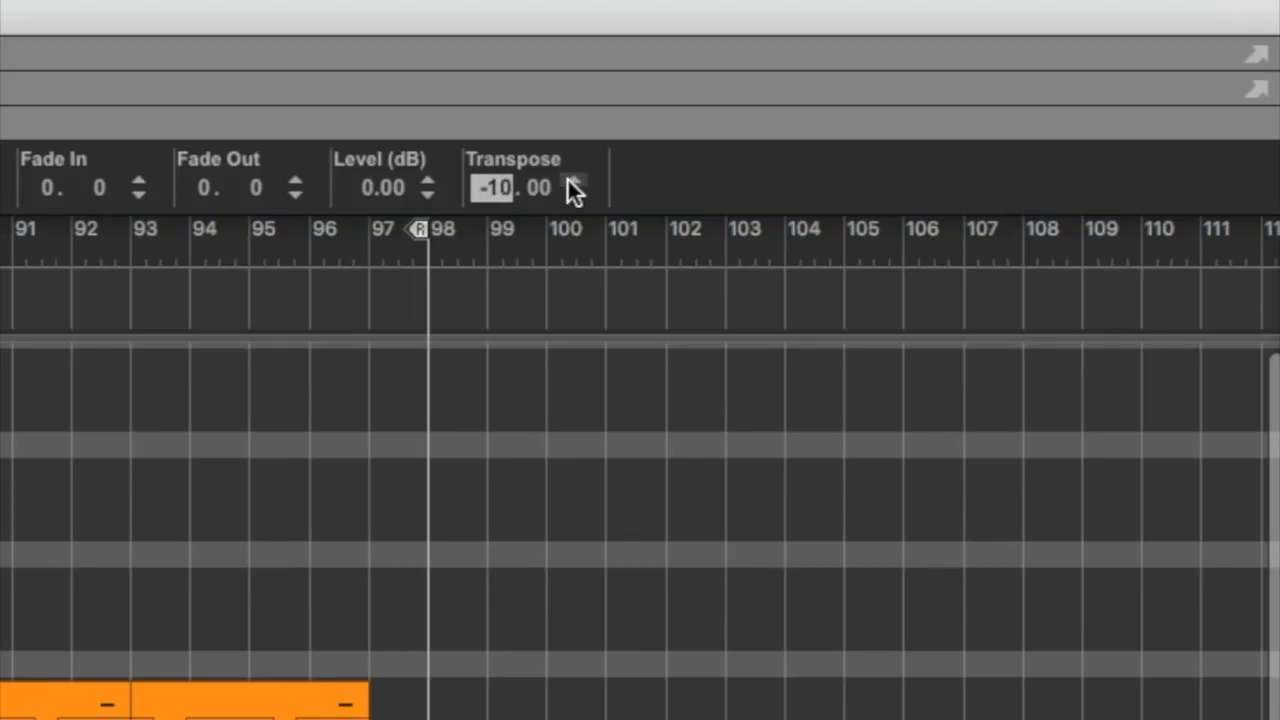
left_click(572, 181)
left_click(572, 181)
left_click(572, 181)
left_click(572, 181)
left_click(572, 181)
left_click(572, 181)
left_click(572, 181)
left_click(572, 181)
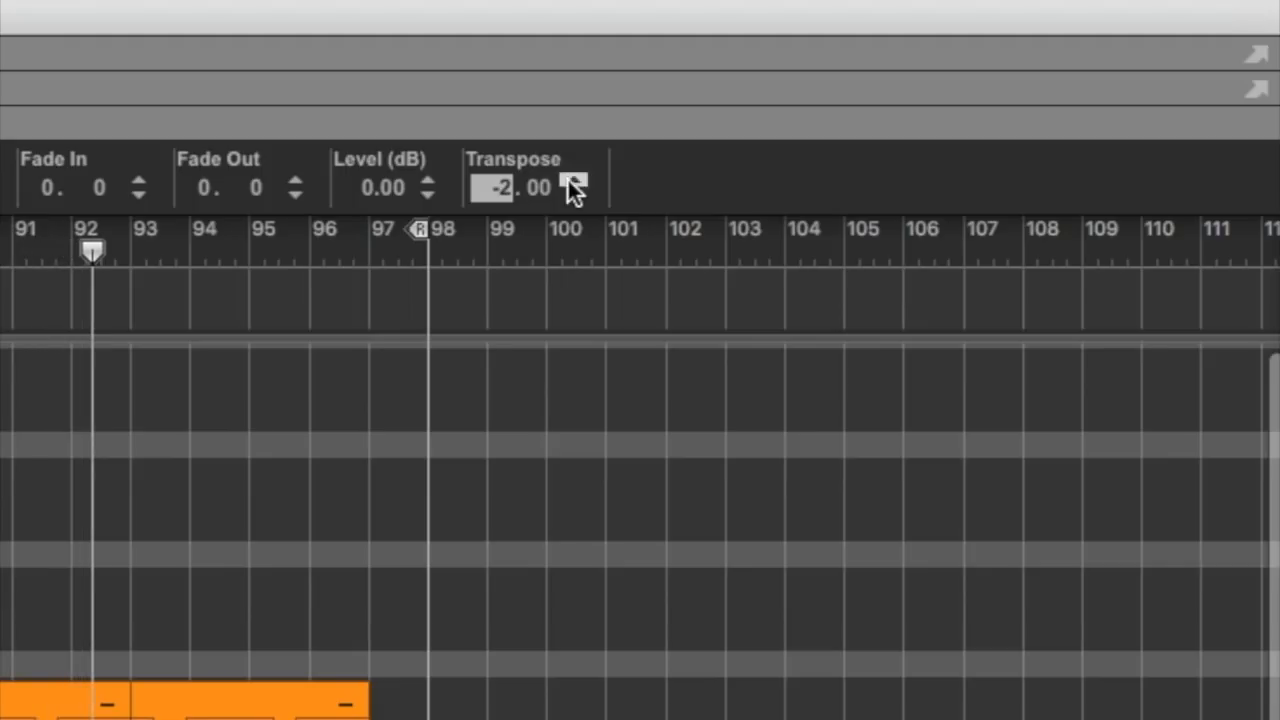
left_click(572, 181)
left_click(572, 181)
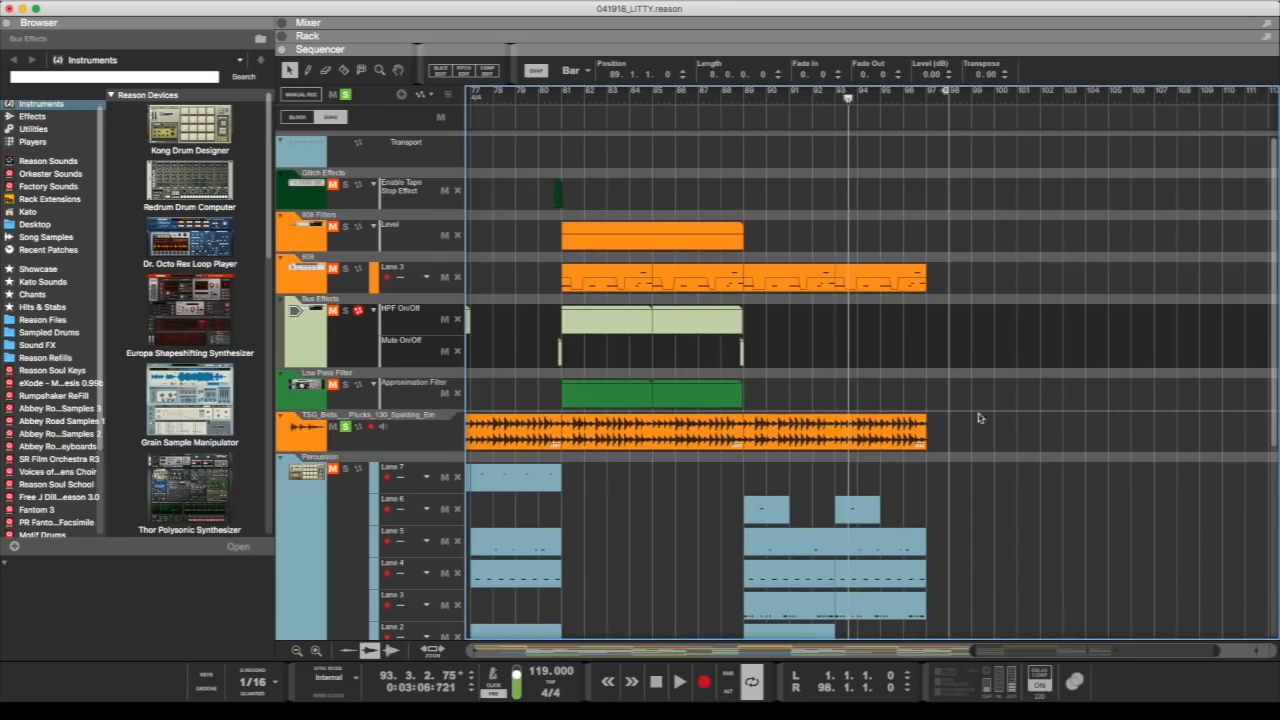
left_click(979, 418)
Step: Move the song position to bar 89, stretch the last bells clip to 13 bars, and undo the stretch
left_click(758, 100)
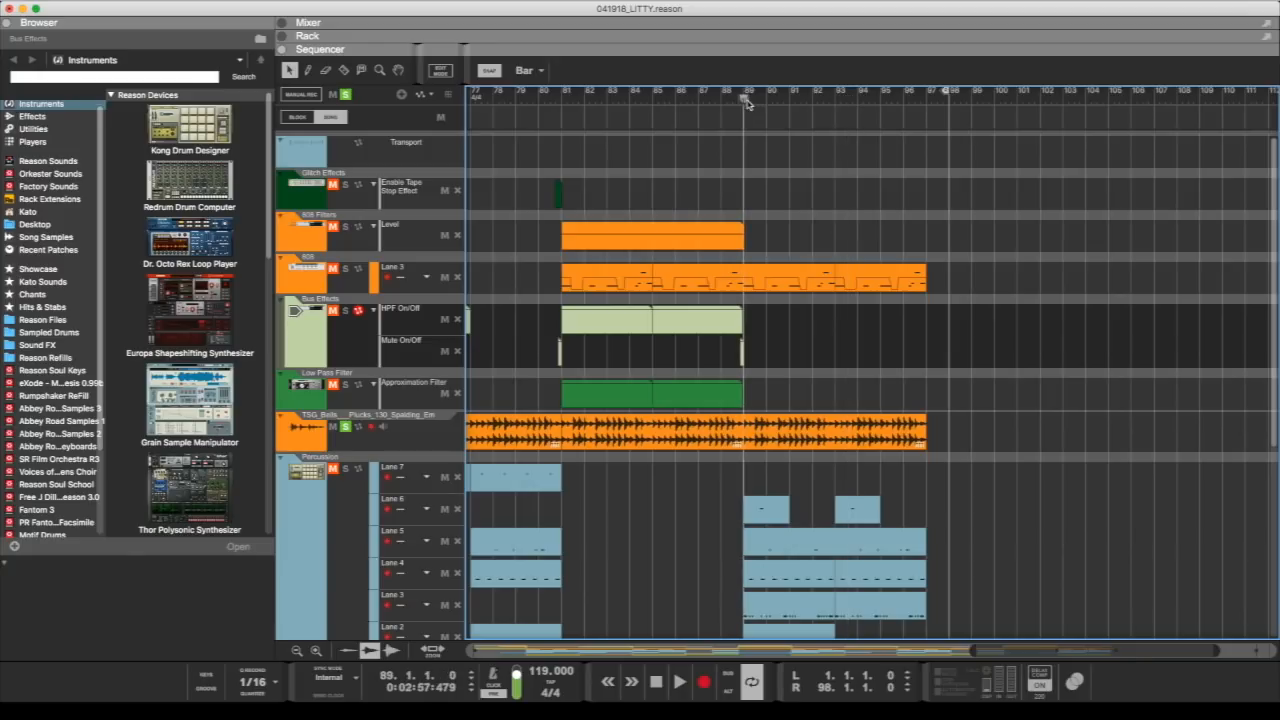
left_click(901, 442)
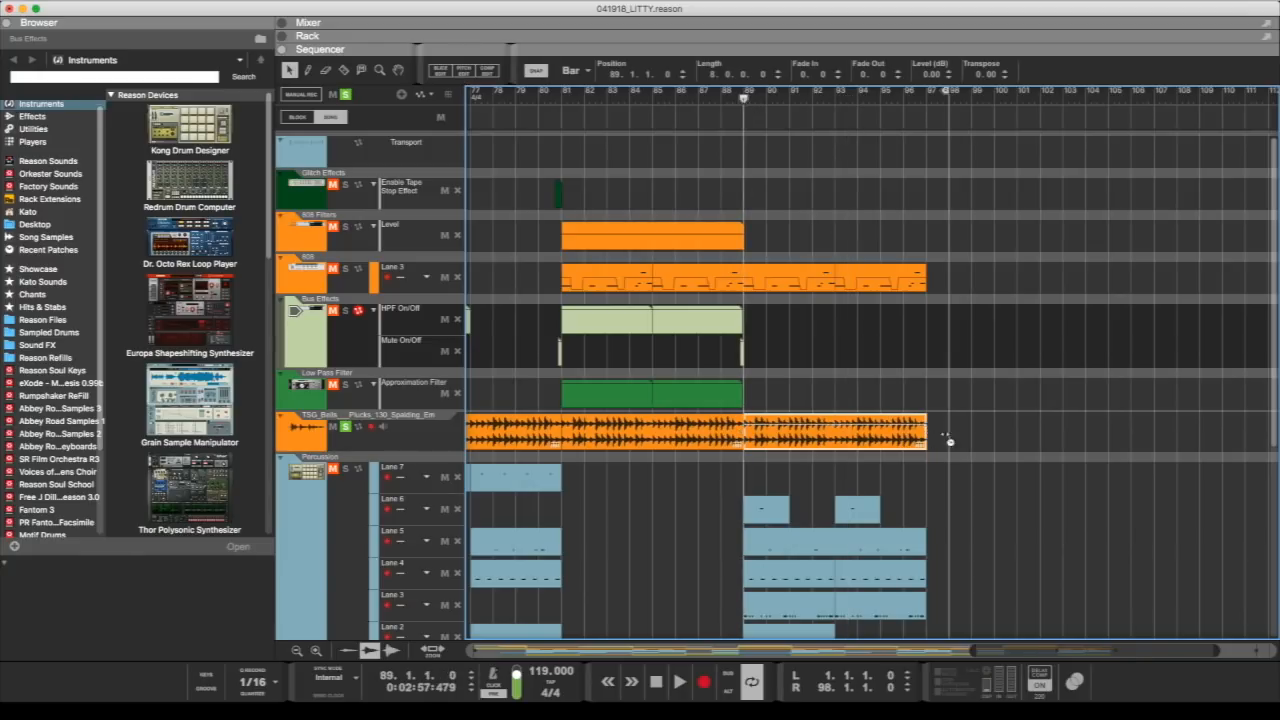
left_click_drag(926, 440, 1040, 436)
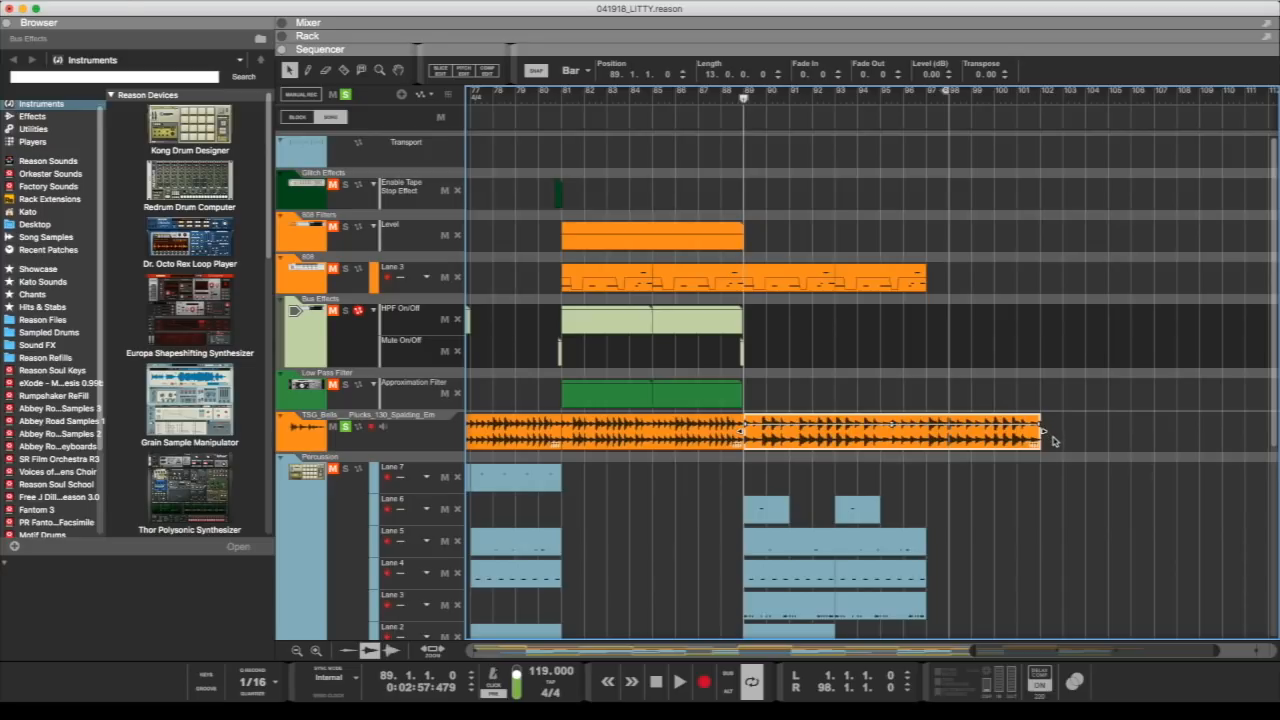
key("super+z")
key("super+z")
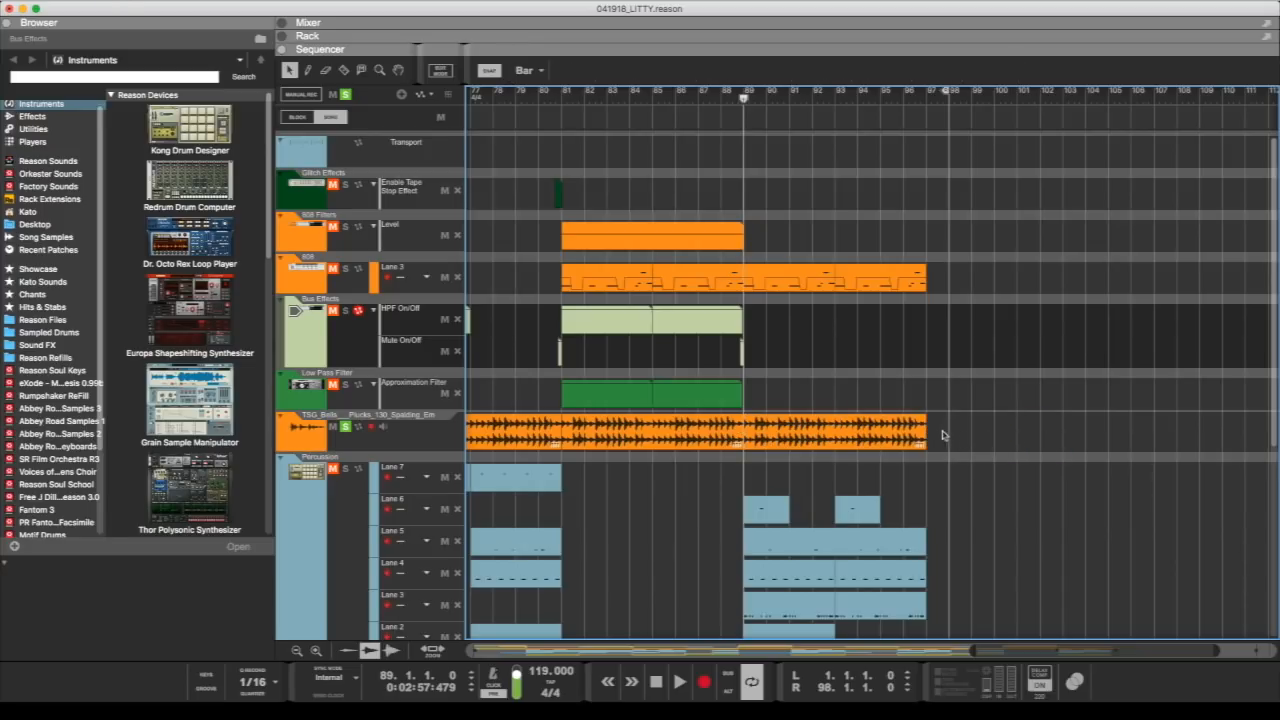
Step: Clear the bells clip selection and return the song position to bar 1
left_click(900, 438)
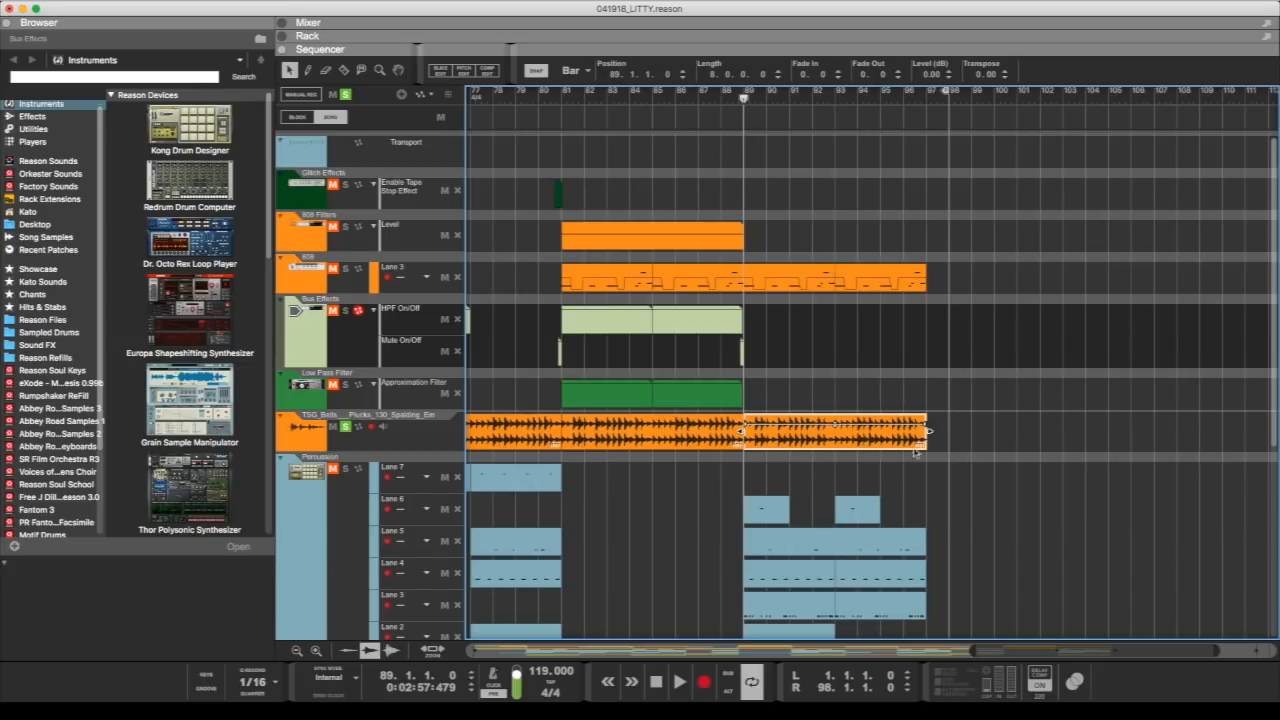
left_click(915, 453)
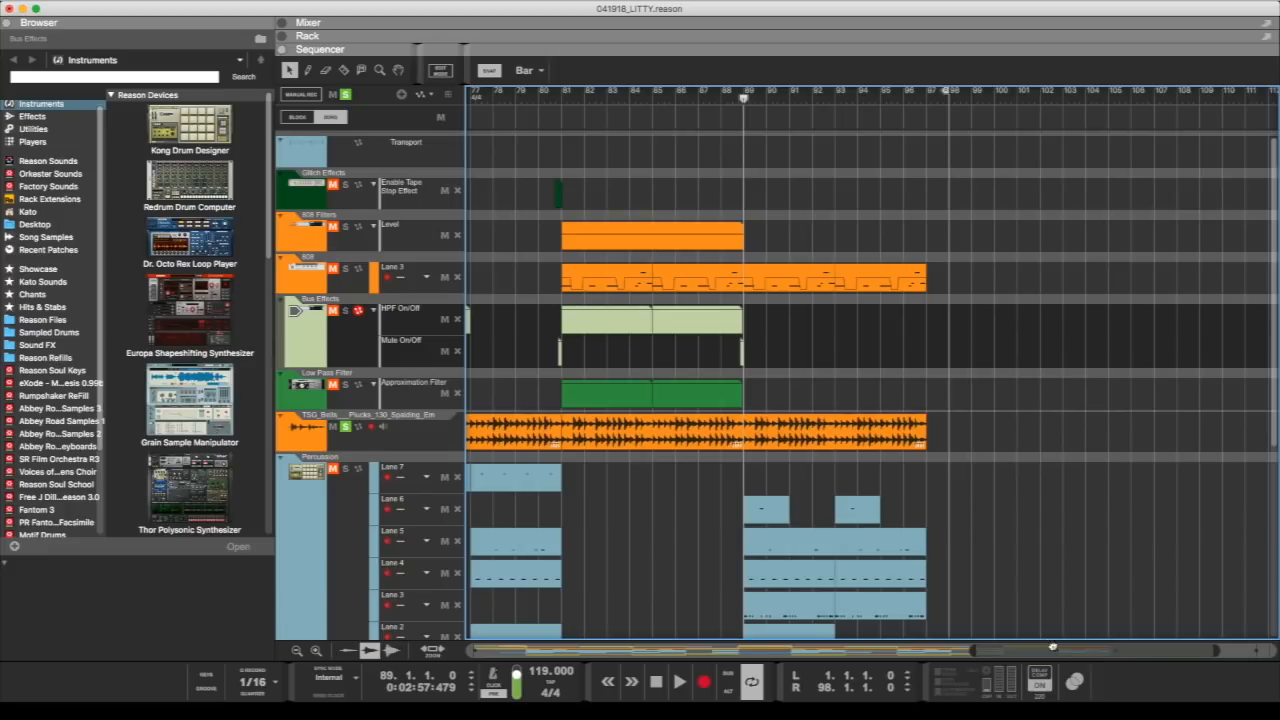
left_click_drag(1052, 647, 535, 647)
left_click(475, 104)
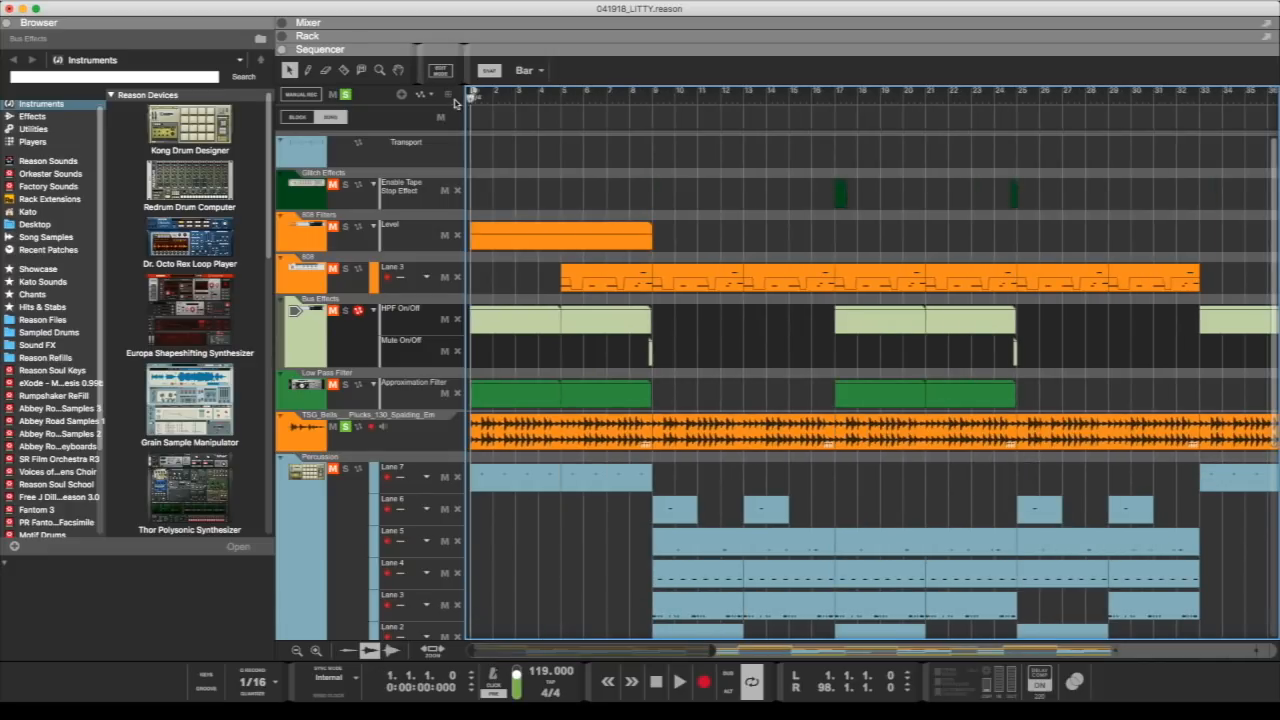
Step: Solo the Low Pass Filter, Bus Effects and Percussion tracks
scroll(531, 470, "down", 1)
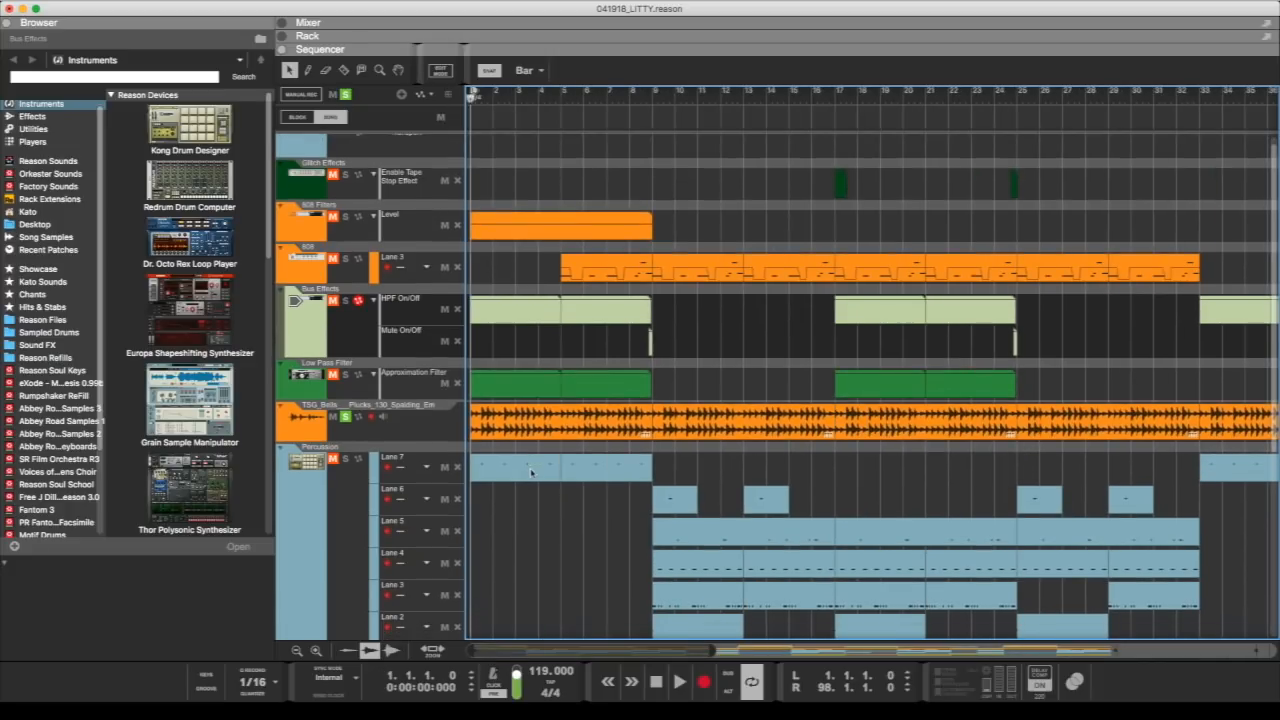
left_click(343, 495)
scroll(343, 492, "down", 2)
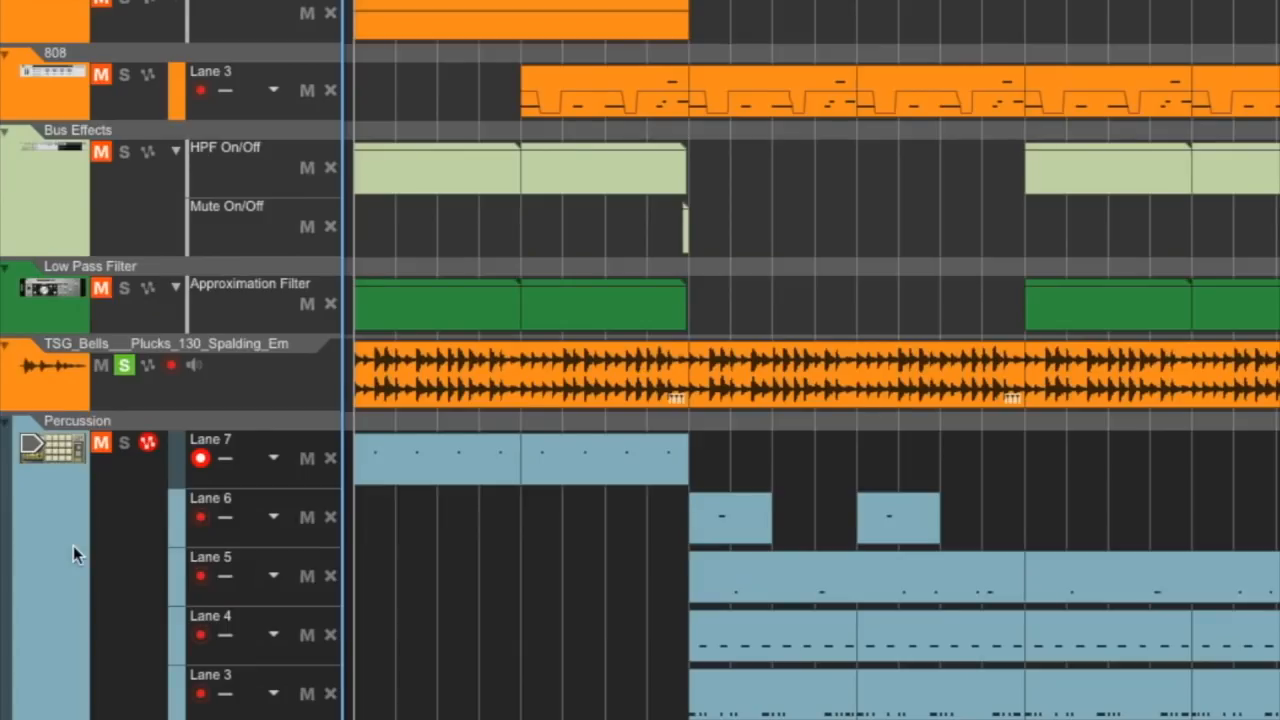
scroll(318, 459, "up", 2)
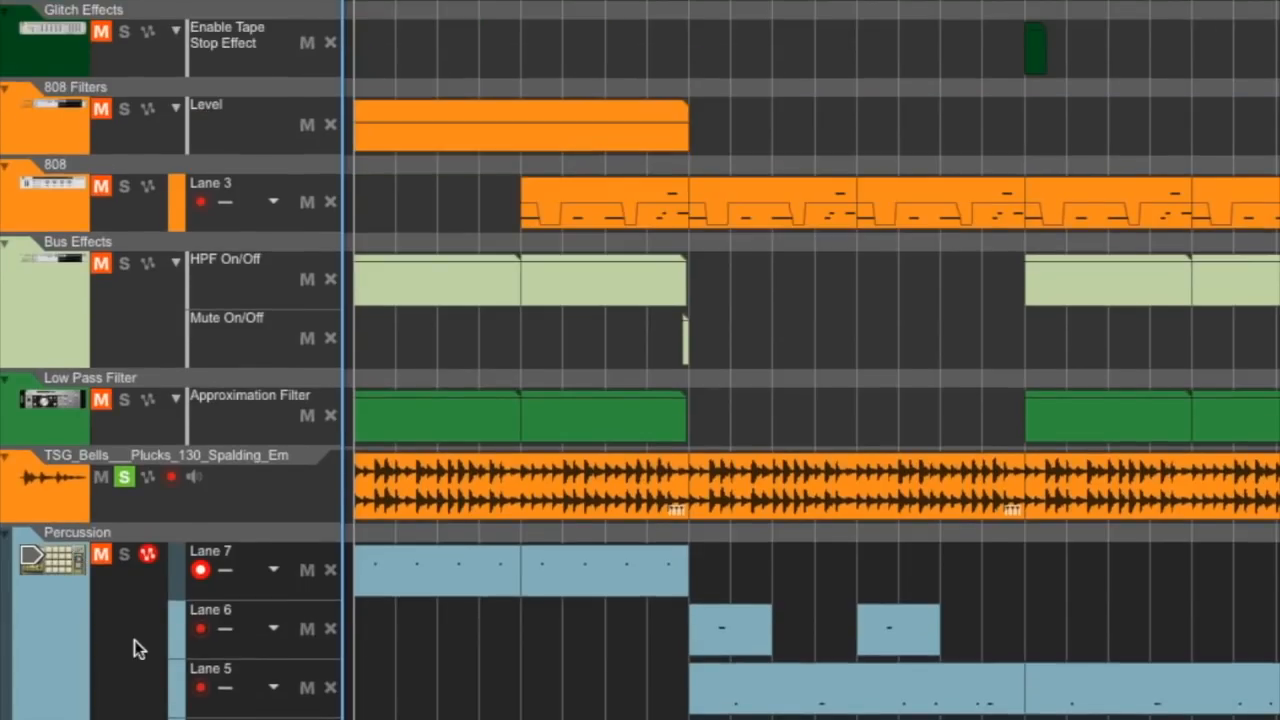
left_click(127, 460)
left_click(124, 431)
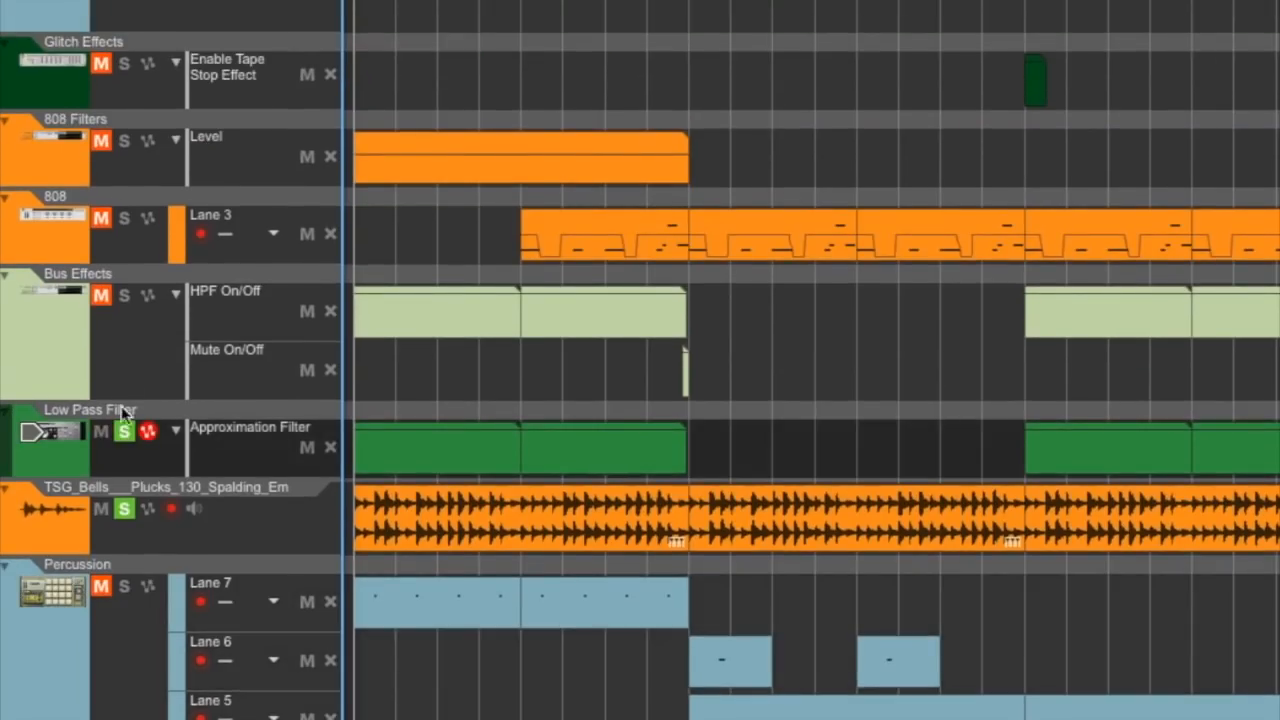
left_click(124, 295)
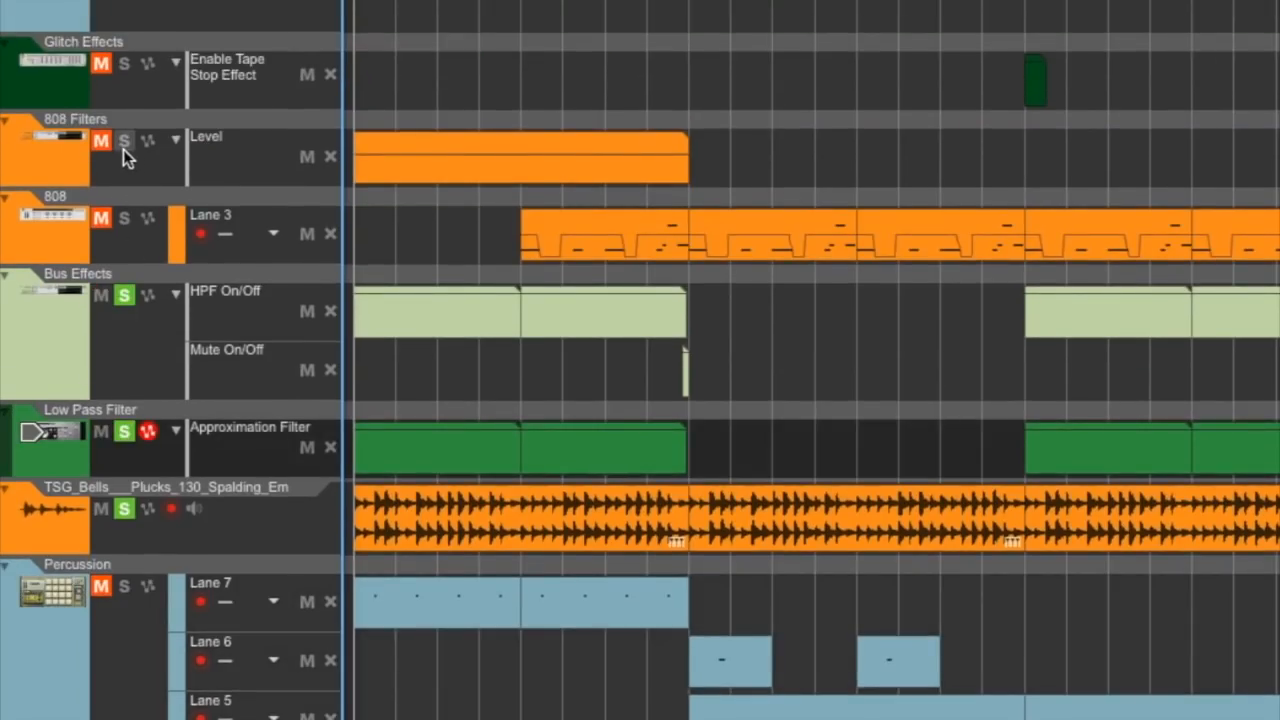
scroll(209, 417, "down", 4)
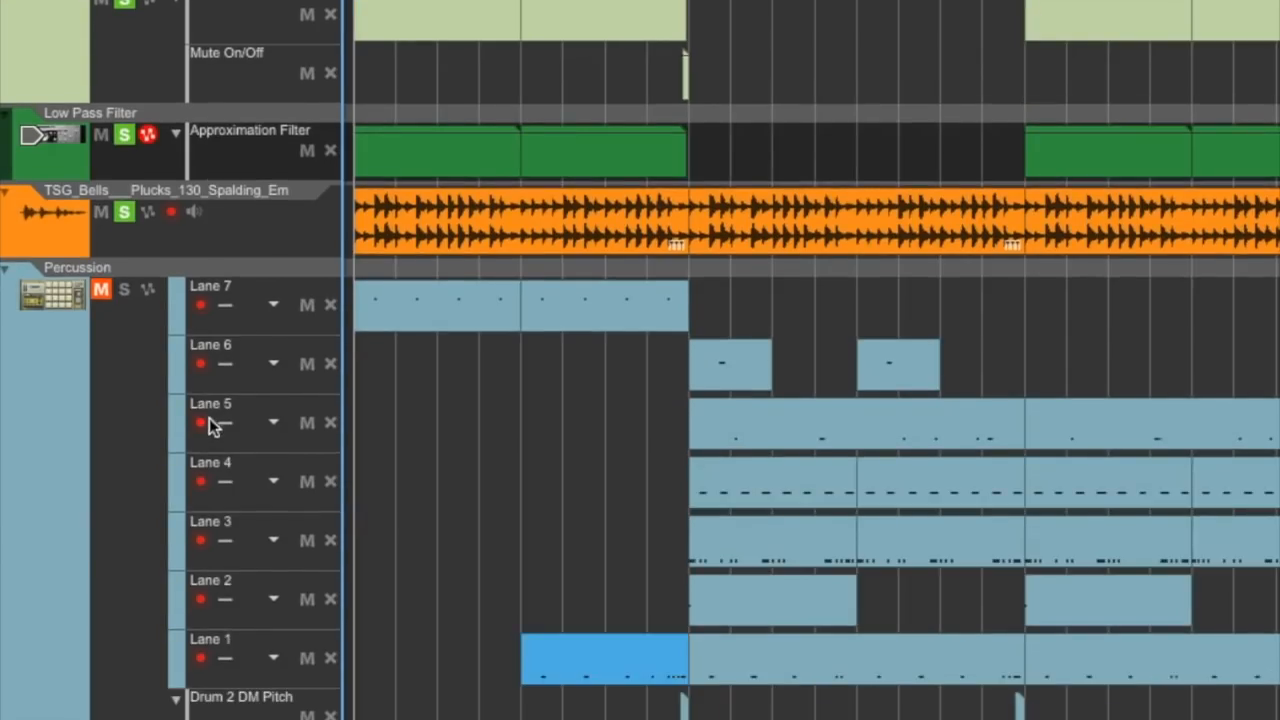
left_click(134, 326)
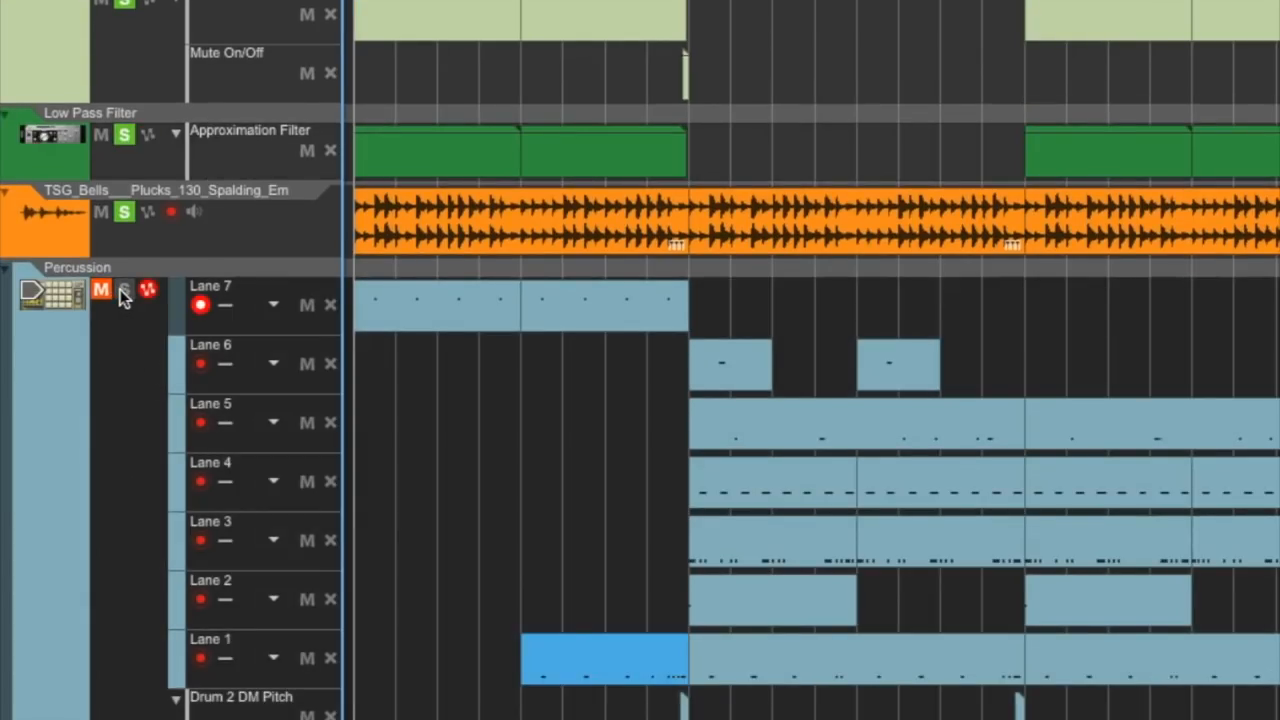
left_click(120, 289)
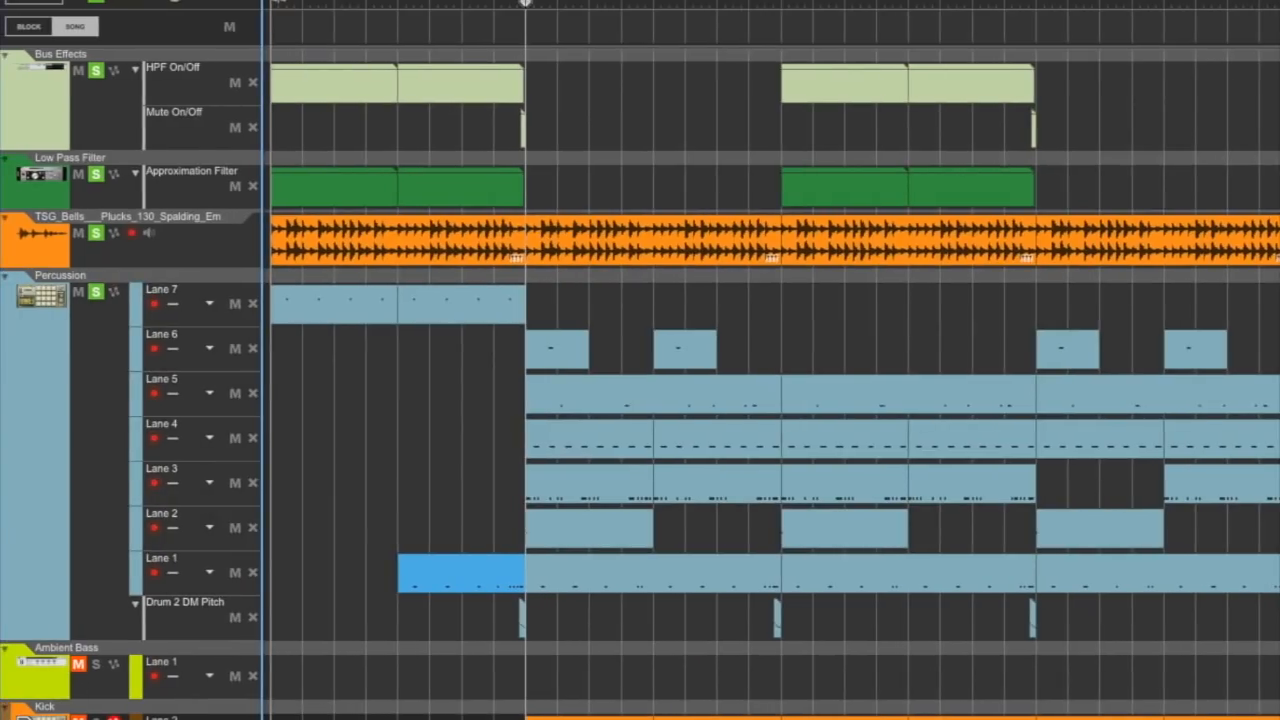
Step: Move the Kick track directly below Percussion, solo it, and play the song with the Percussion track selected
left_click_drag(60, 714, 61, 631)
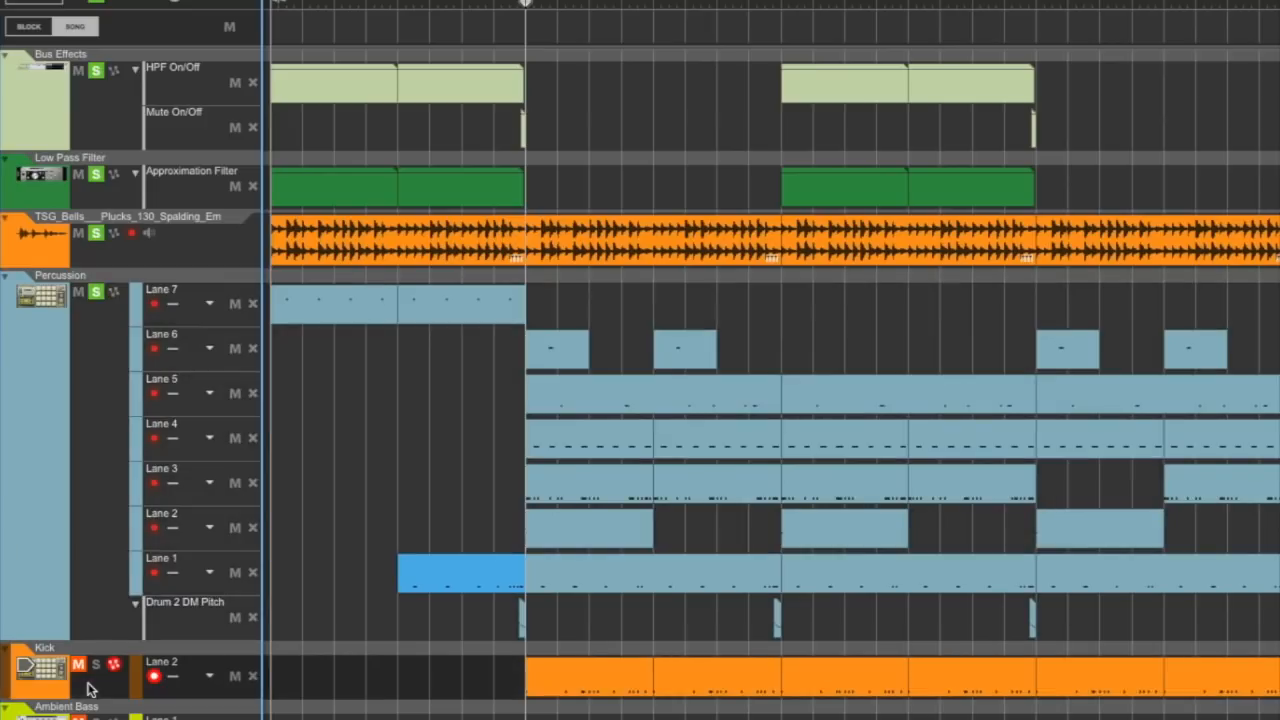
left_click(96, 666)
left_click(93, 513)
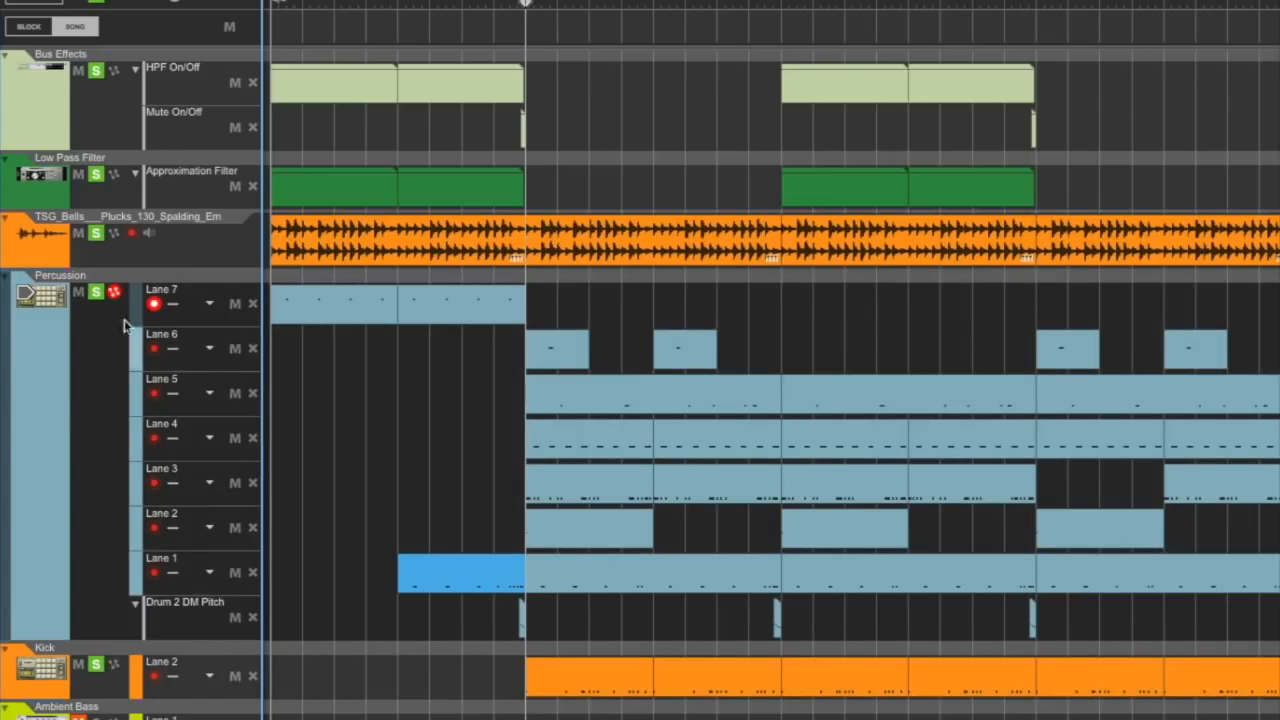
key("space")
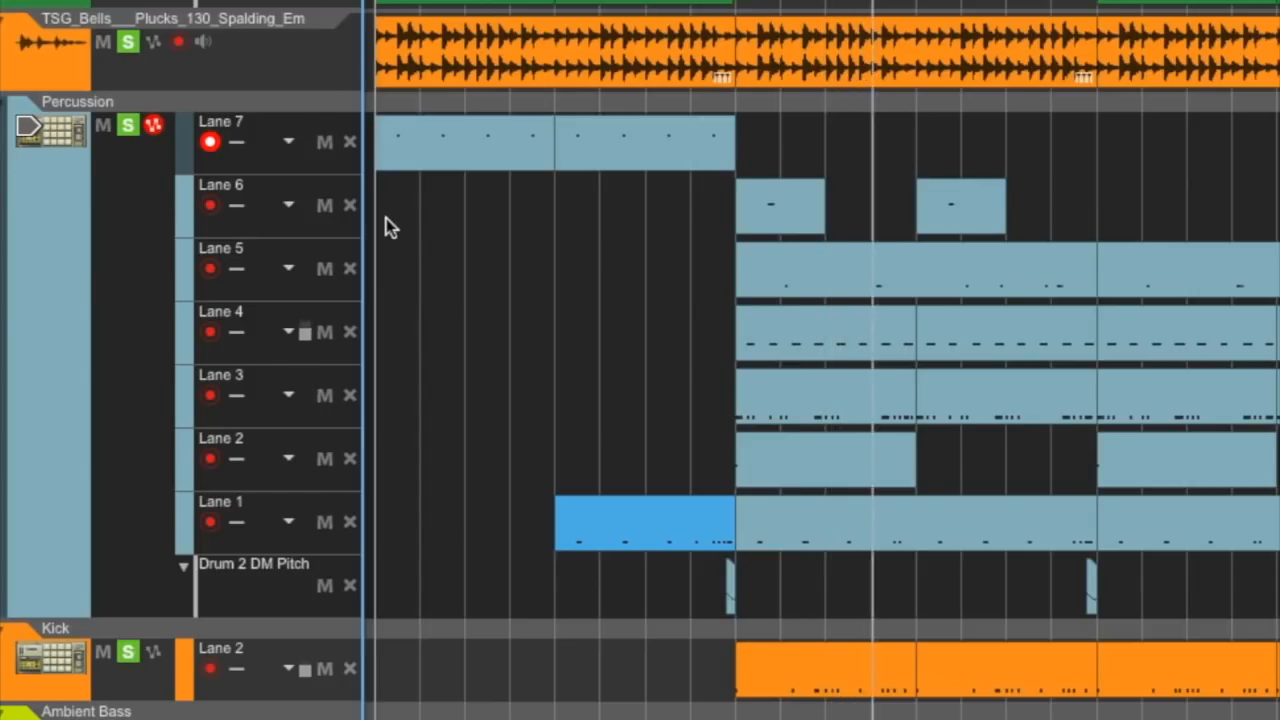
Step: Mute the Kick track and Lanes 7 through 2 of the Percussion track, leaving Lane 1 on
left_click(128, 651)
left_click(103, 651)
left_click(324, 142)
left_click(324, 205)
left_click(324, 268)
left_click(324, 332)
left_click(324, 395)
left_click(326, 459)
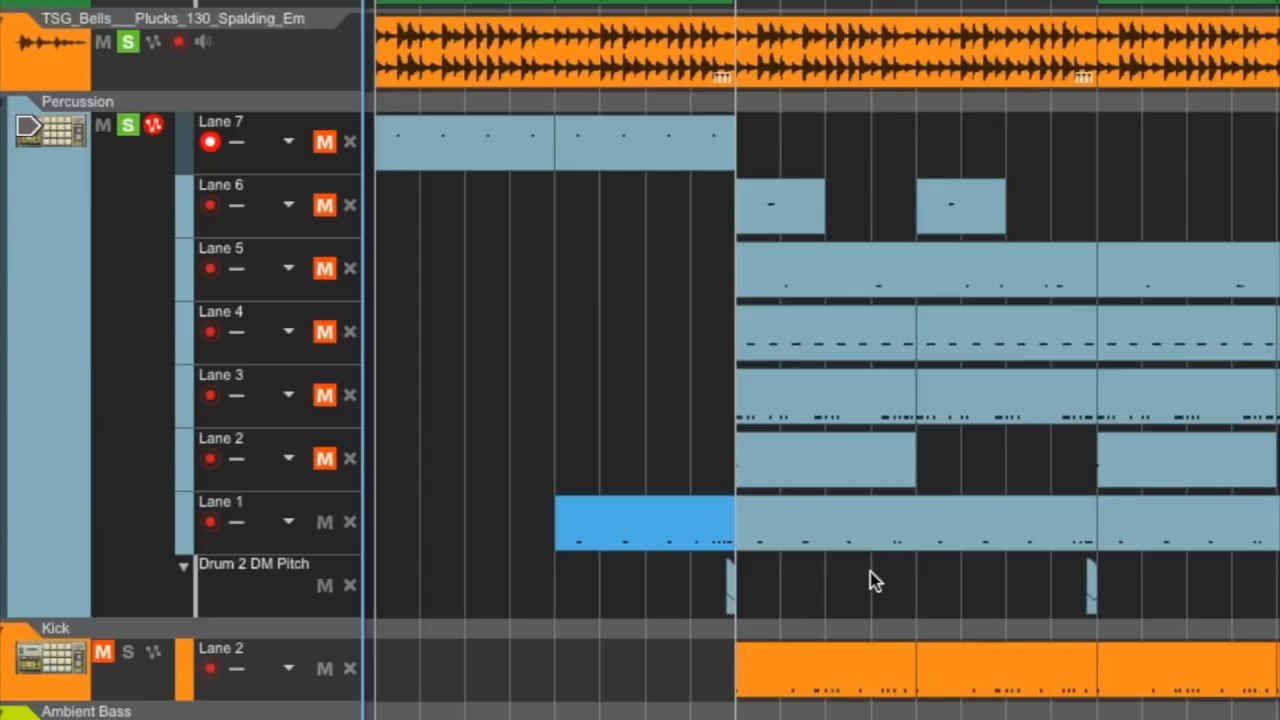
Step: Play Percussion Lane 1 with the bells from bar 9, stop, and return the song position to bar 9
key("space")
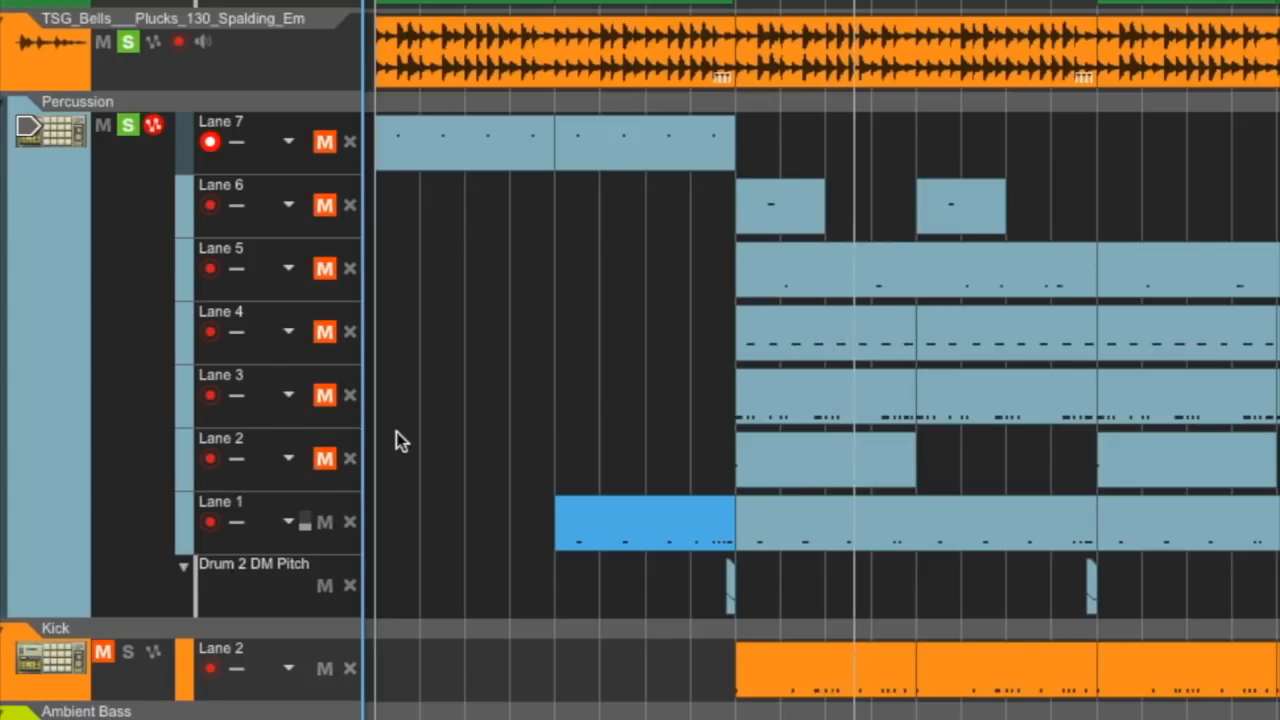
left_click(324, 396)
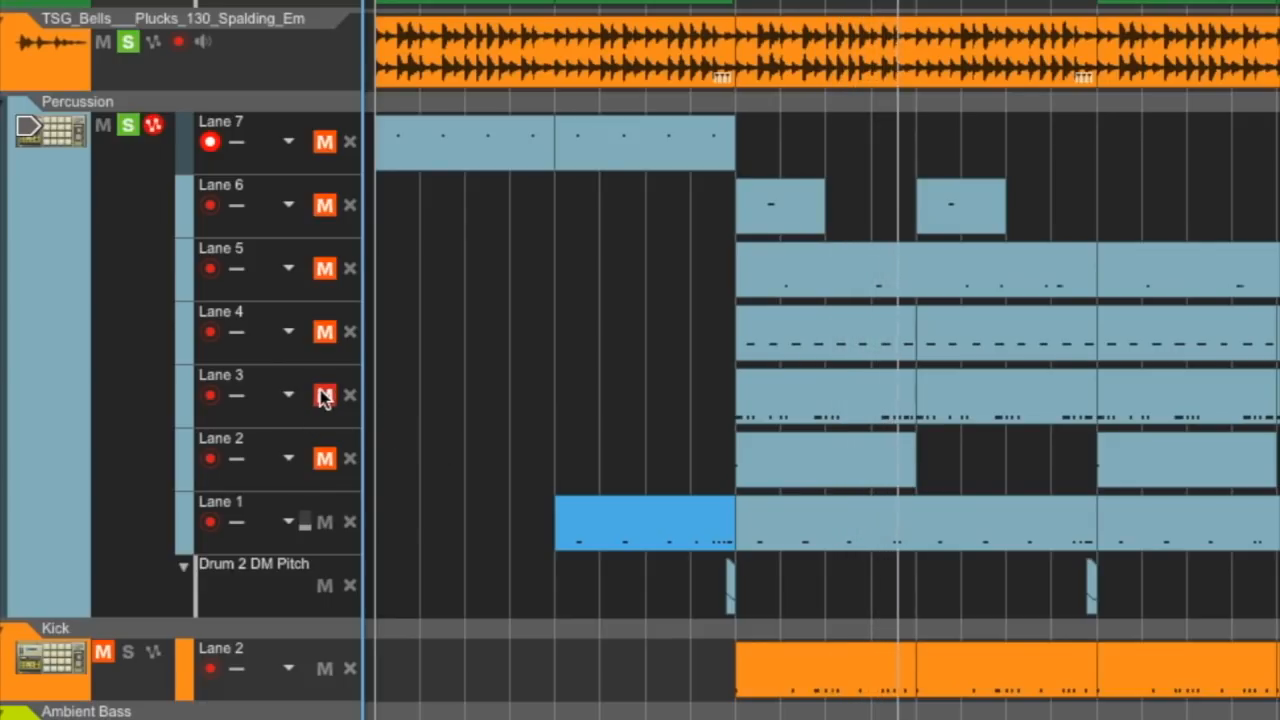
key("space")
left_click(735, 2)
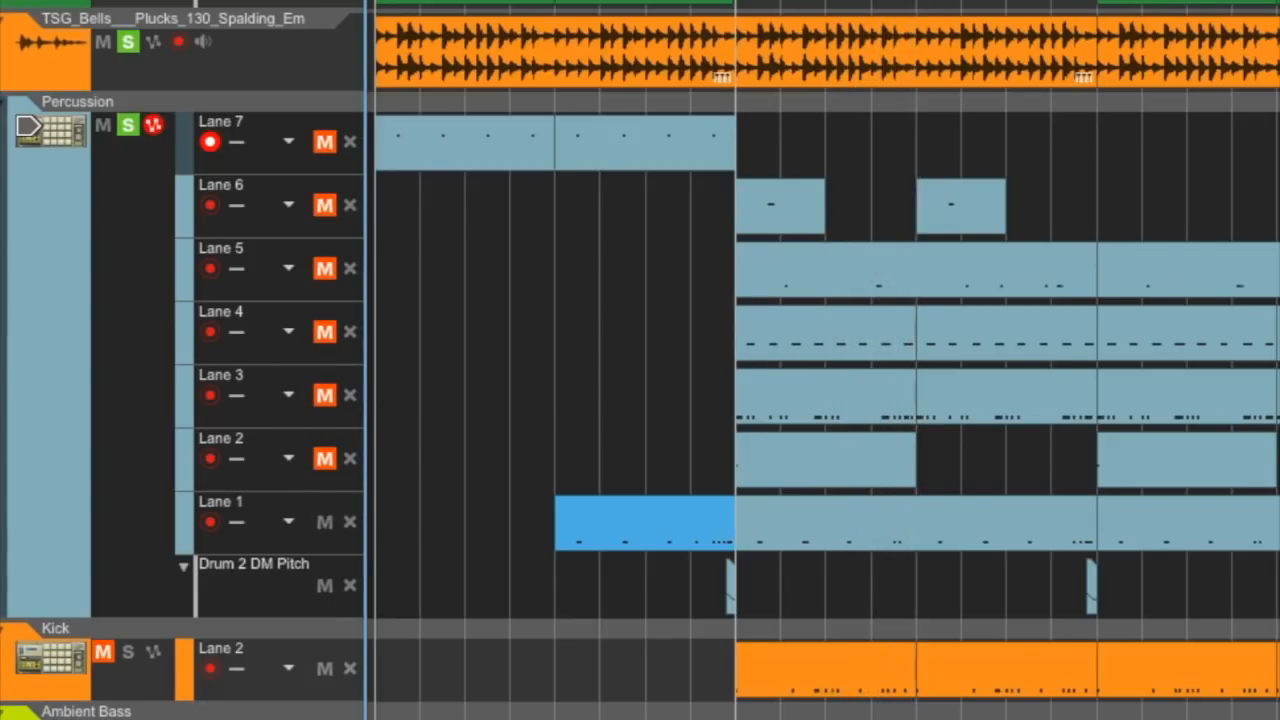
Step: Unmute Percussion Lane 3 and open its first clip to show the hi-hat notes and velocities from bar 9
left_click(324, 395)
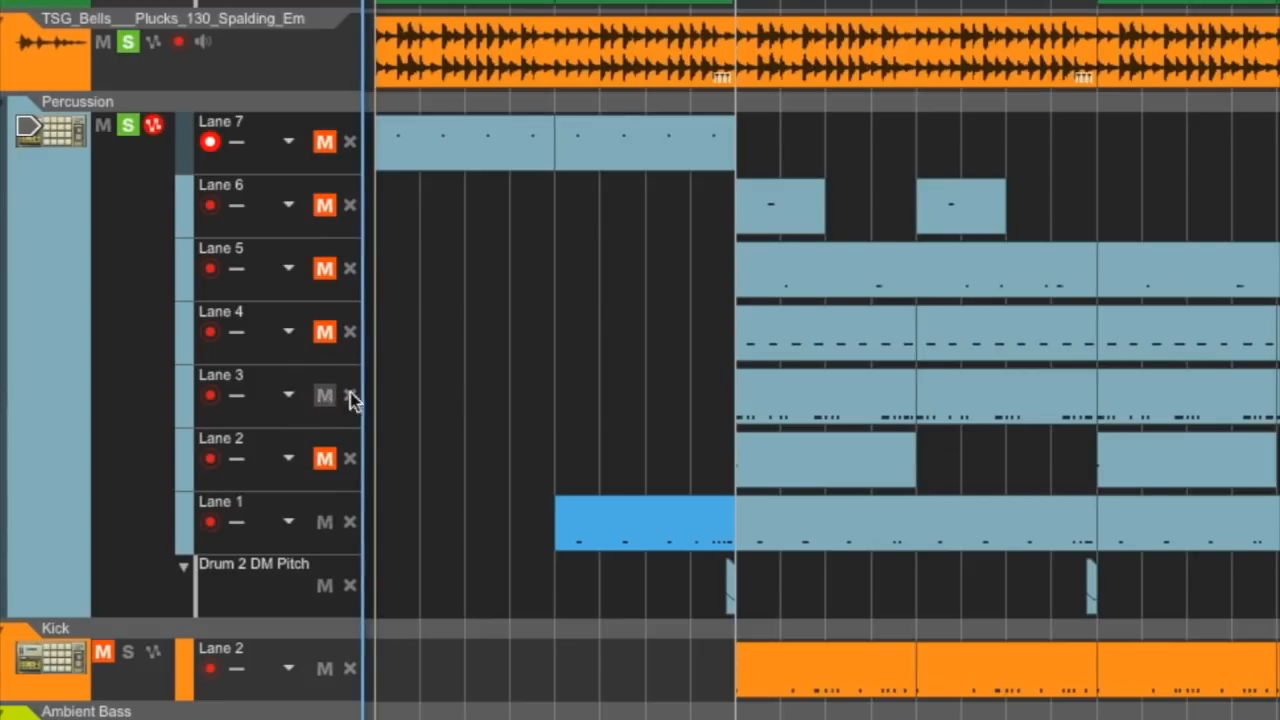
double_click(800, 418)
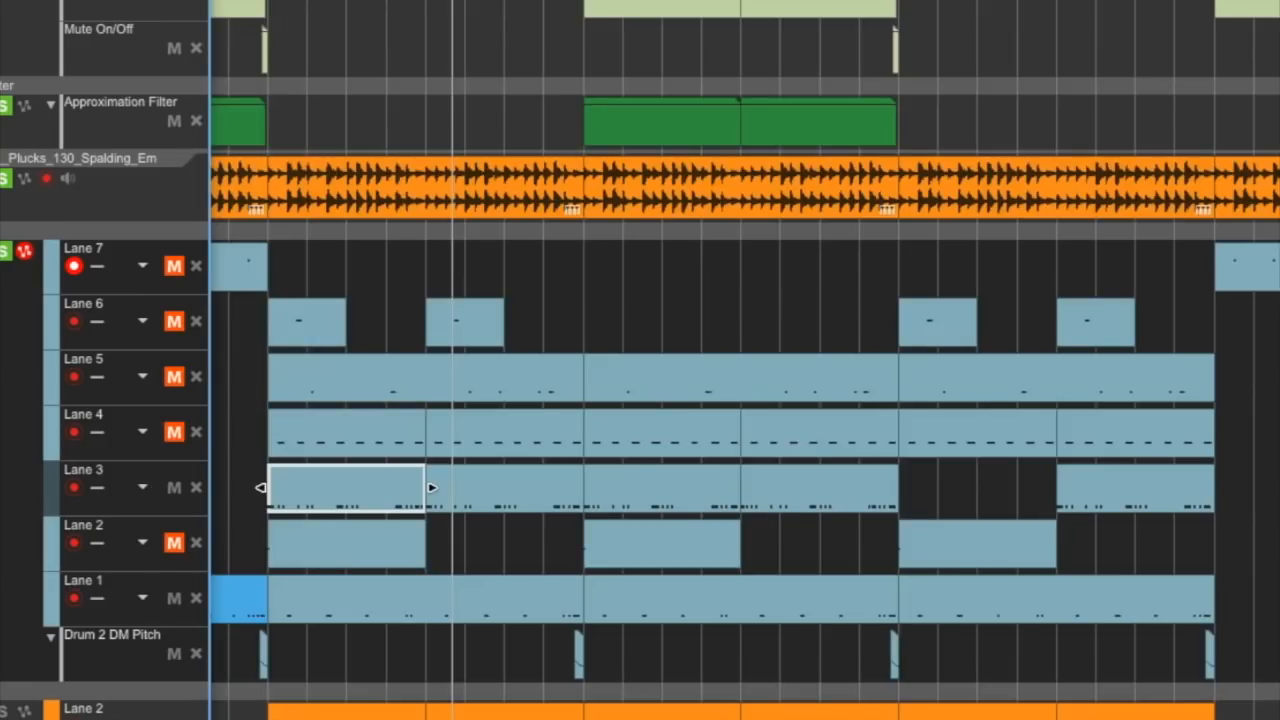
double_click(394, 498)
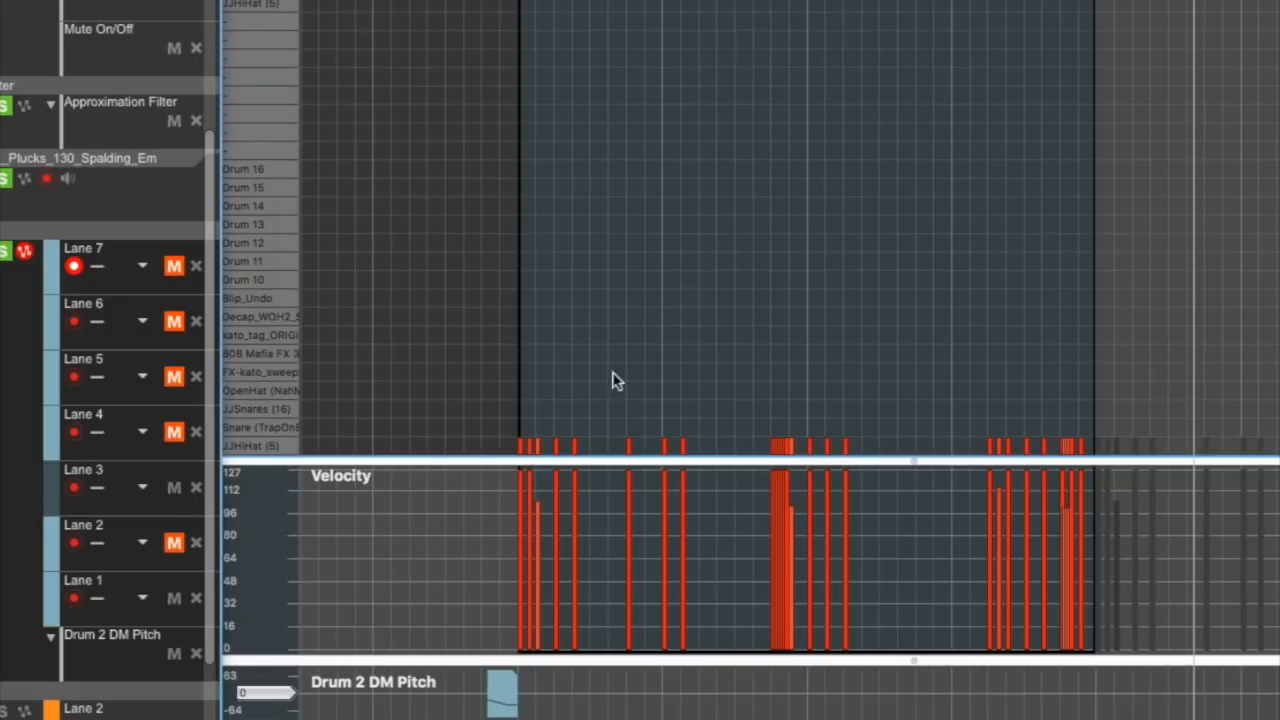
scroll(750, 340, "right", 3)
left_click_drag(542, 718, 520, 718)
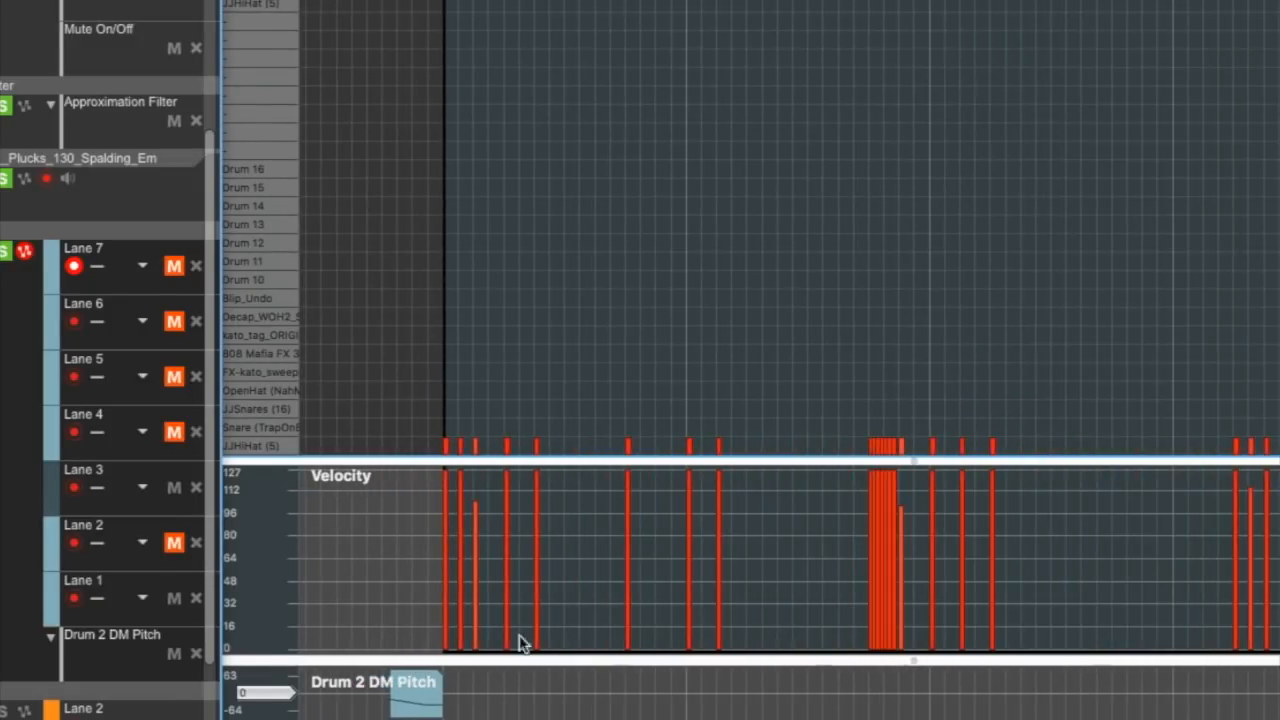
scroll(790, 340, "right", 2)
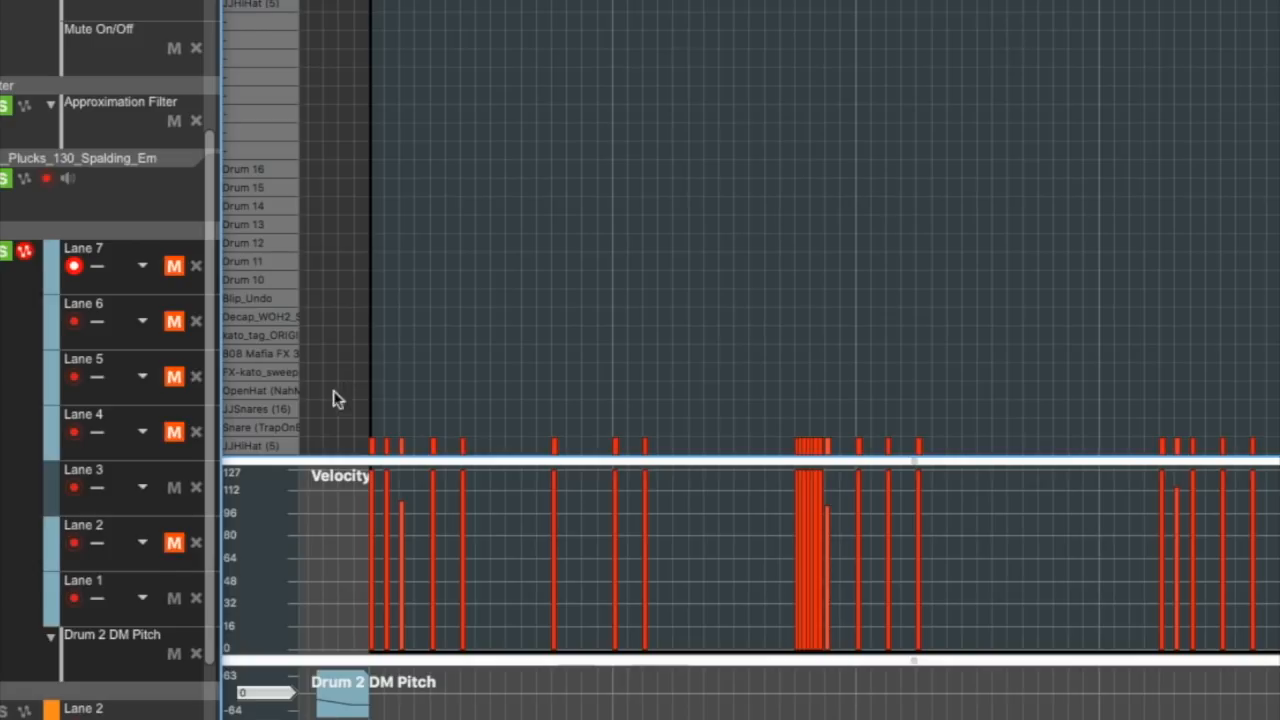
Step: Audition the JJHiHat (5) sound, point out the rapid hi-hat roll notes, and close the clip's note editor
left_click(285, 445)
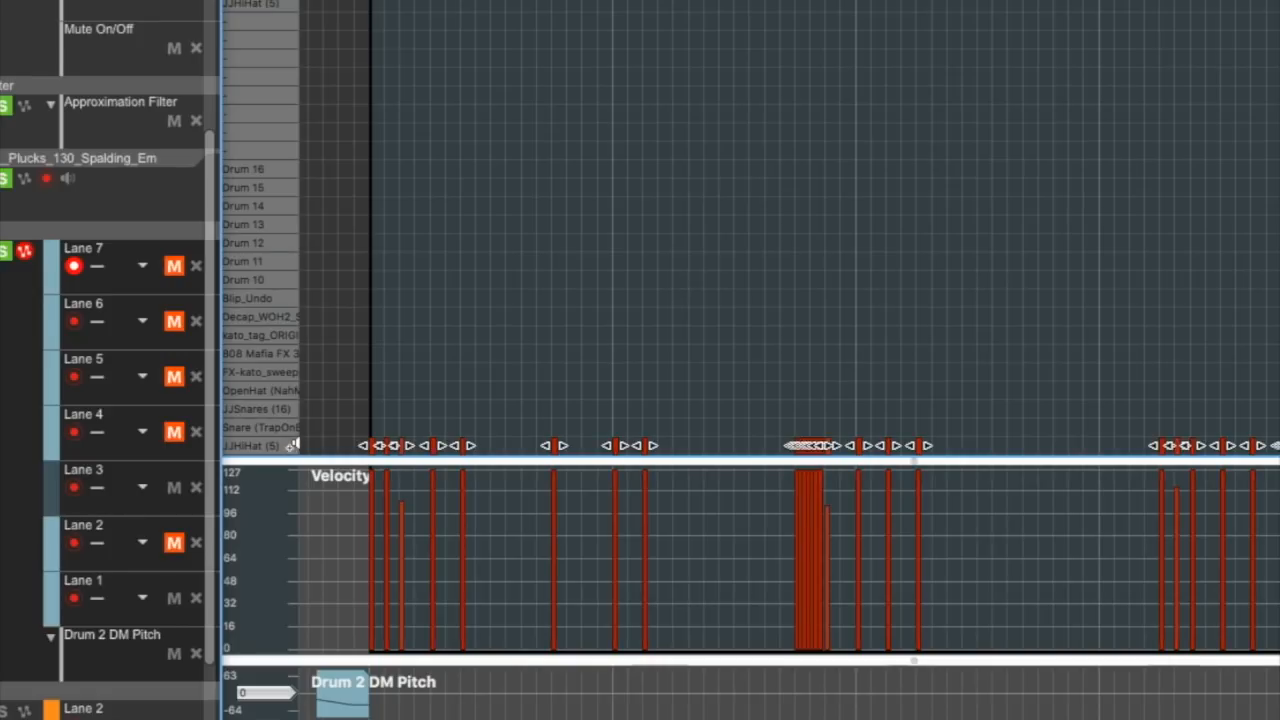
left_click(490, 255)
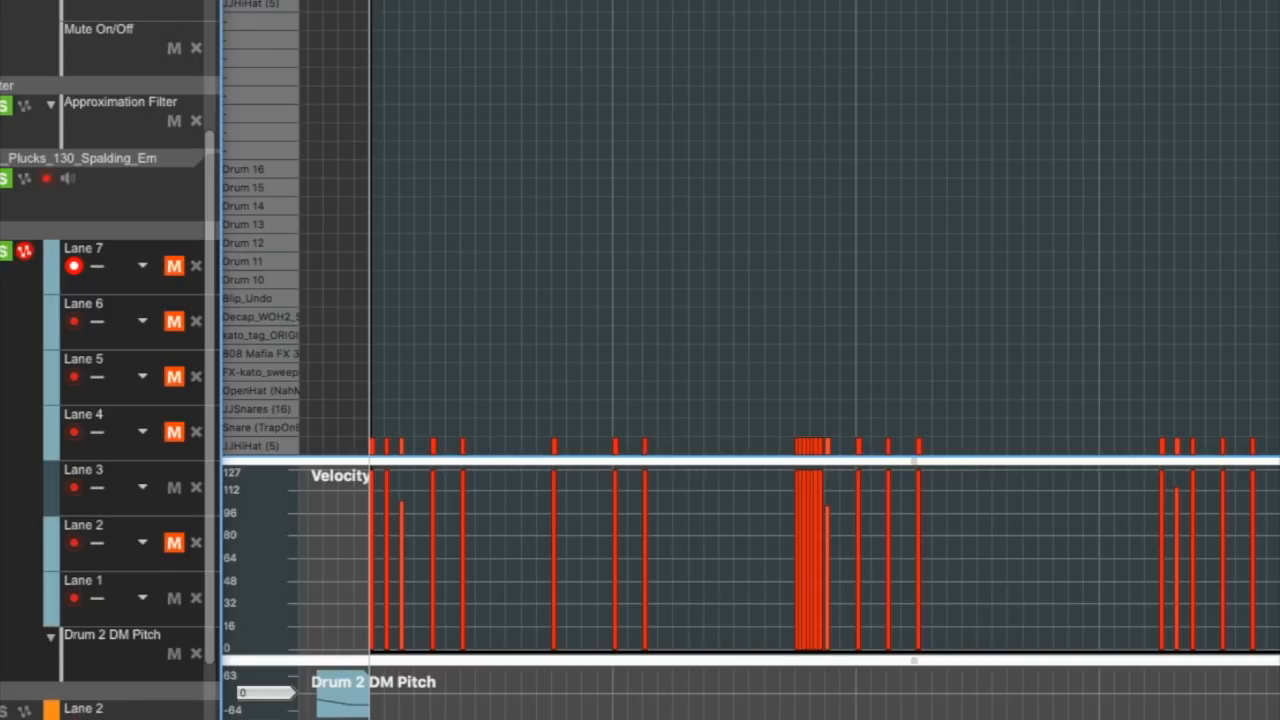
left_click(805, 445)
left_click(837, 411)
key("Escape")
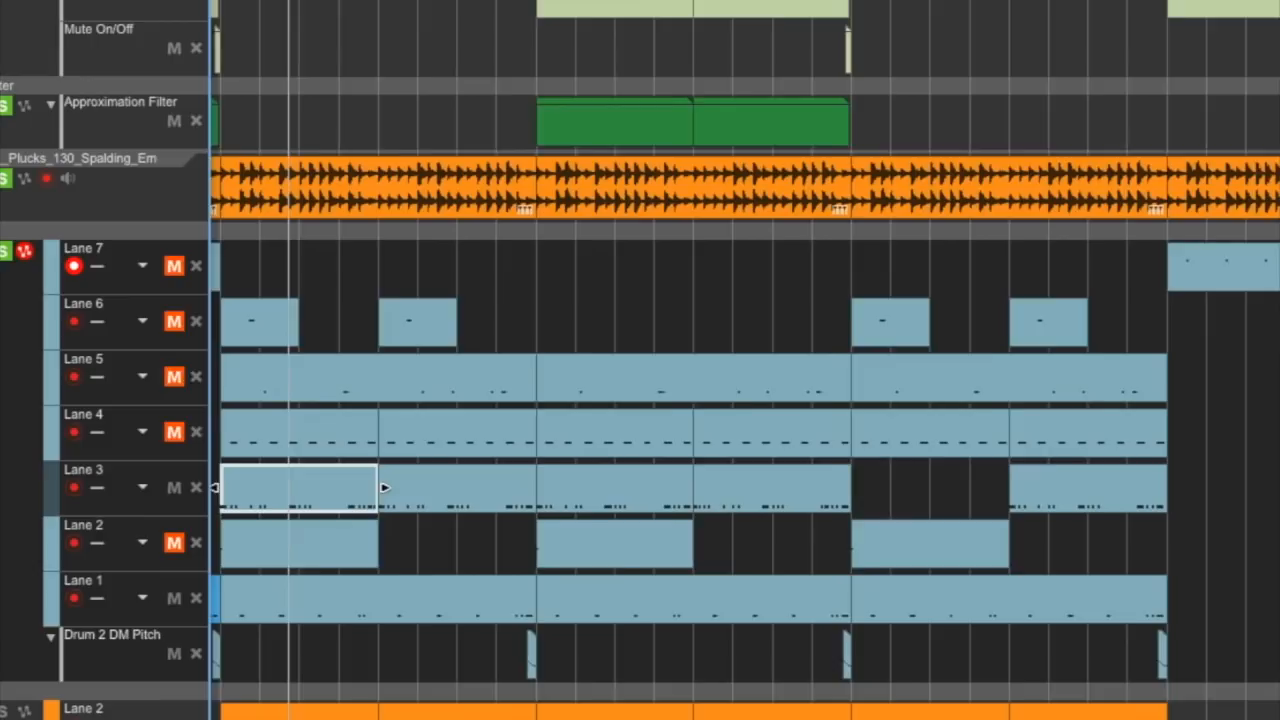
Step: Unmute Percussion Lane 4, stop playback, and open the lane's first clip to show the open hat notes
scroll(744, 360, "left", 2)
left_click(175, 433)
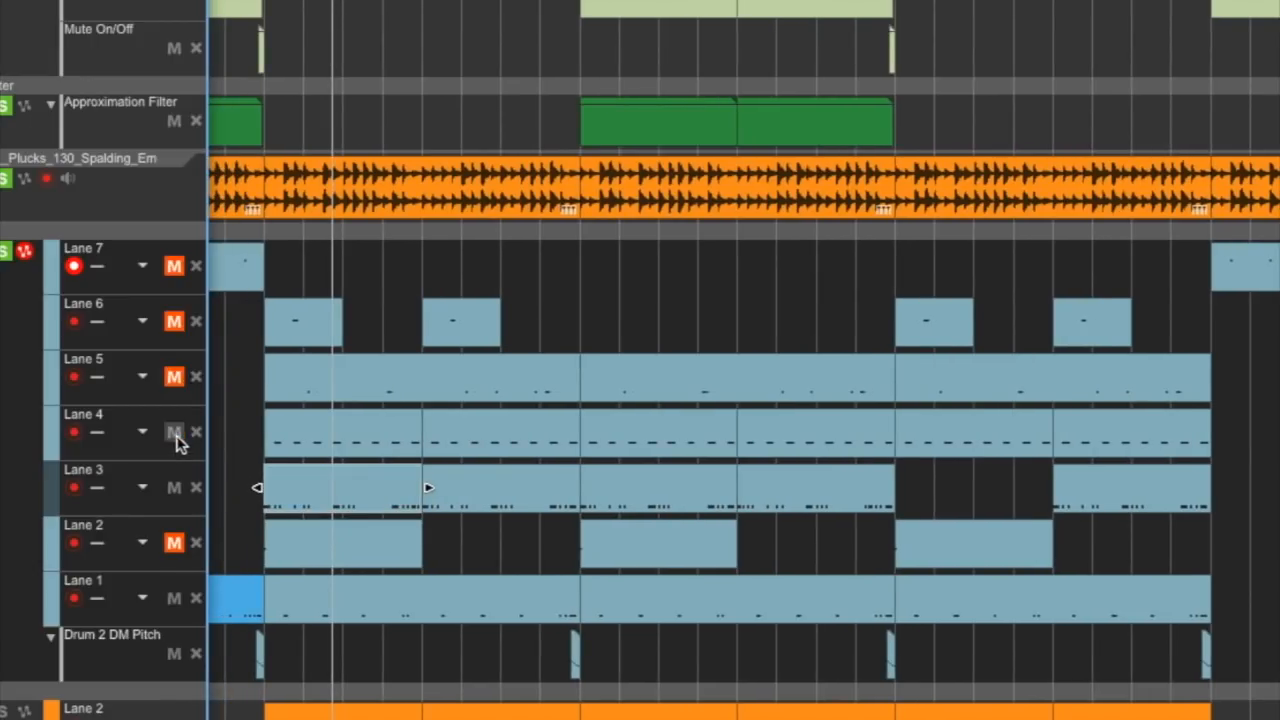
key("space")
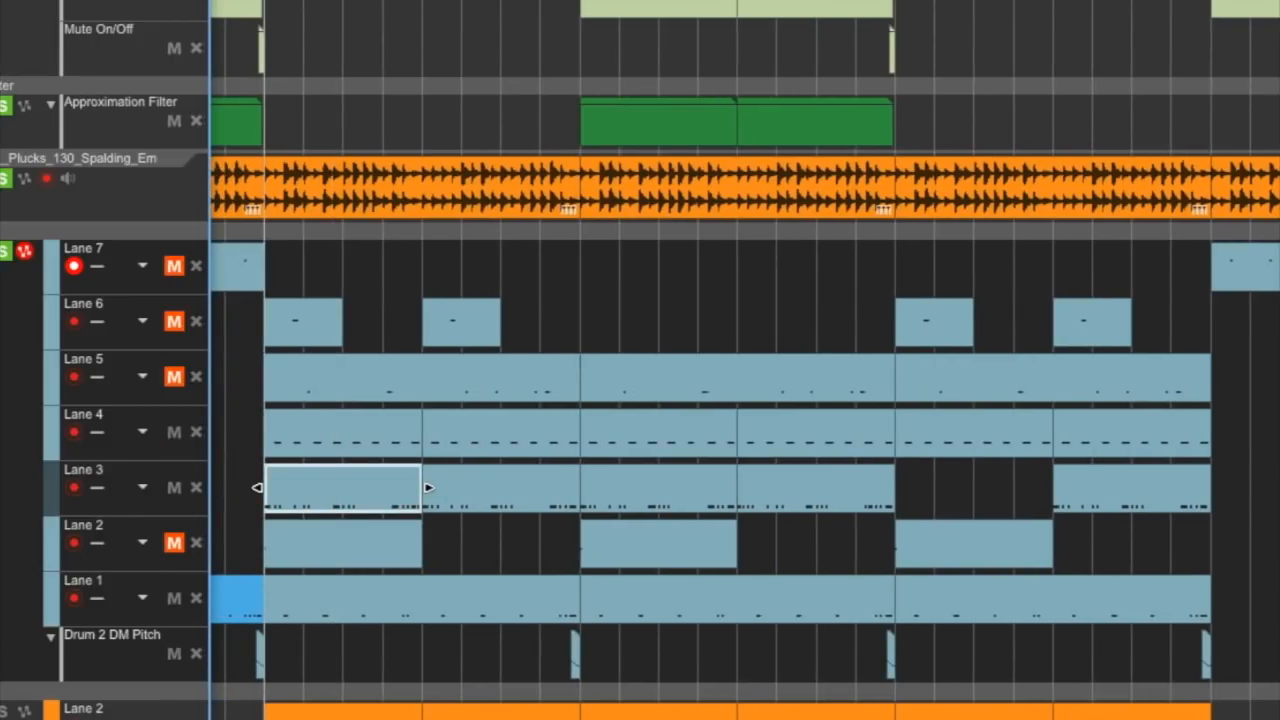
double_click(356, 442)
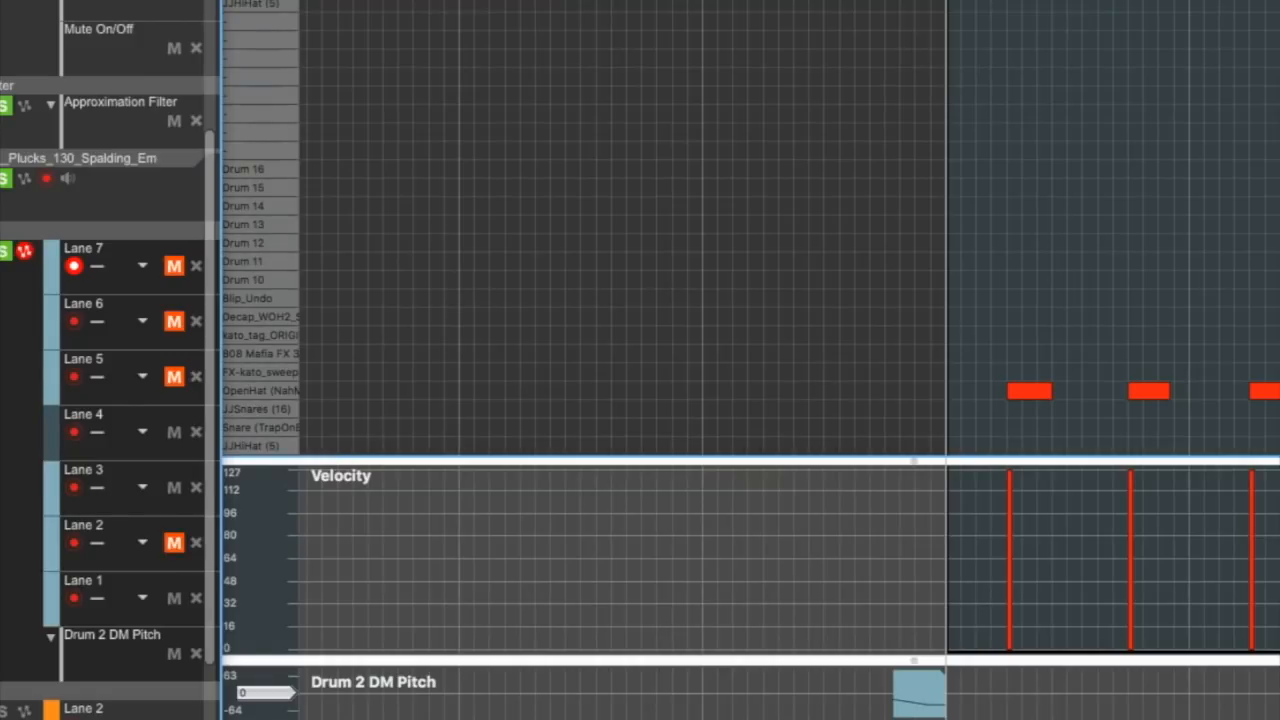
scroll(530, 693, "right", 6)
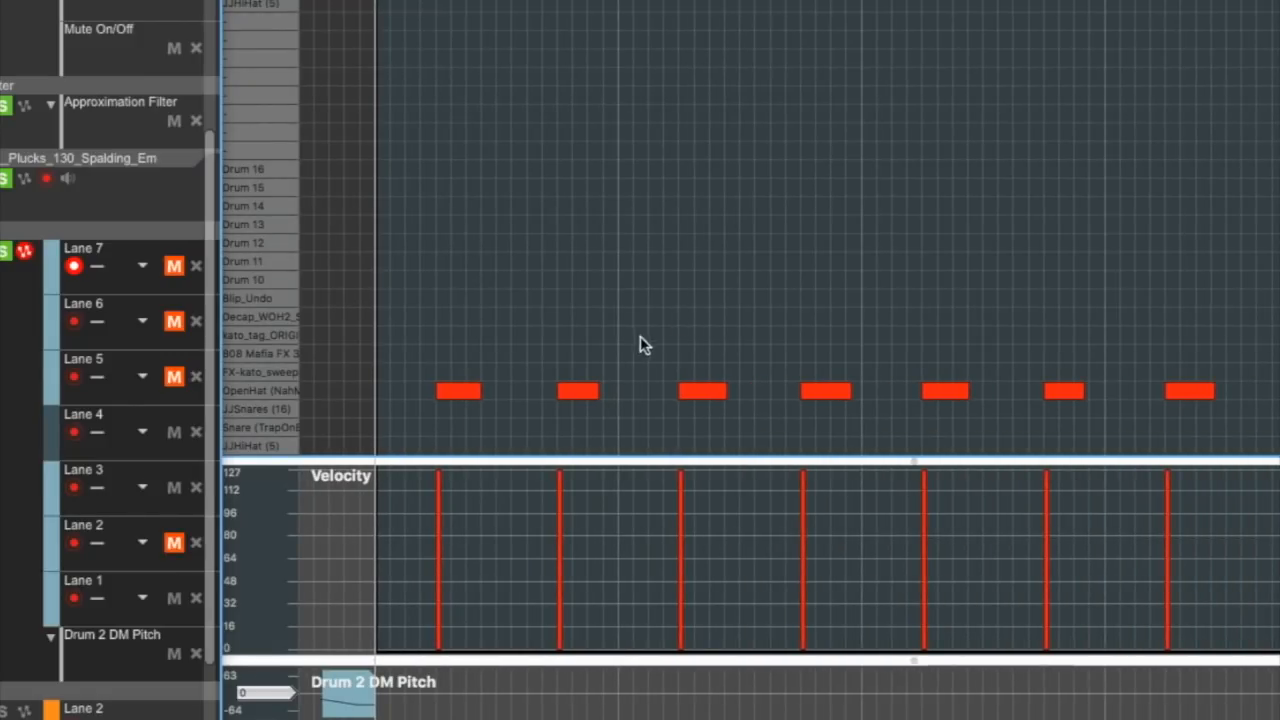
Step: Play the open hat pattern with the other active lanes and solo the Kick track
key("space")
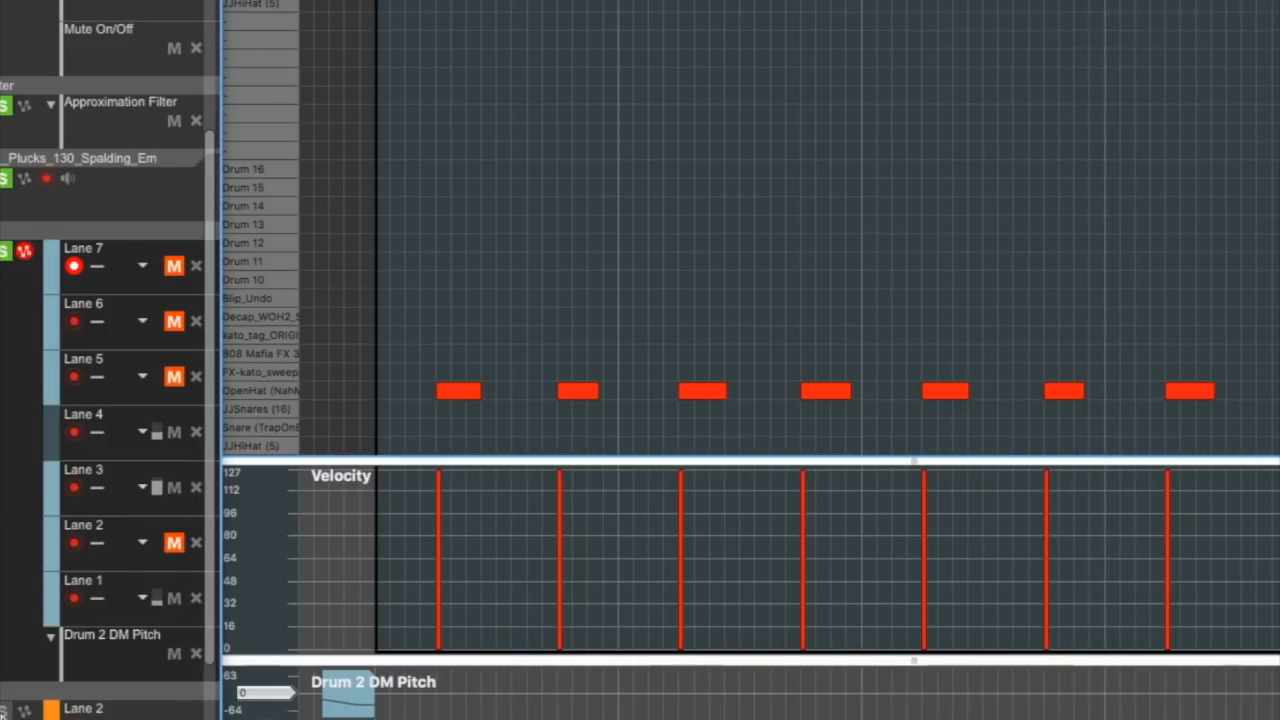
key("s")
key("space")
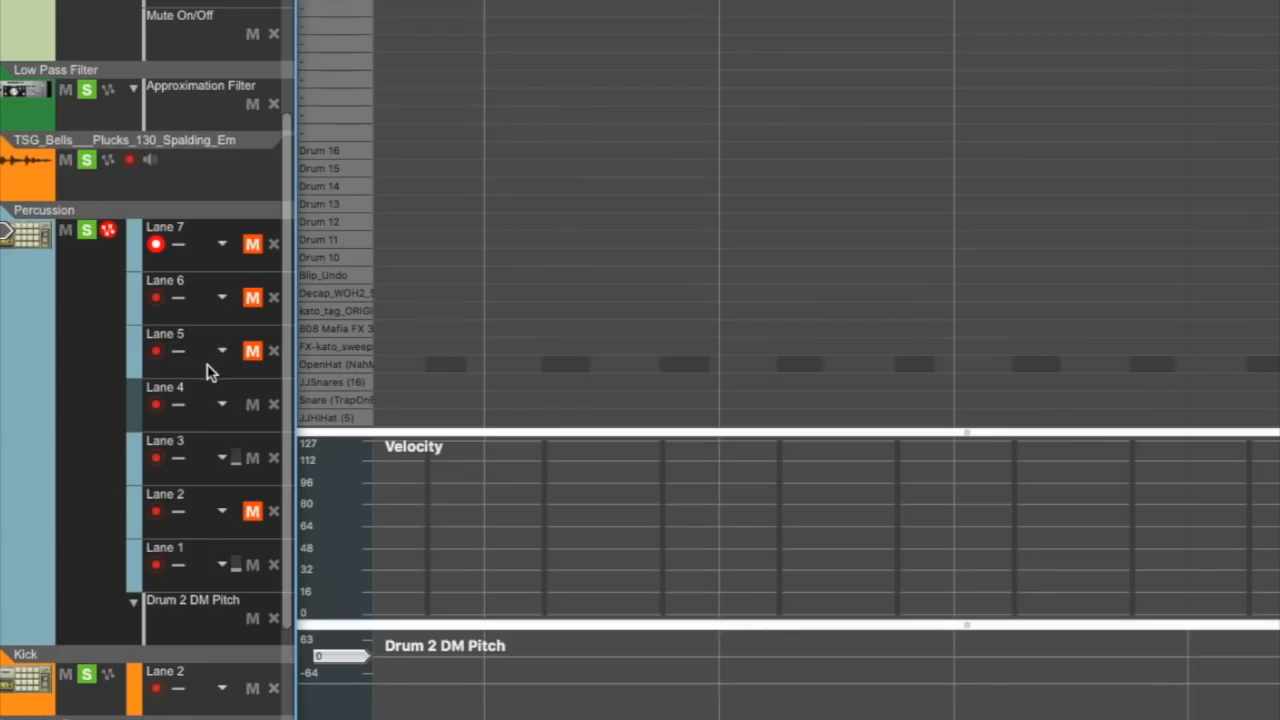
Step: Show Percussion Lane 5's snare notes from bar 9, unmute the lane, and play it with the beat
left_click(206, 366)
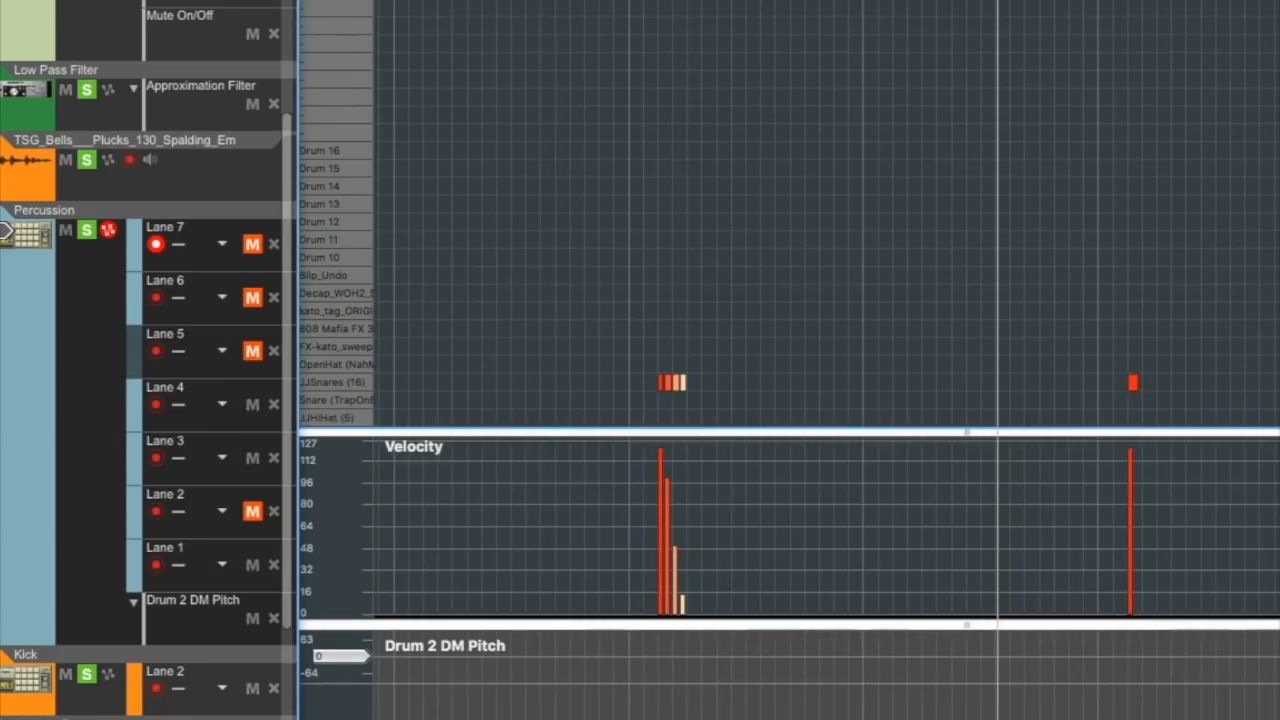
scroll(828, 300, "left", 1)
scroll(828, 300, "right", 2)
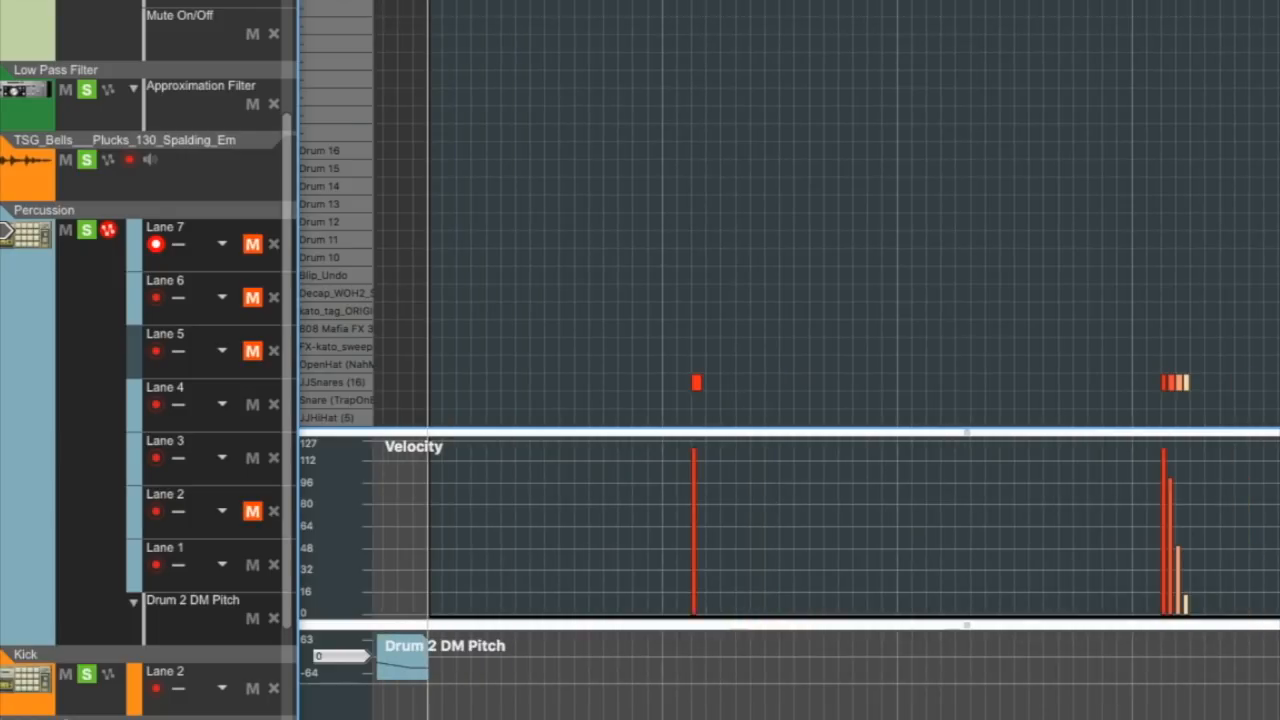
left_click(160, 366)
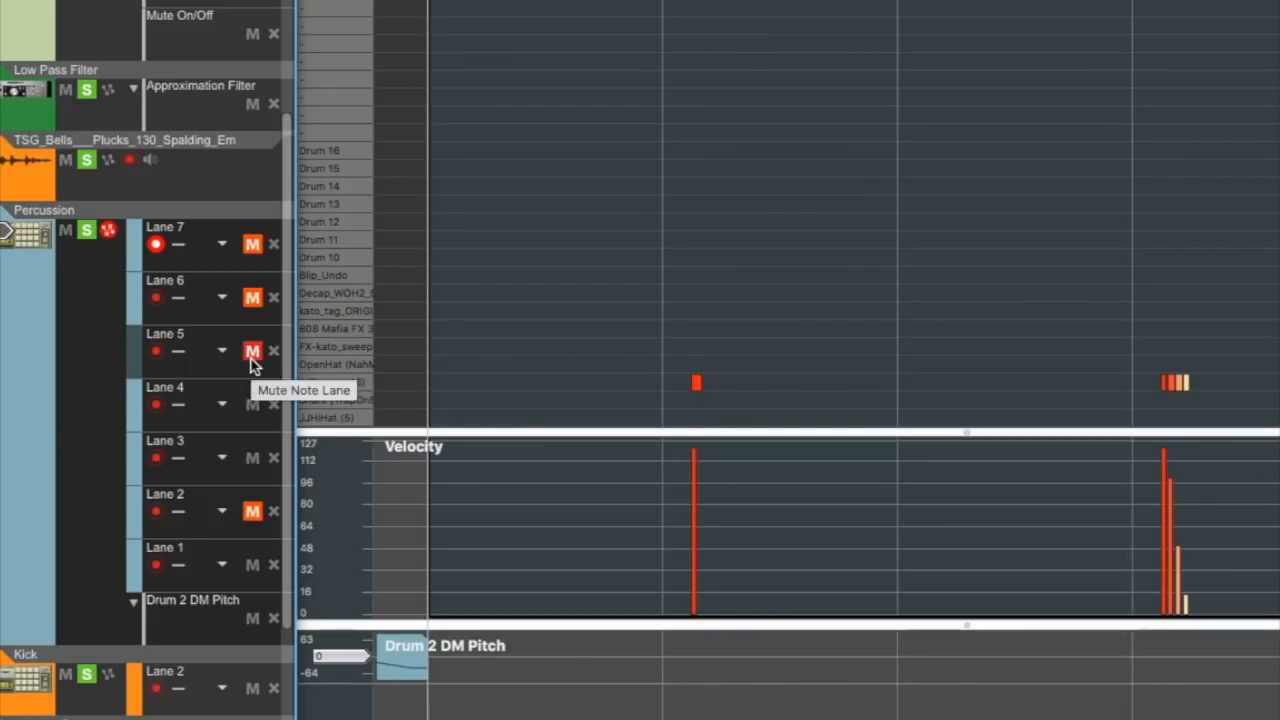
key("space")
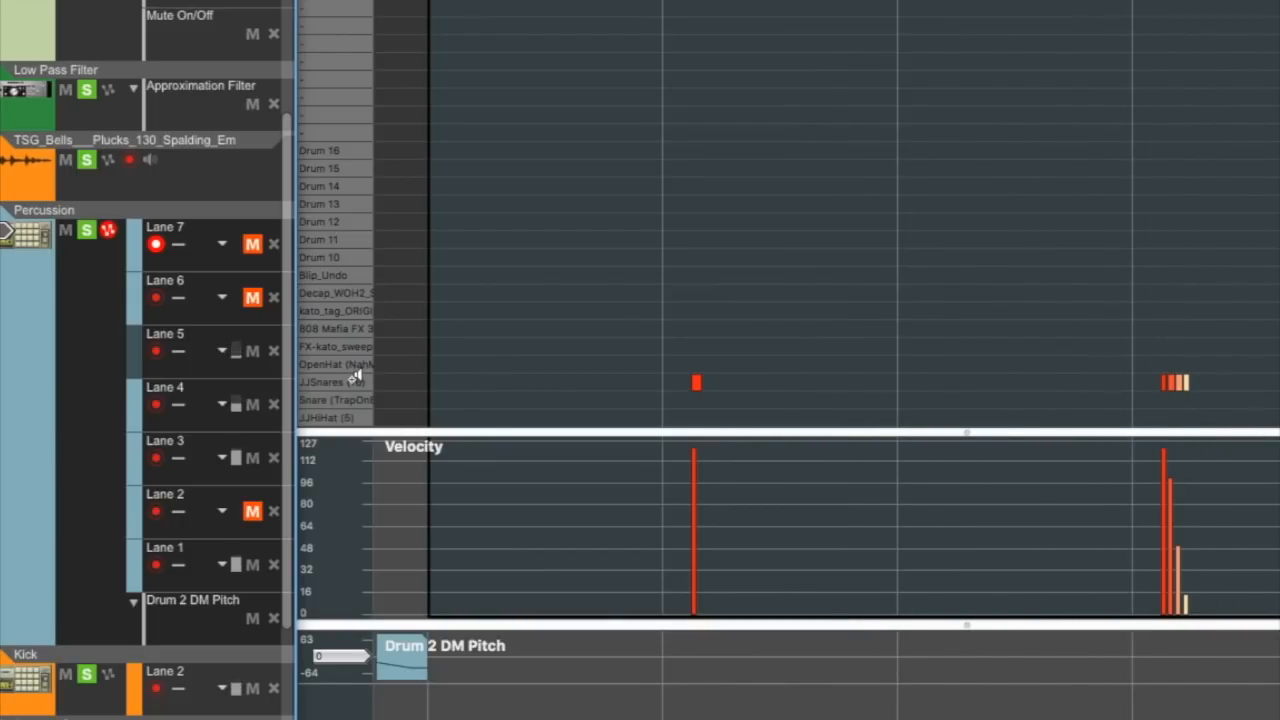
Step: Show Percussion Lane 6's notes and unmute the lane
left_click(142, 318)
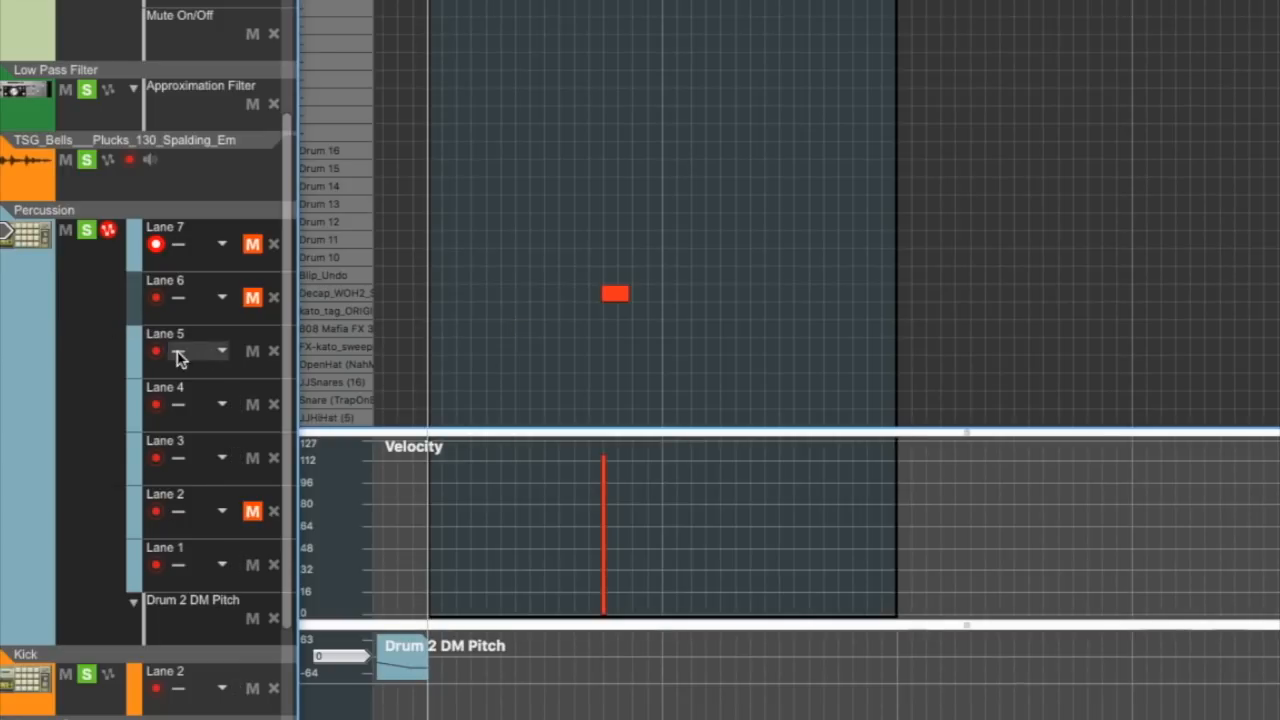
left_click(252, 297)
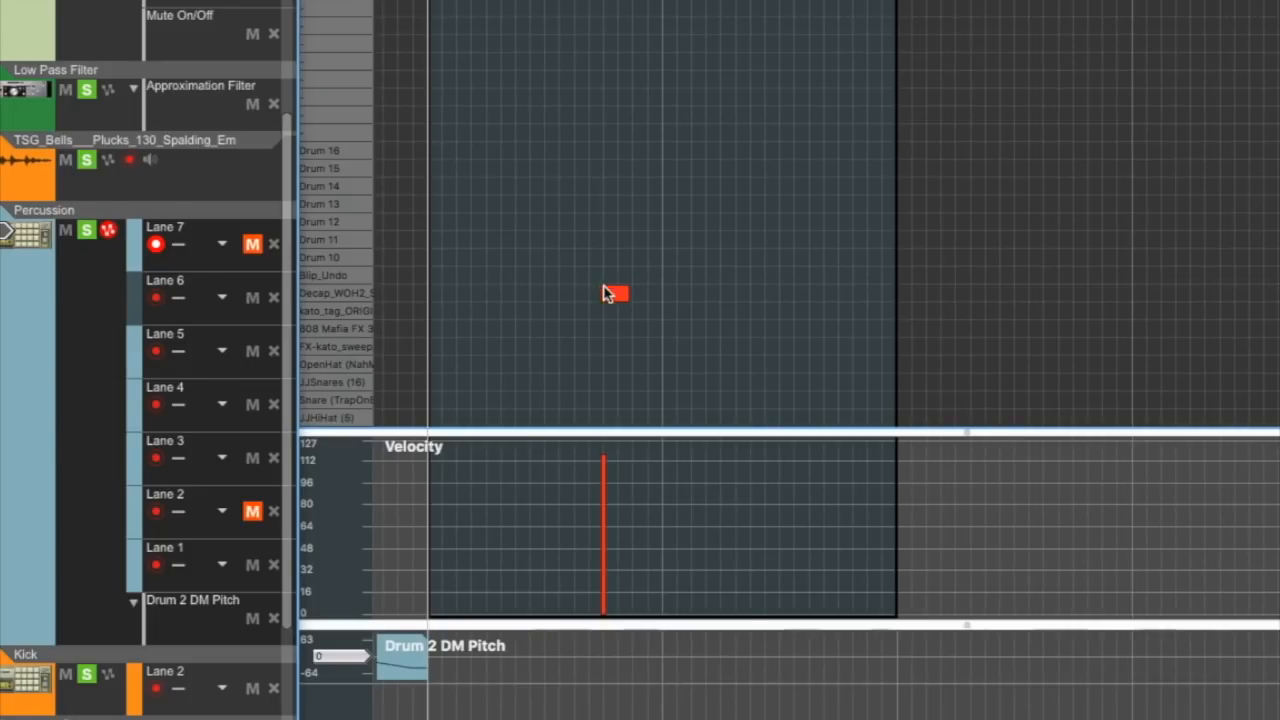
Step: Select Percussion Lane 6's single Decap note and play it together with the other active drum lanes
left_click(611, 298)
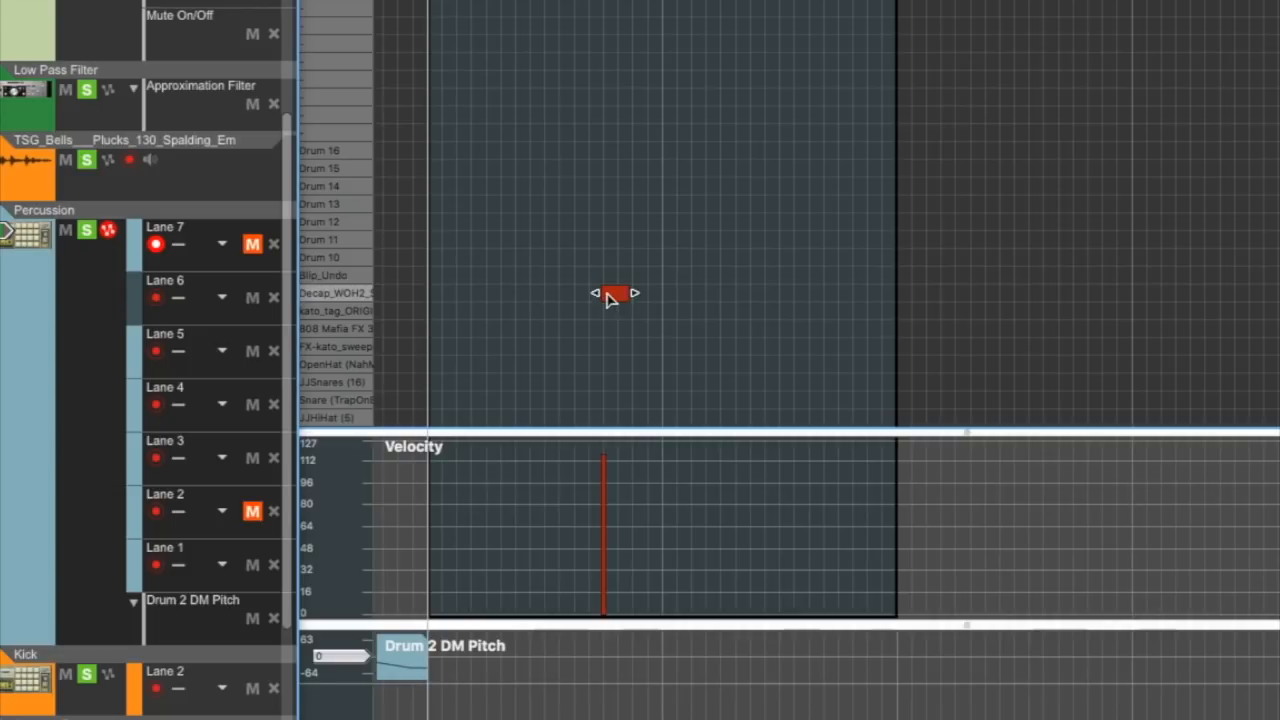
key("space")
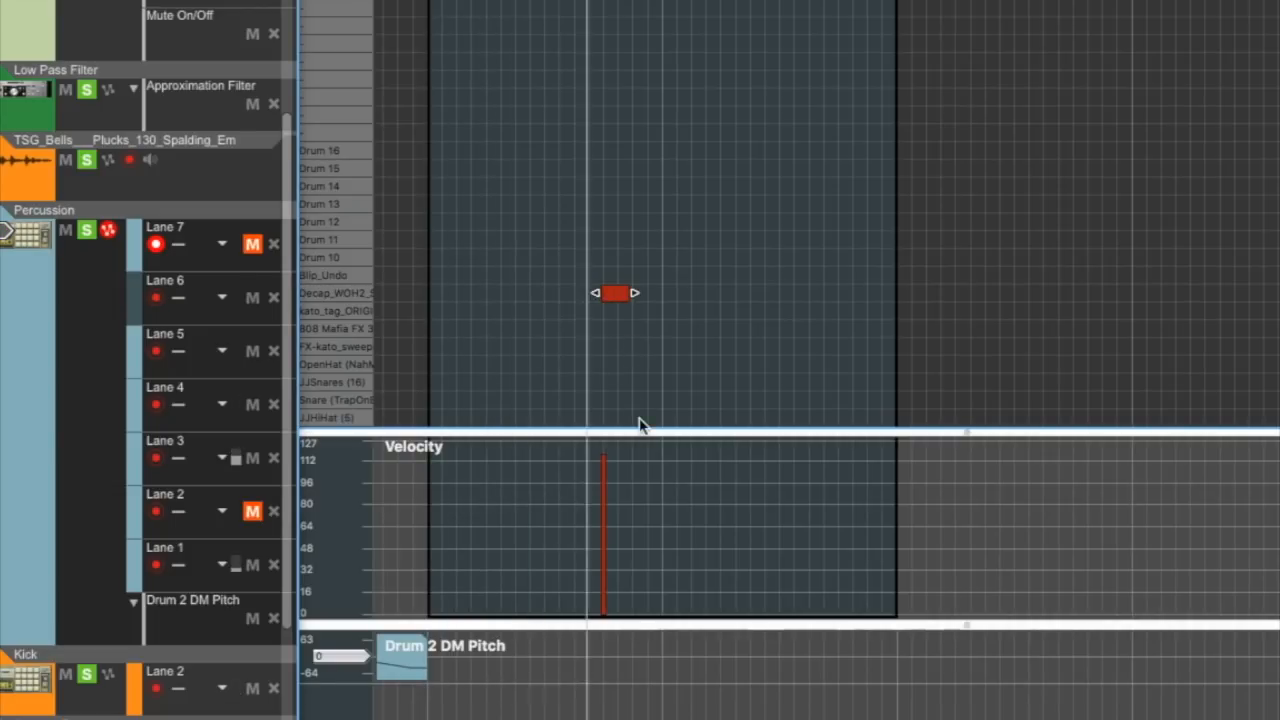
left_click(172, 264)
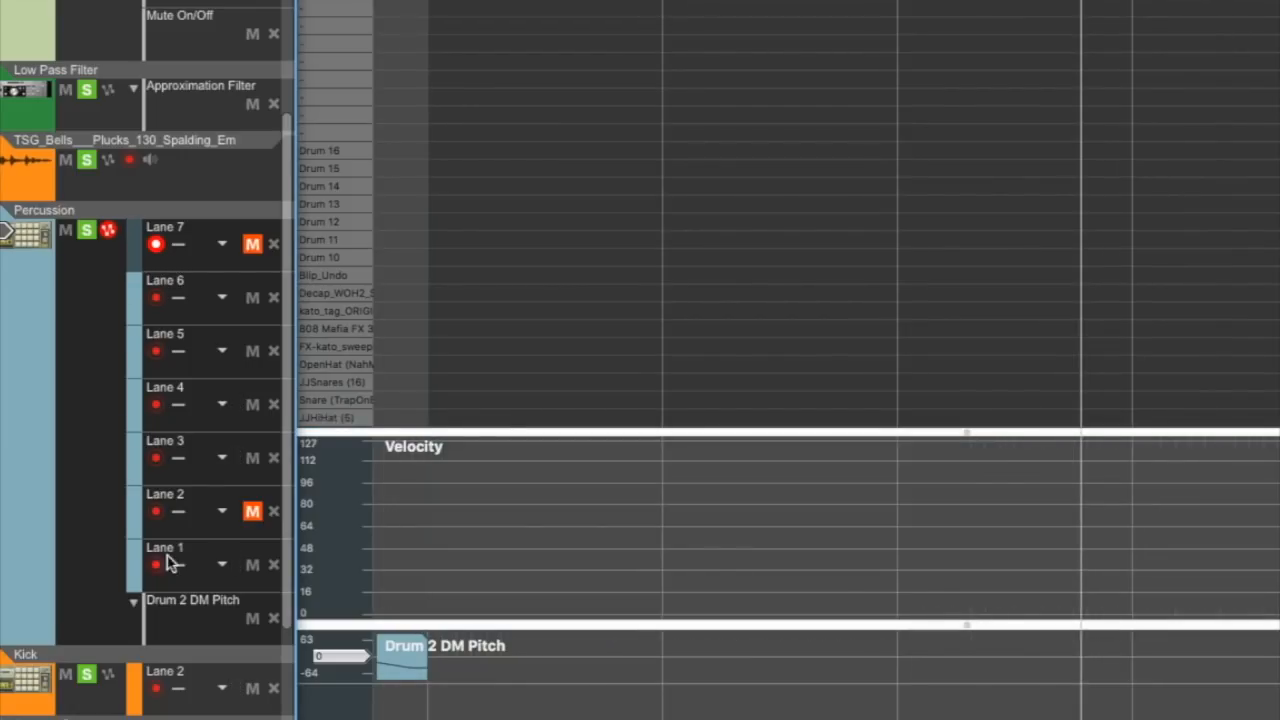
Step: Show Percussion Lane 2's 808 Mafia FX note, unmute the lane, and play it with the beat
left_click(197, 535)
key("shift+Return")
double_click(480, 82)
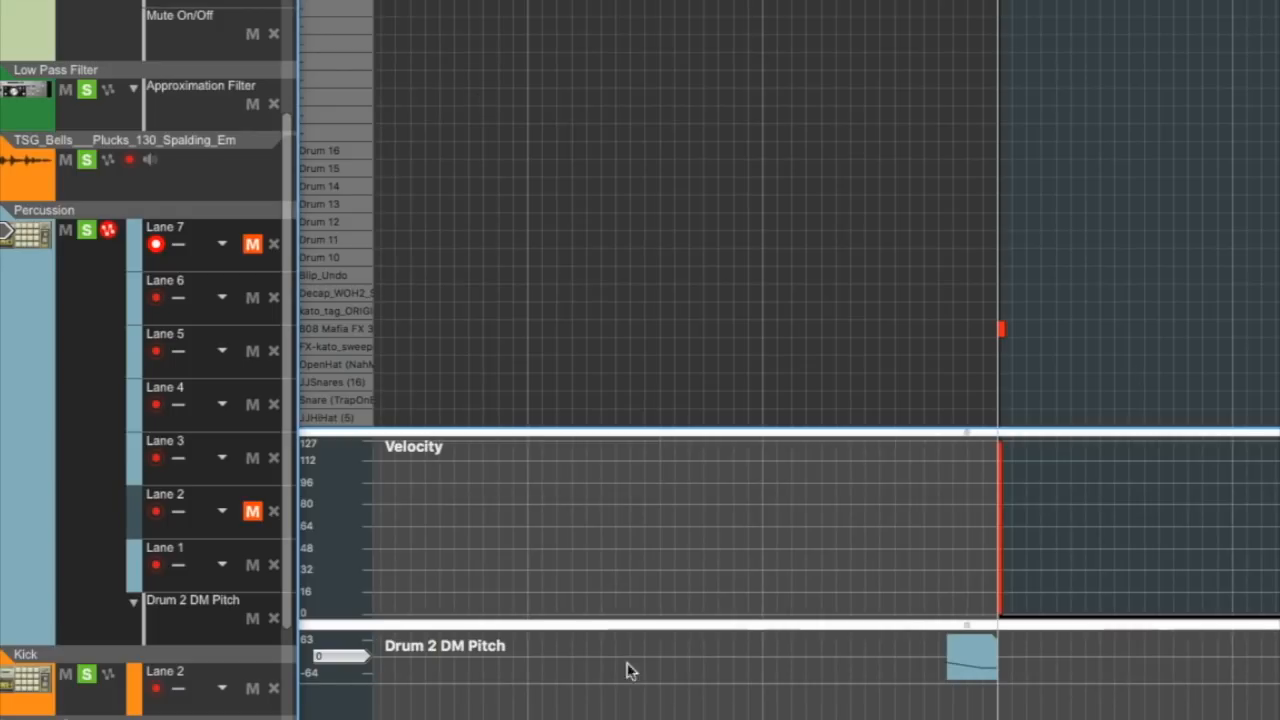
scroll(686, 300, "right", 3)
left_click(252, 511)
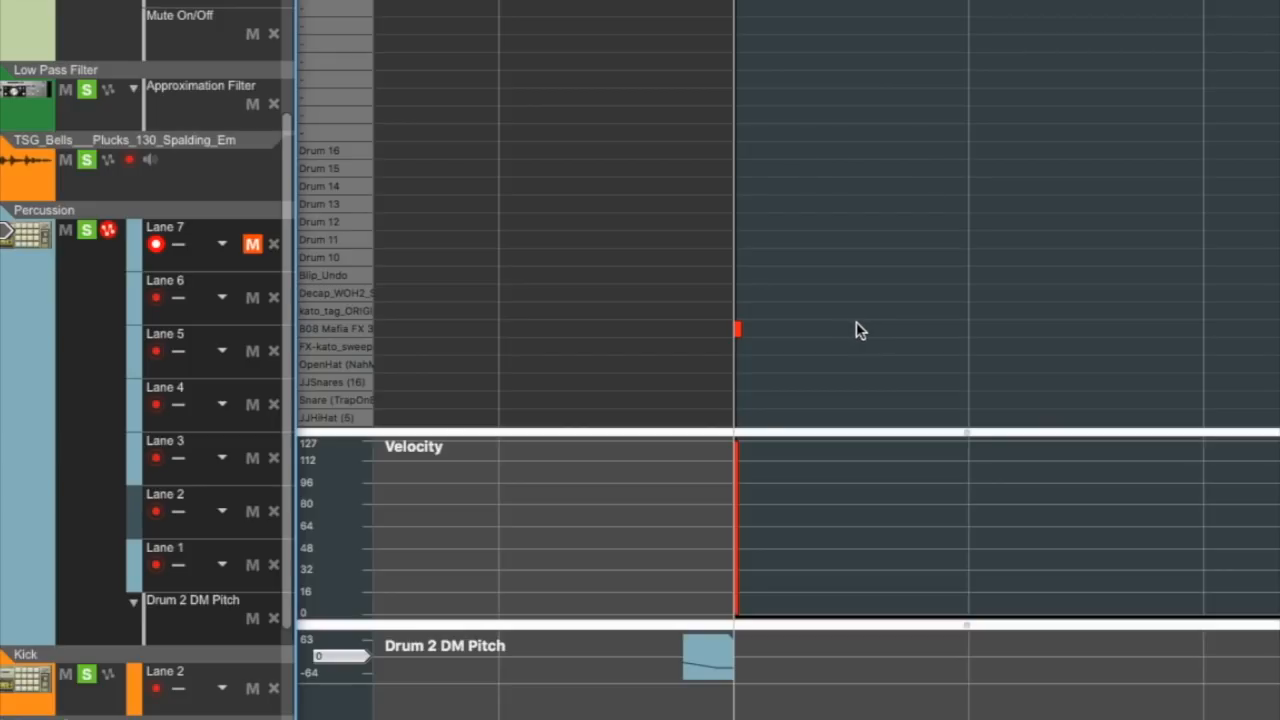
key("space")
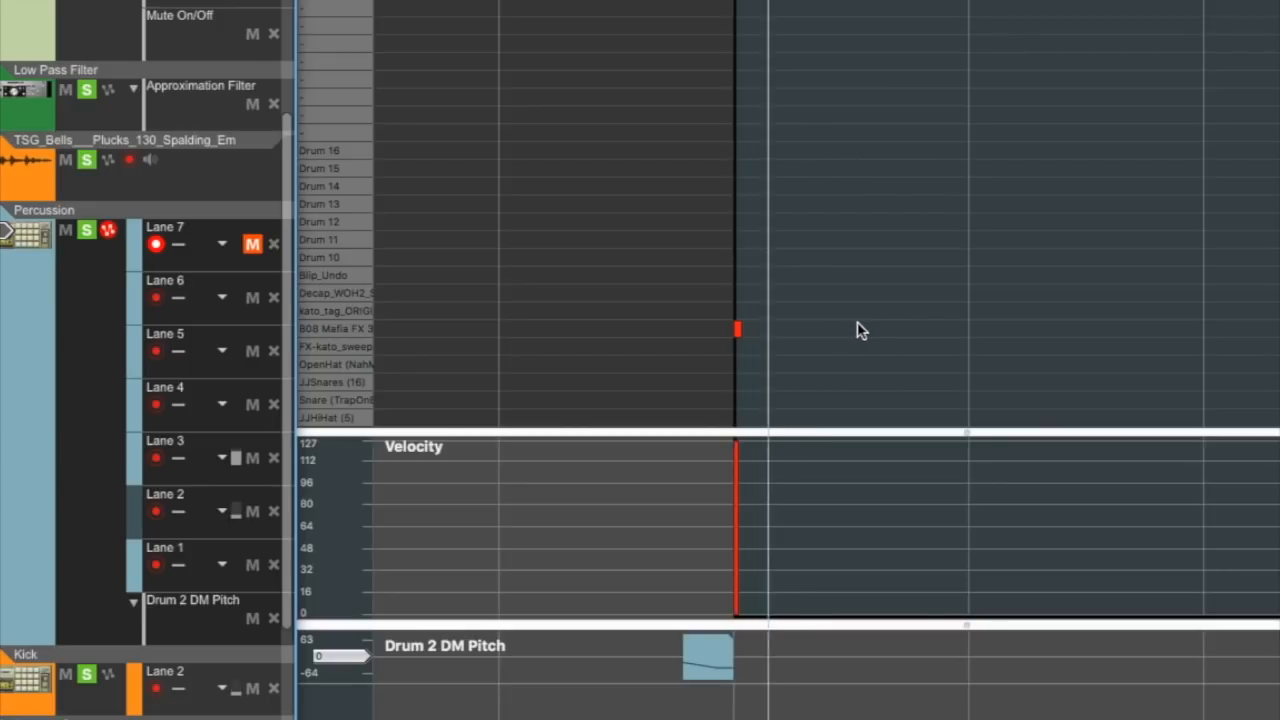
Step: Delete the 808 Mafia FX note from Percussion Lane 2 and undo the deletion
left_click(737, 330)
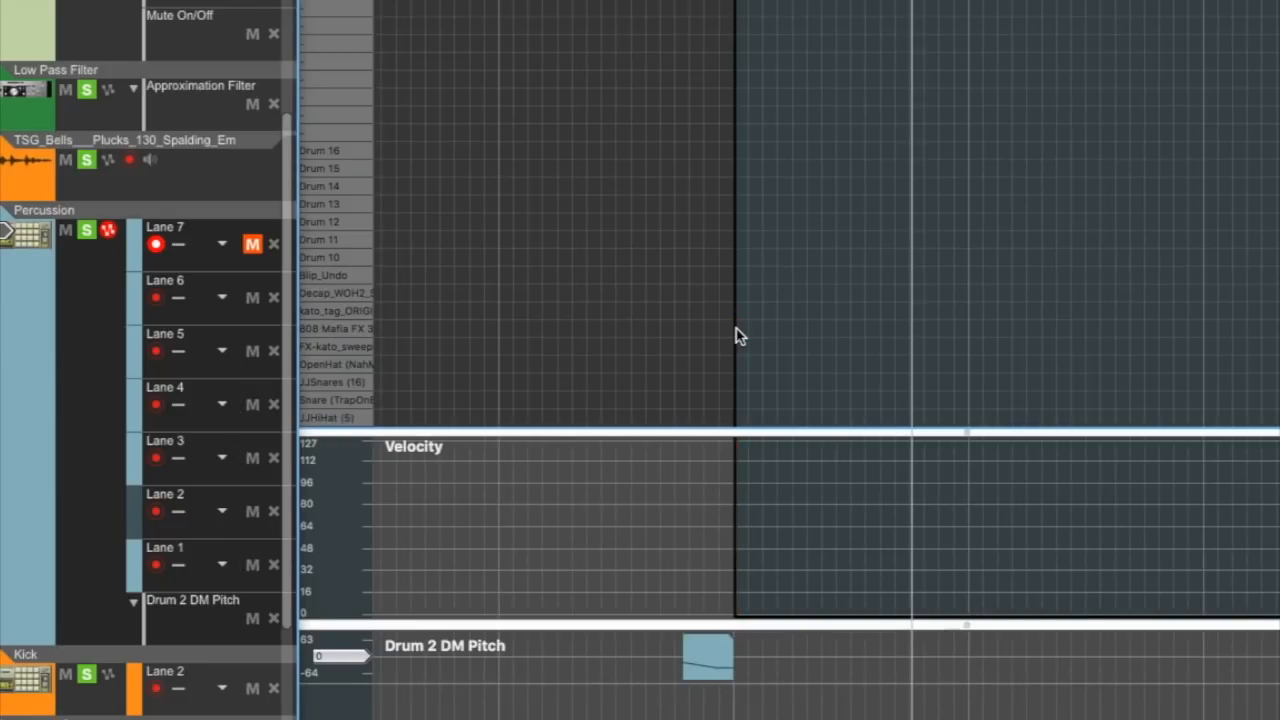
key("ctrl+z")
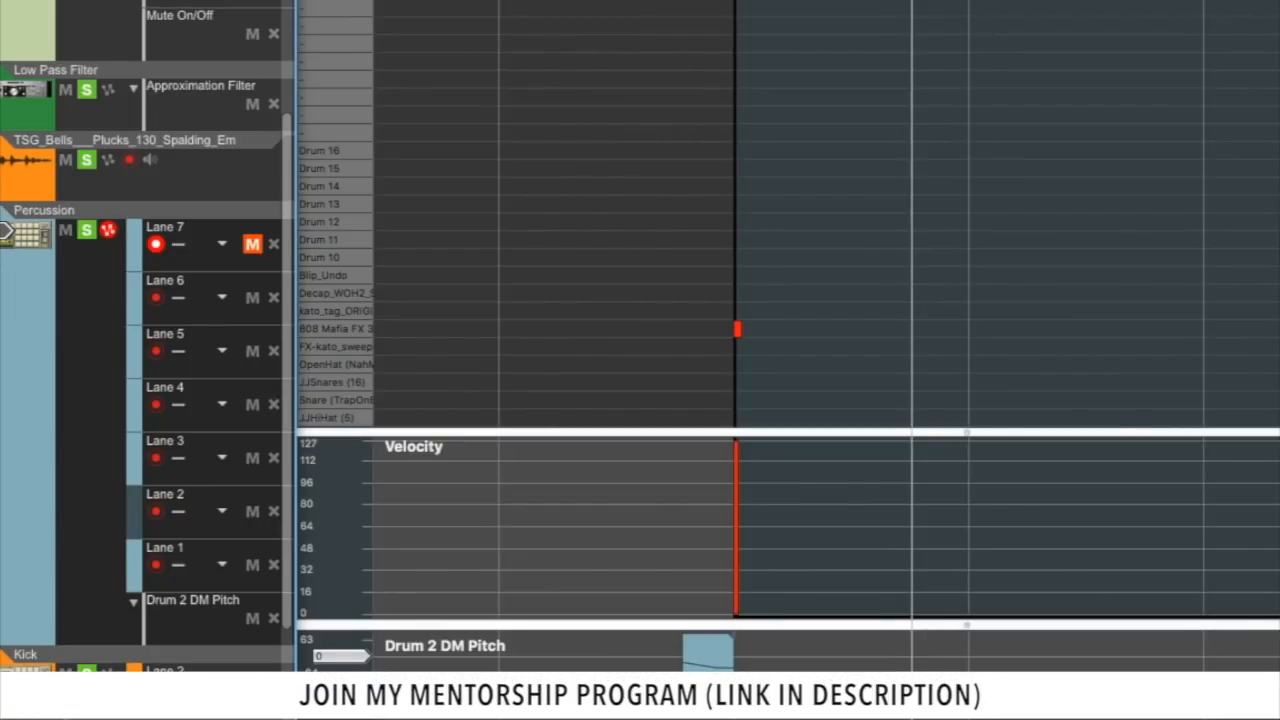
Step: Return to the arrangement and select and enlarge the Drum 2 DM Pitch automation clip before bar 17 to examine its pitch curve
key("Escape")
left_click_drag(396, 602, 490, 630)
key("shift+Return")
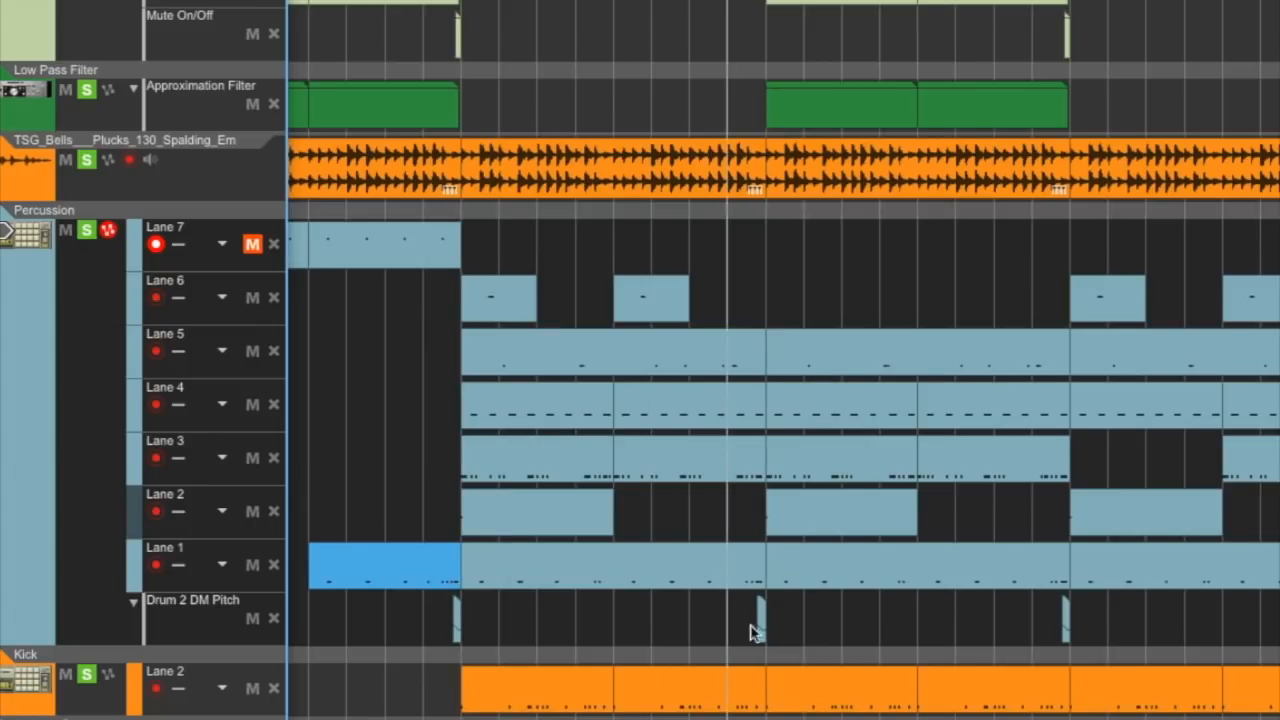
left_click(750, 480)
left_click(762, 620)
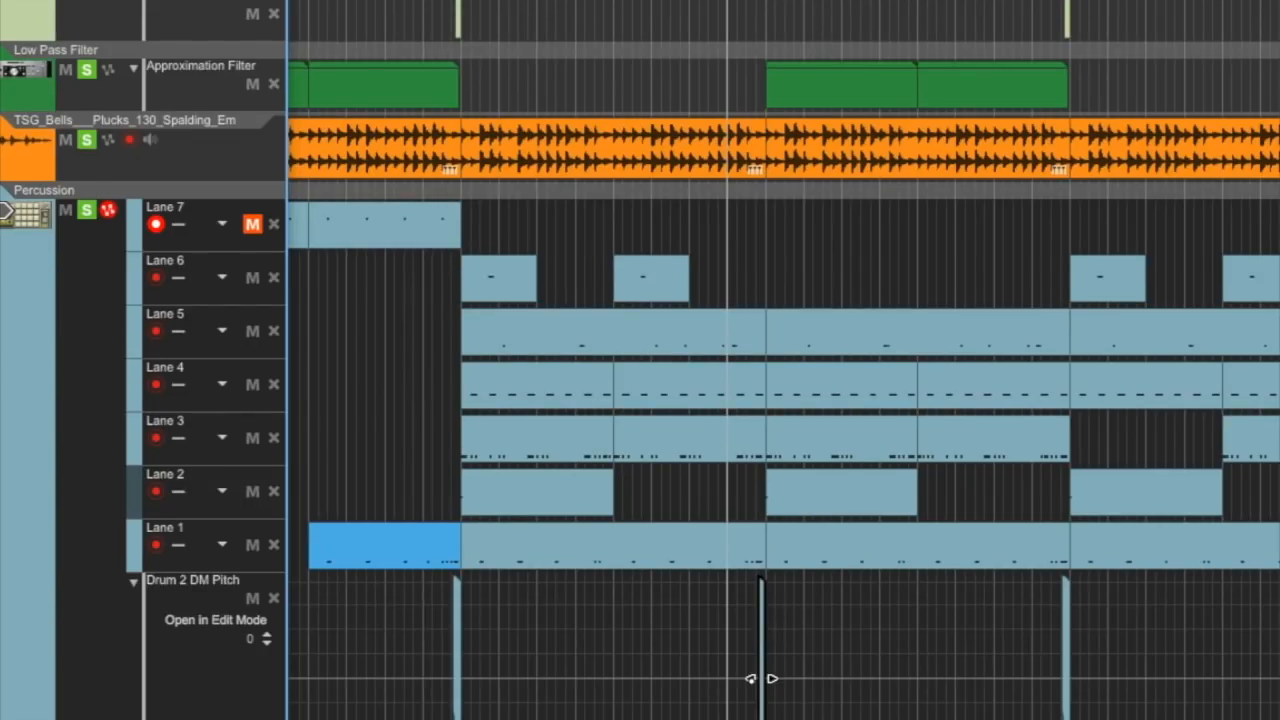
scroll(784, 400, "up", 10)
scroll(784, 400, "right", 10)
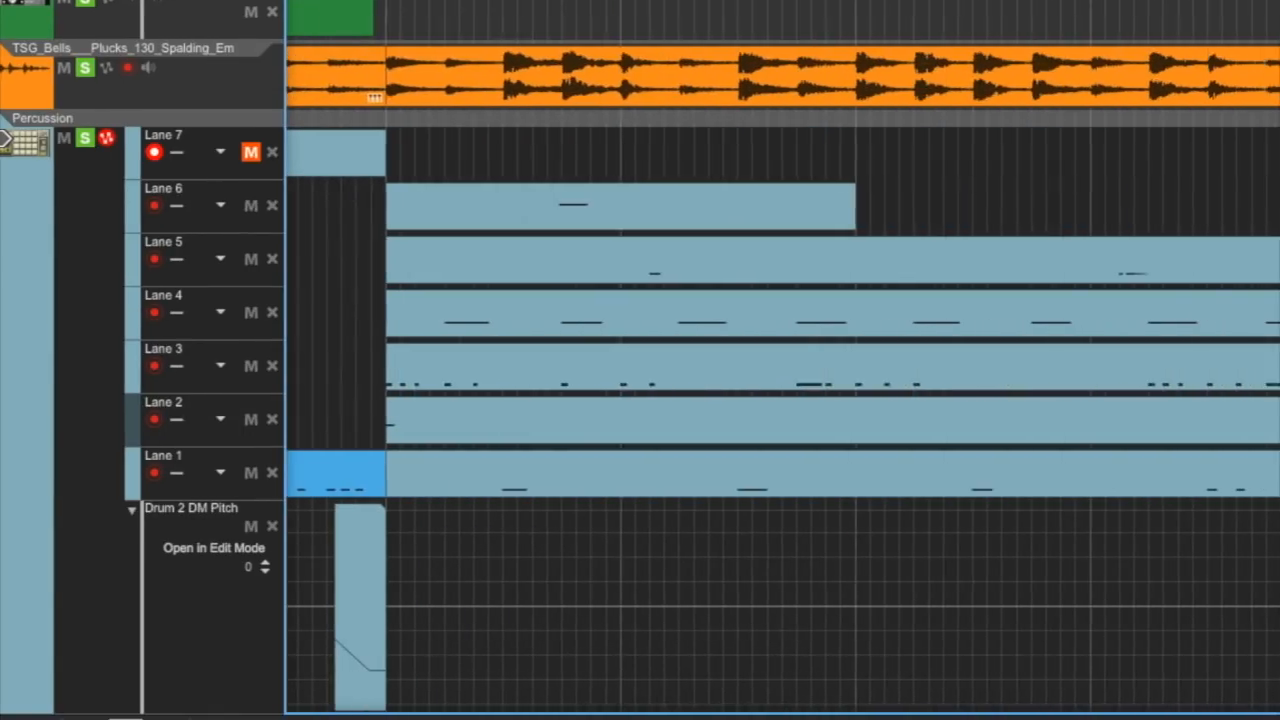
scroll(784, 400, "right", 10)
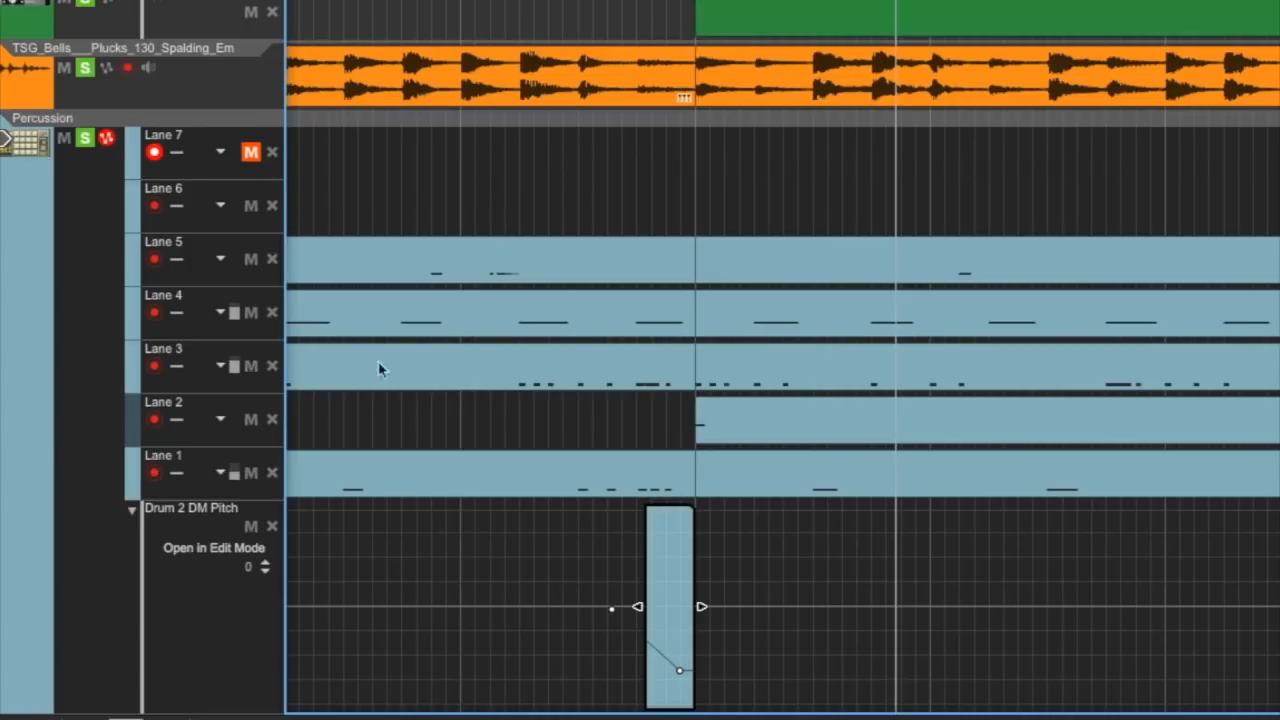
Step: Clear the track solos and play the full arrangement from bar 33
scroll(88, 300, "down", 3)
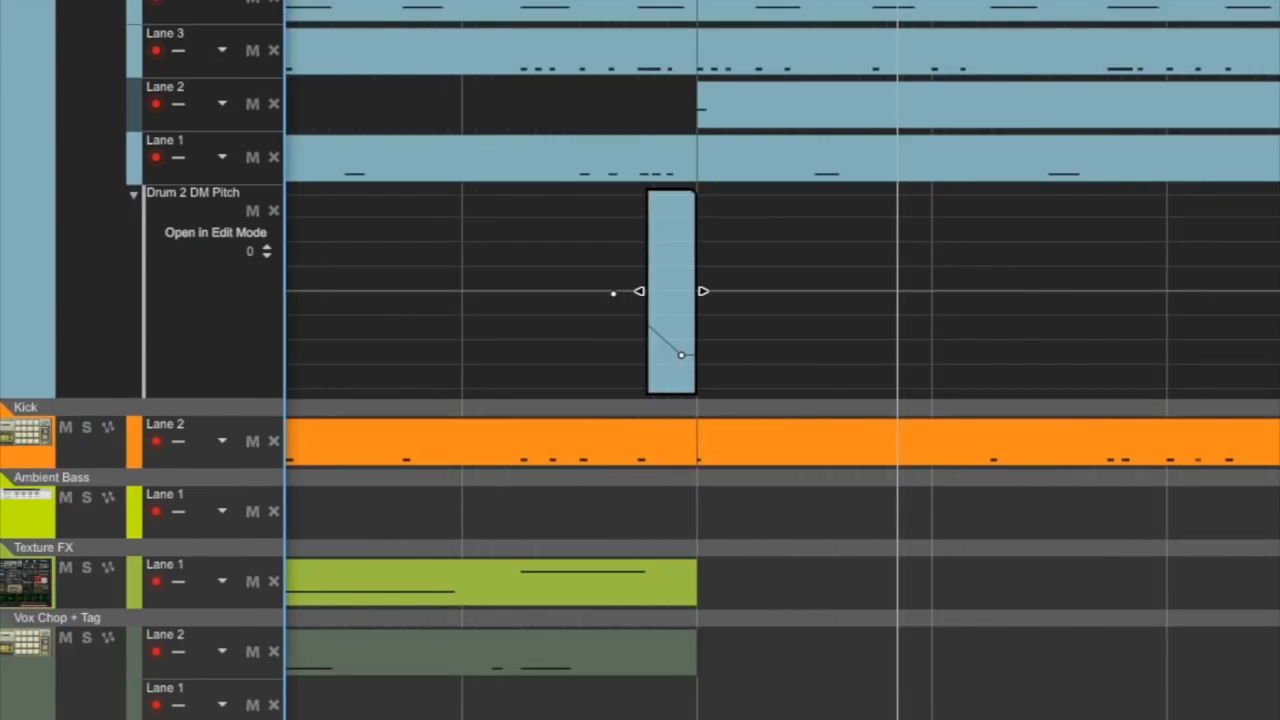
key("g")
key("g")
key("g")
key("g")
key("g")
key("g")
key("g")
key("g")
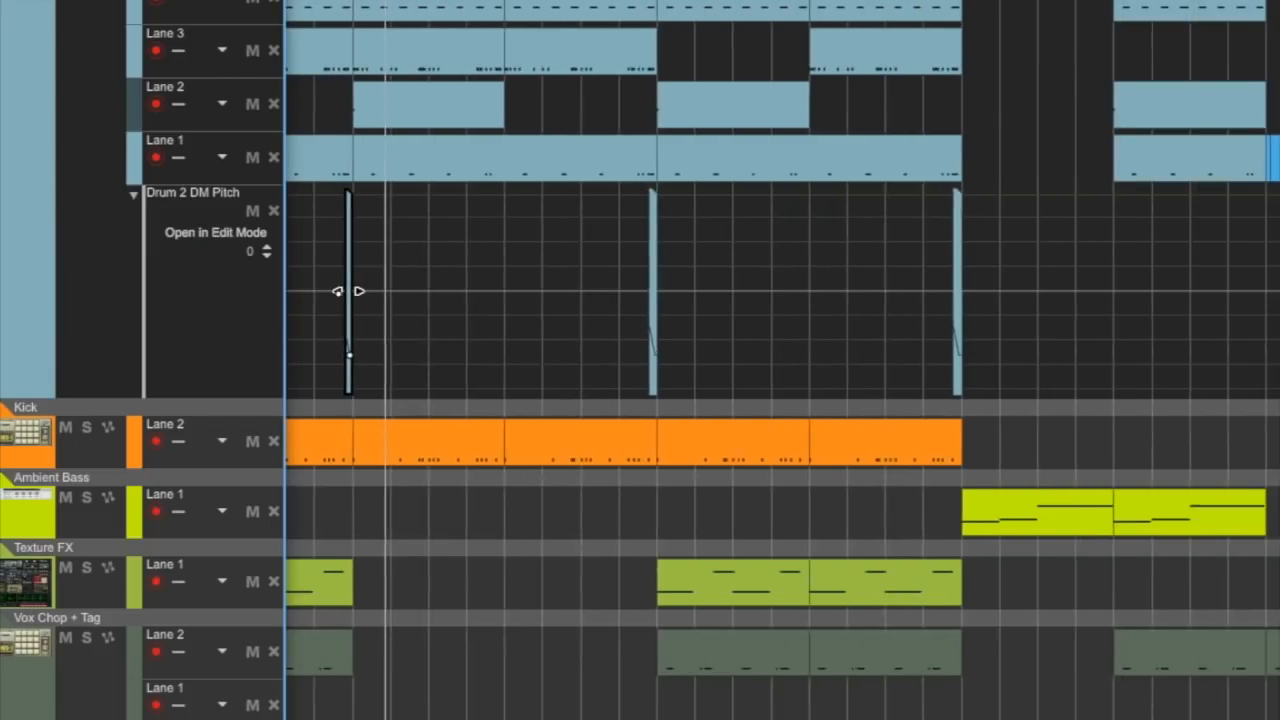
scroll(840, 385, "up", 6)
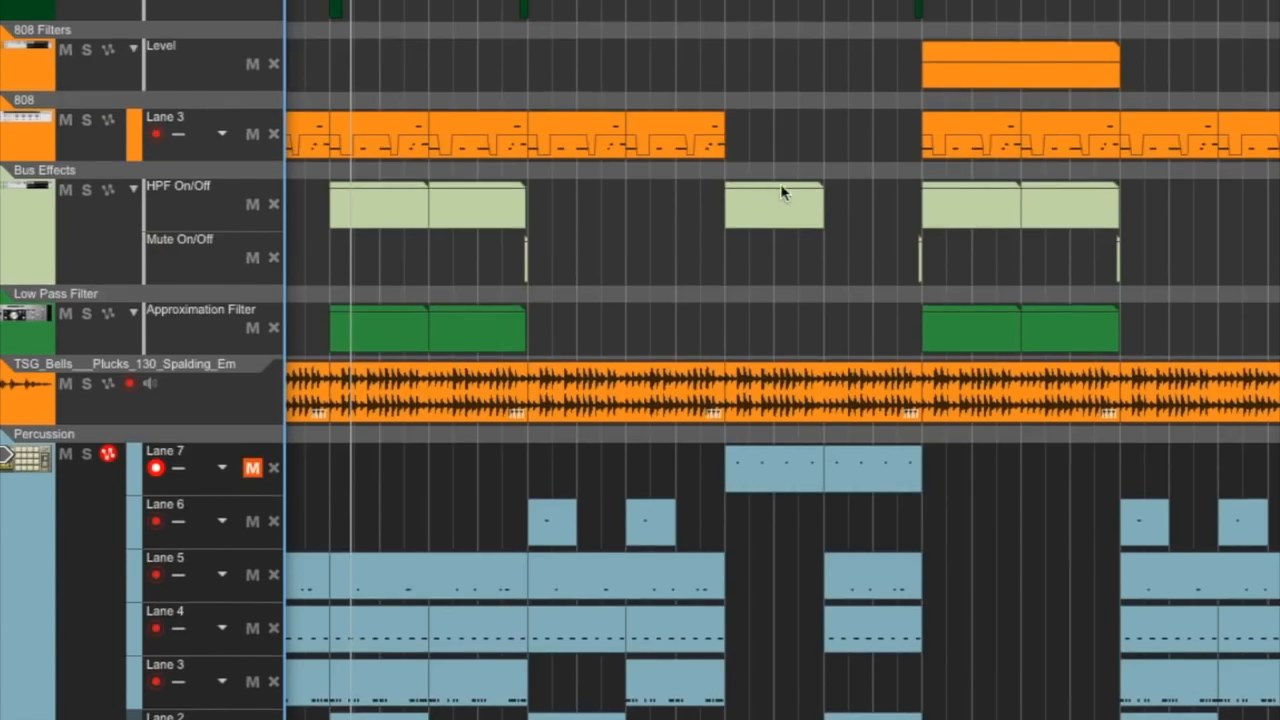
scroll(765, 225, "down", 3)
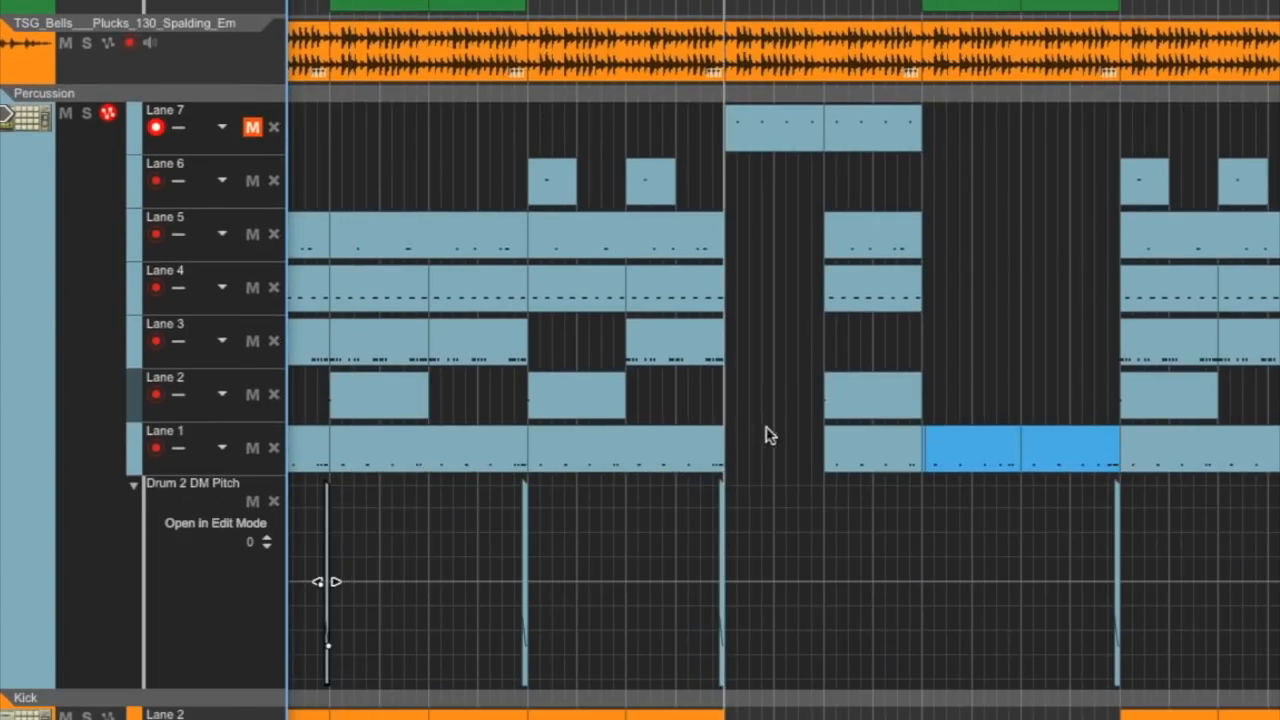
scroll(291, 583, "right", 2)
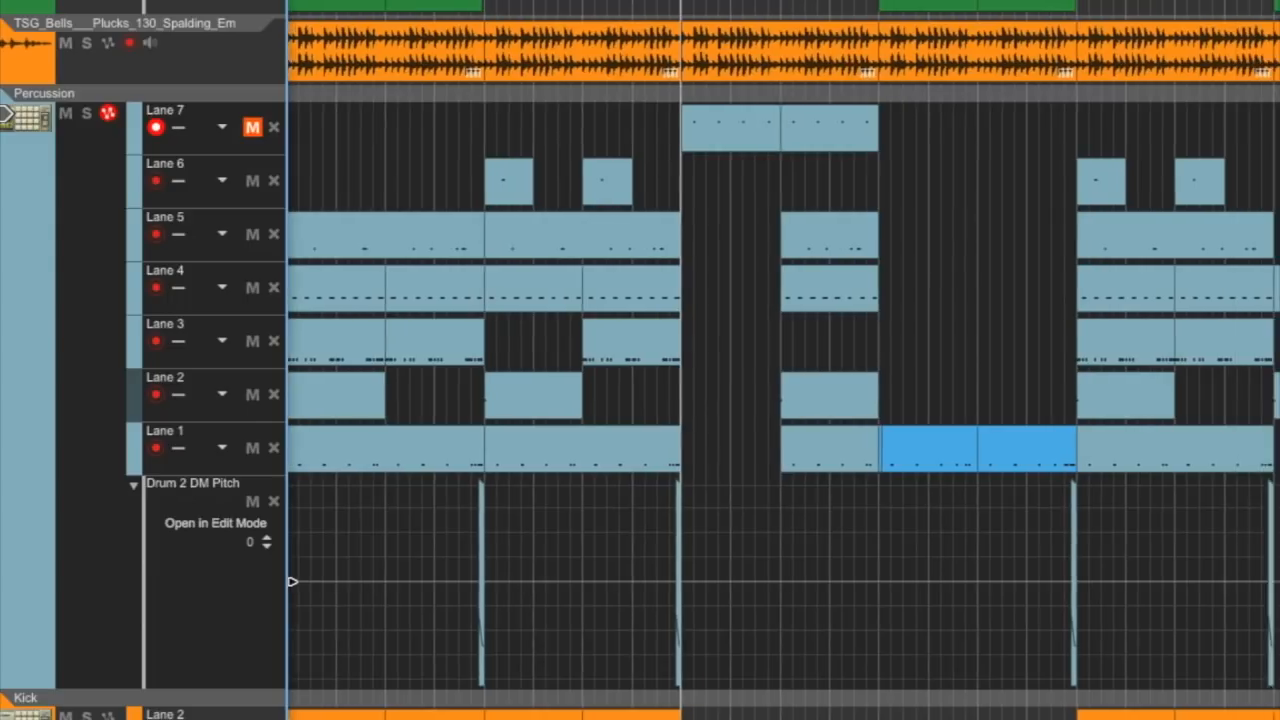
scroll(771, 588, "up", 4)
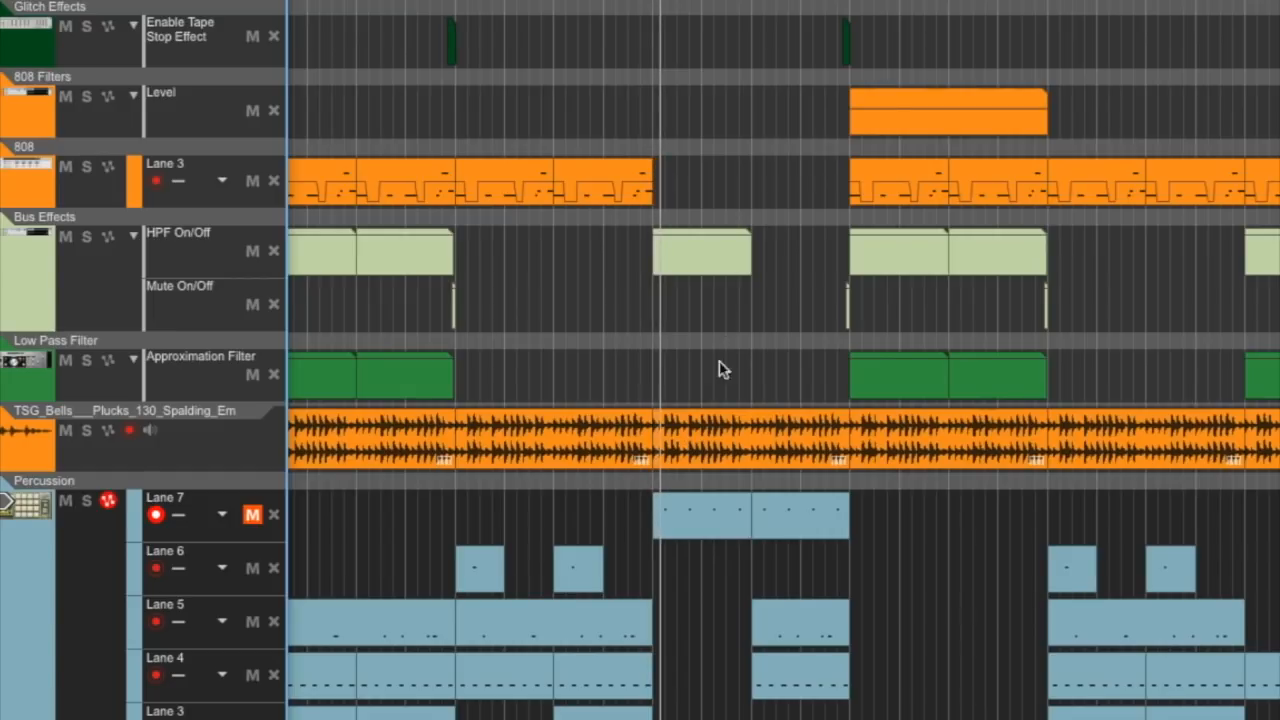
Step: Unmute Percussion Lane 7 and listen to its part in the section from bar 33
left_click(252, 510)
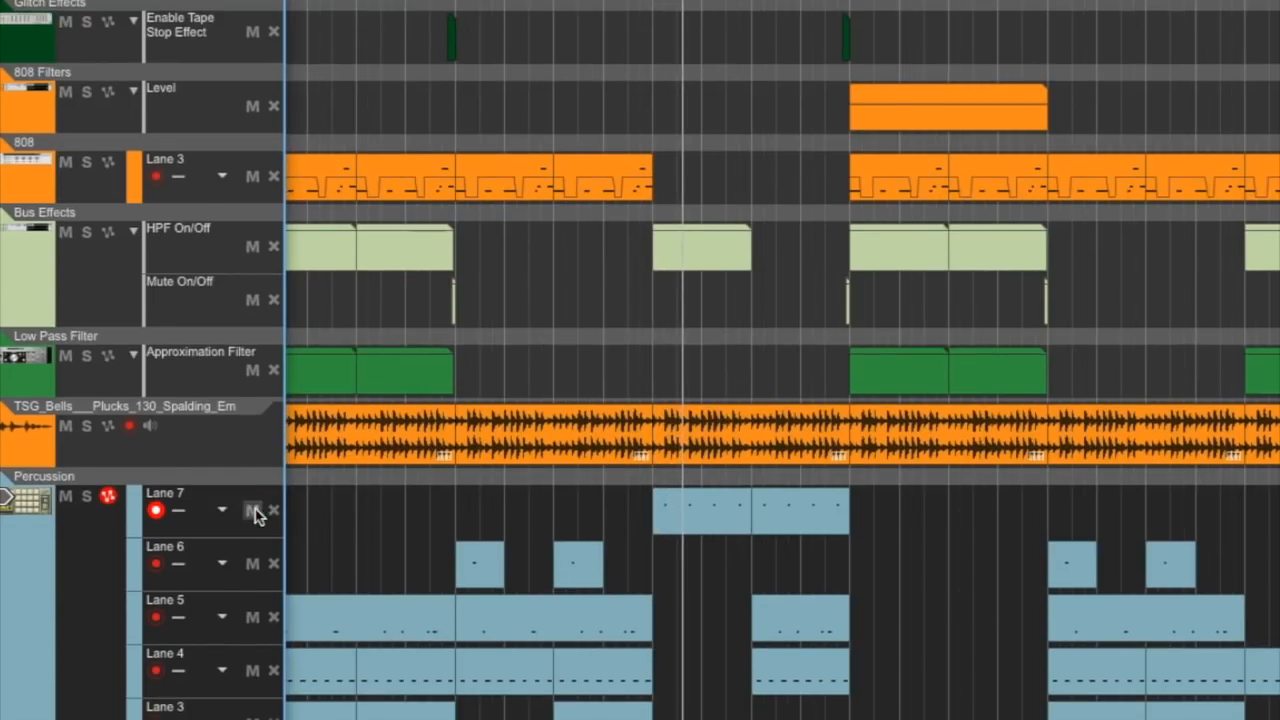
scroll(711, 593, "down", 5)
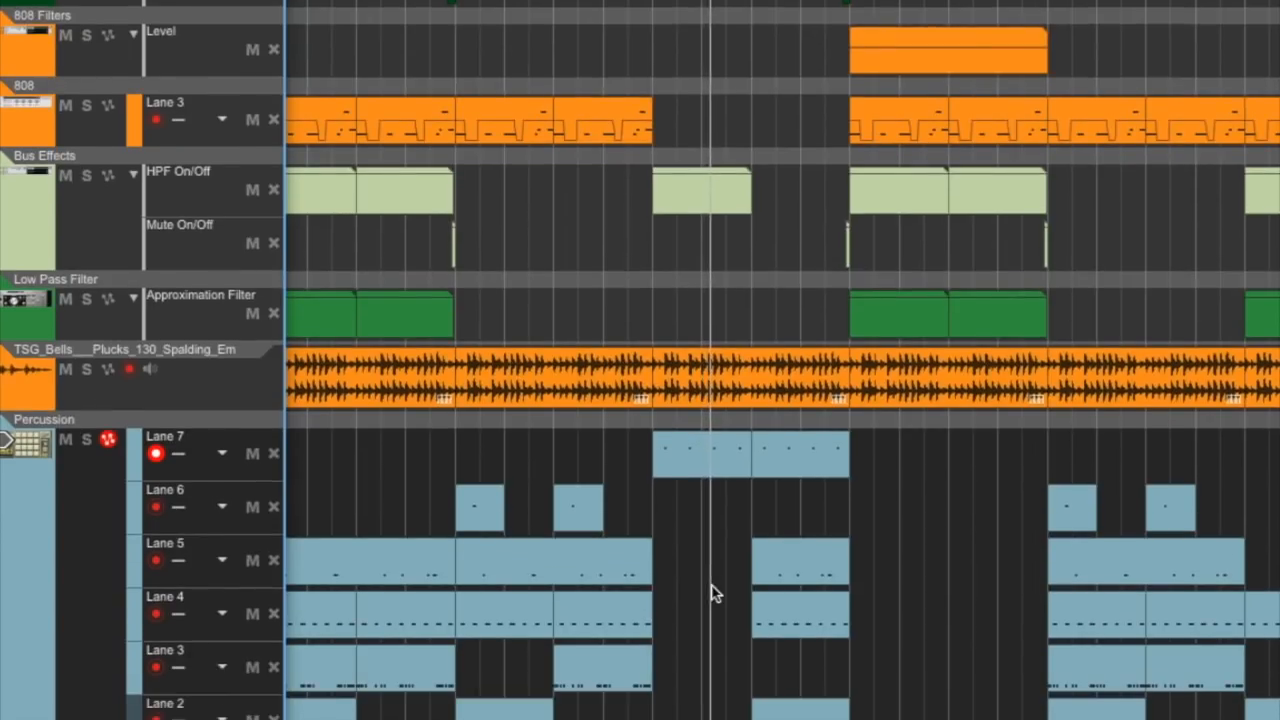
scroll(711, 593, "down", 1)
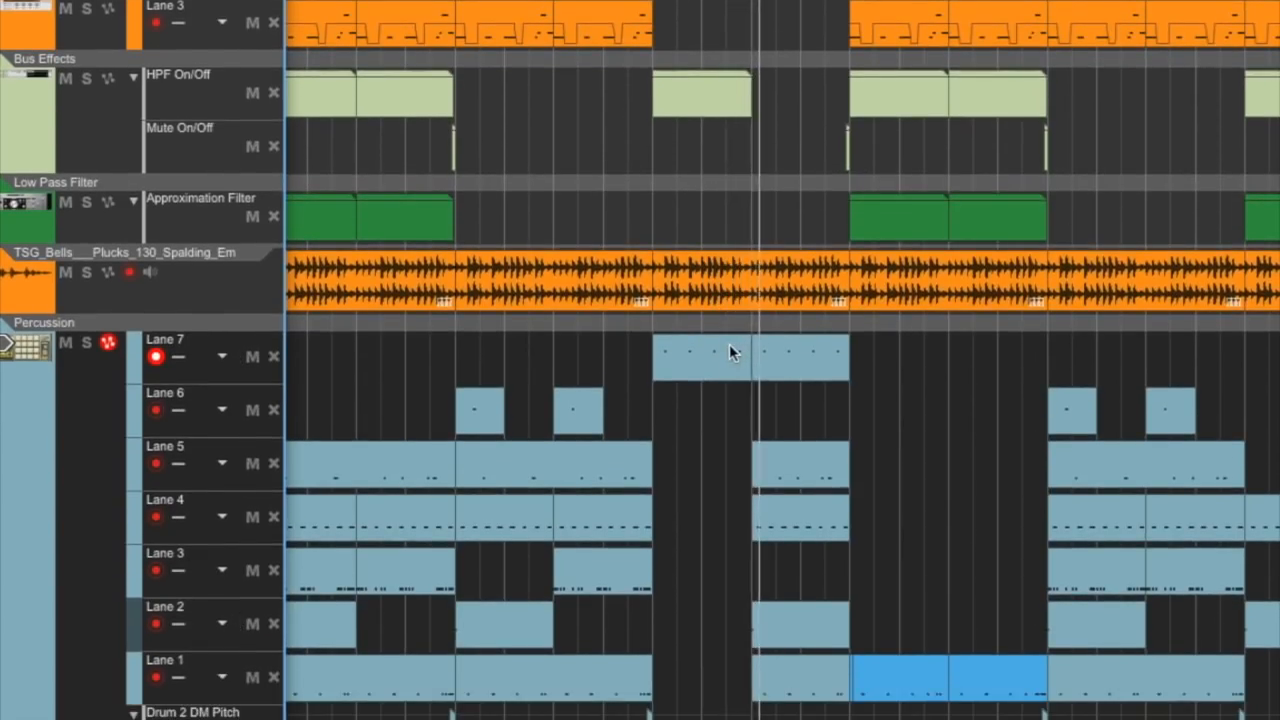
scroll(737, 466, "down", 4)
scroll(743, 466, "down", 1)
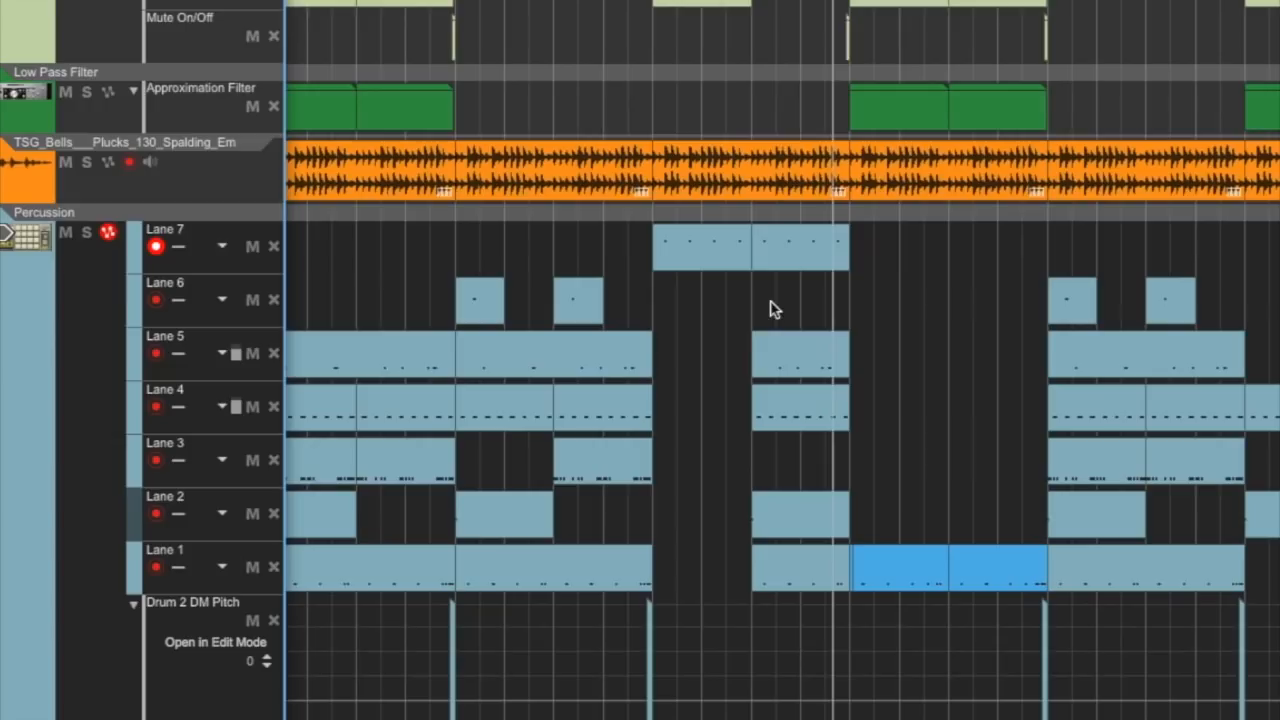
Step: Open Percussion Lane 7's clip at bar 33 to examine its Blip_Undo notes, and return to the arrangement
double_click(716, 258)
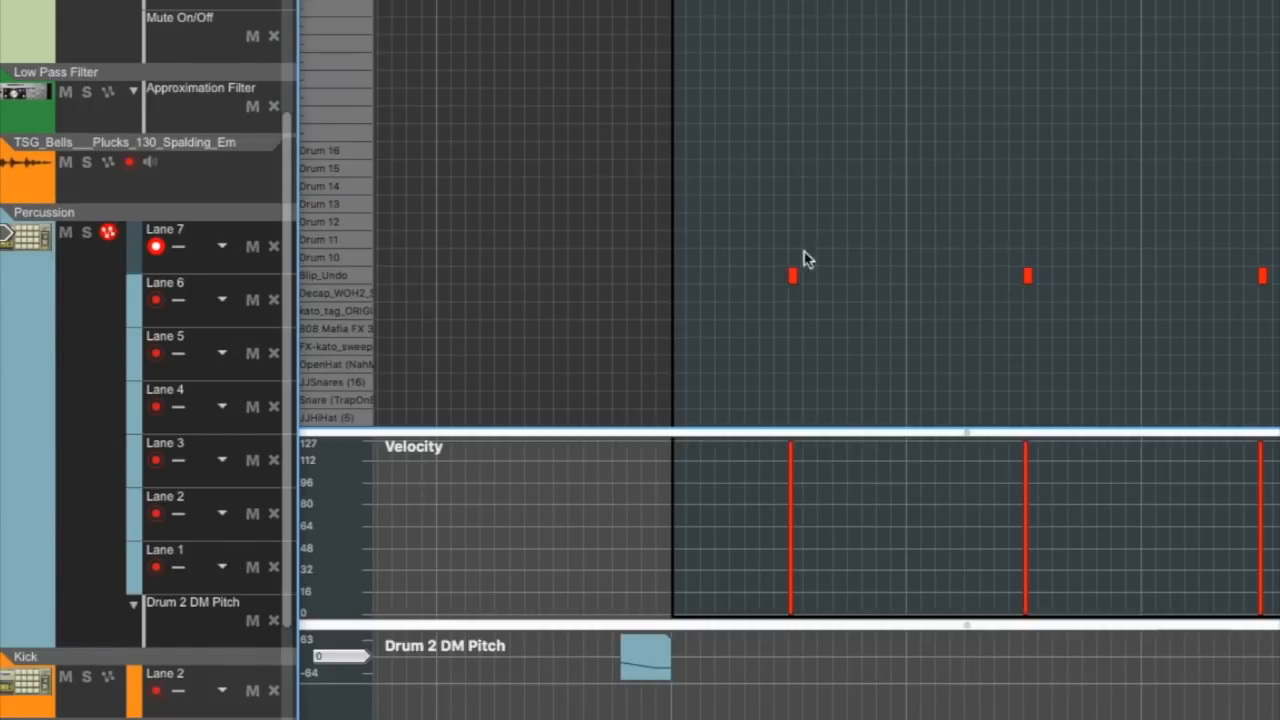
left_click(343, 272)
left_click(928, 340)
scroll(826, 340, "right", 3)
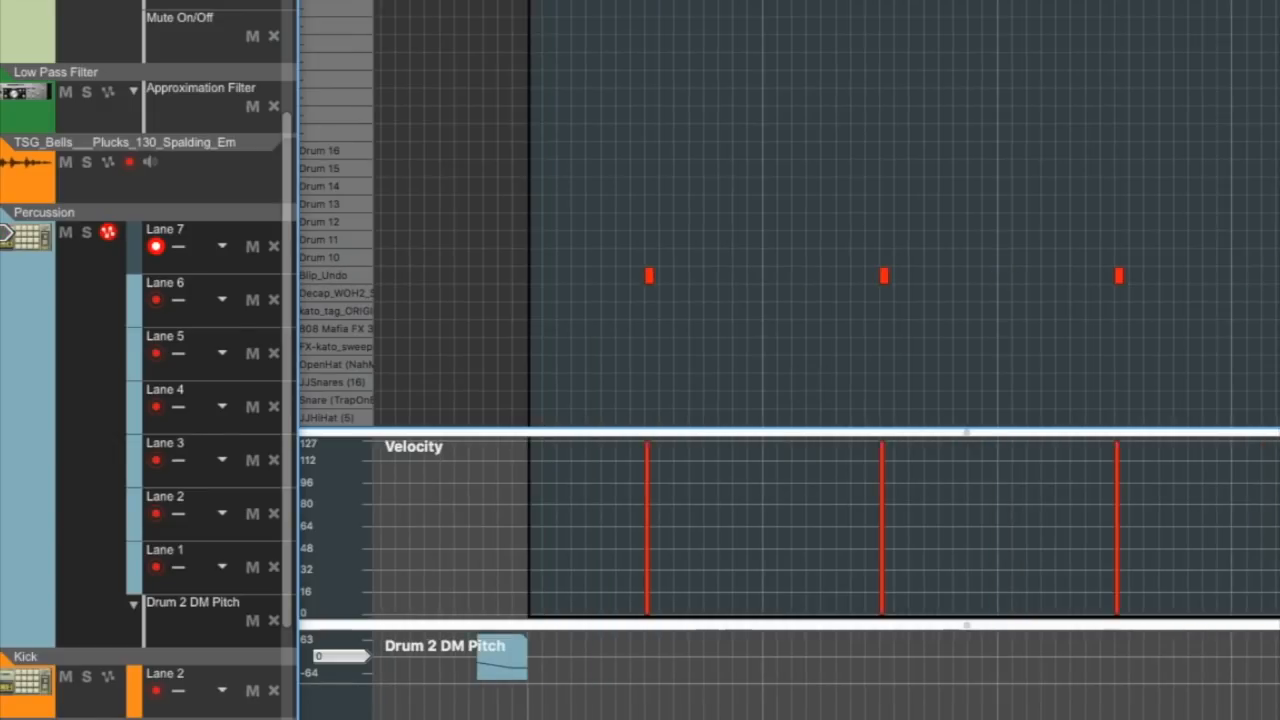
left_click(340, 276)
key("Escape")
left_click(572, 428)
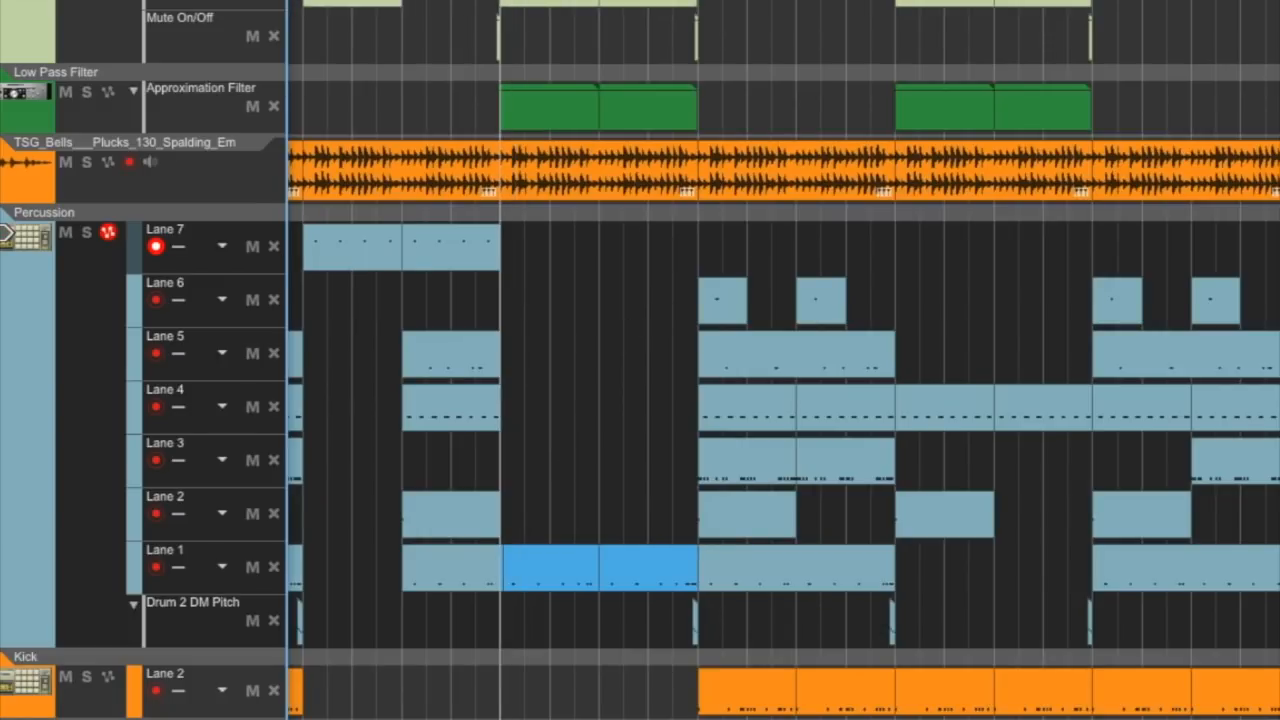
Step: Open the Ambient Bass clip at bar 33 to examine its notes, and return to the arrangement
scroll(628, 560, "down", 5)
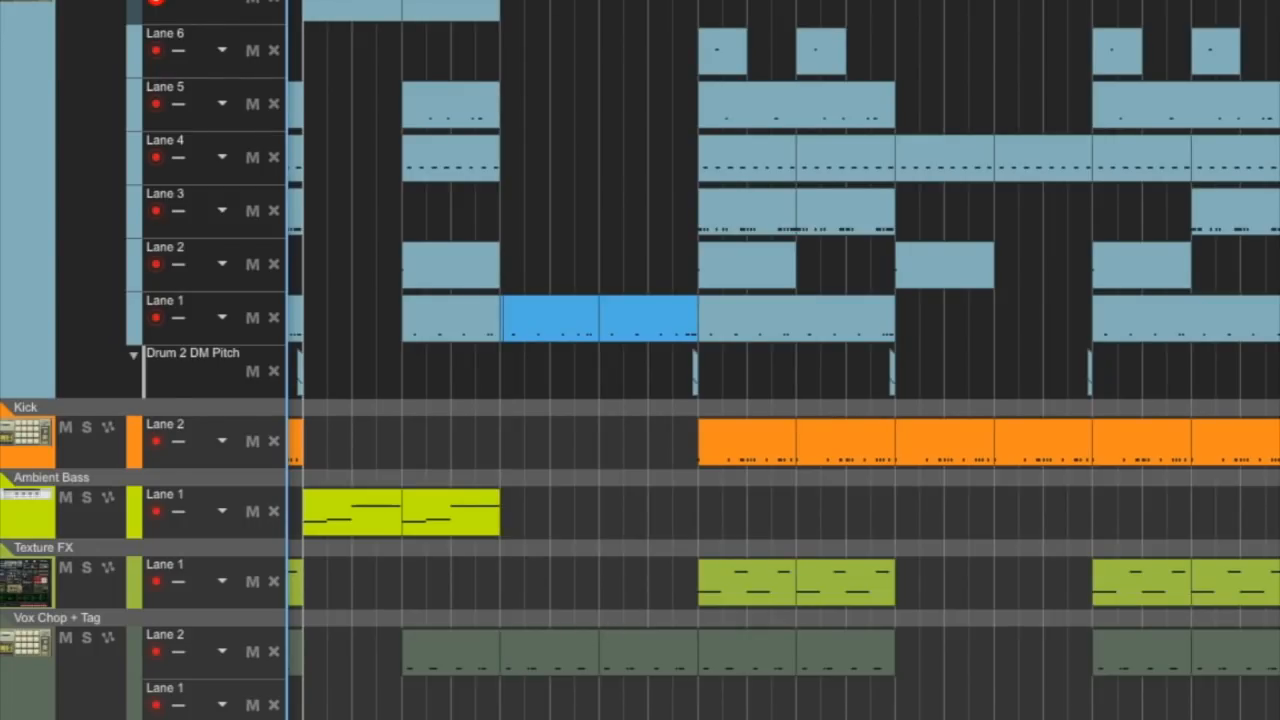
double_click(352, 512)
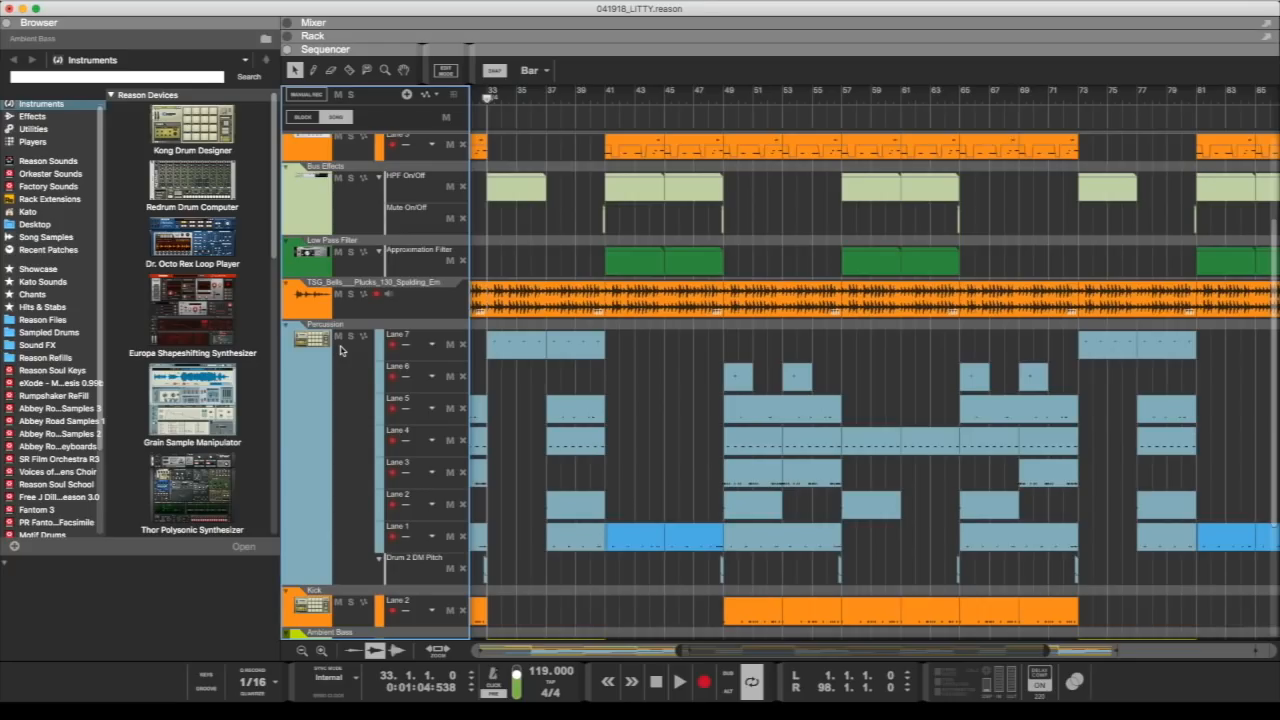
scroll(346, 354, "down", 1)
scroll(346, 354, "up", 1)
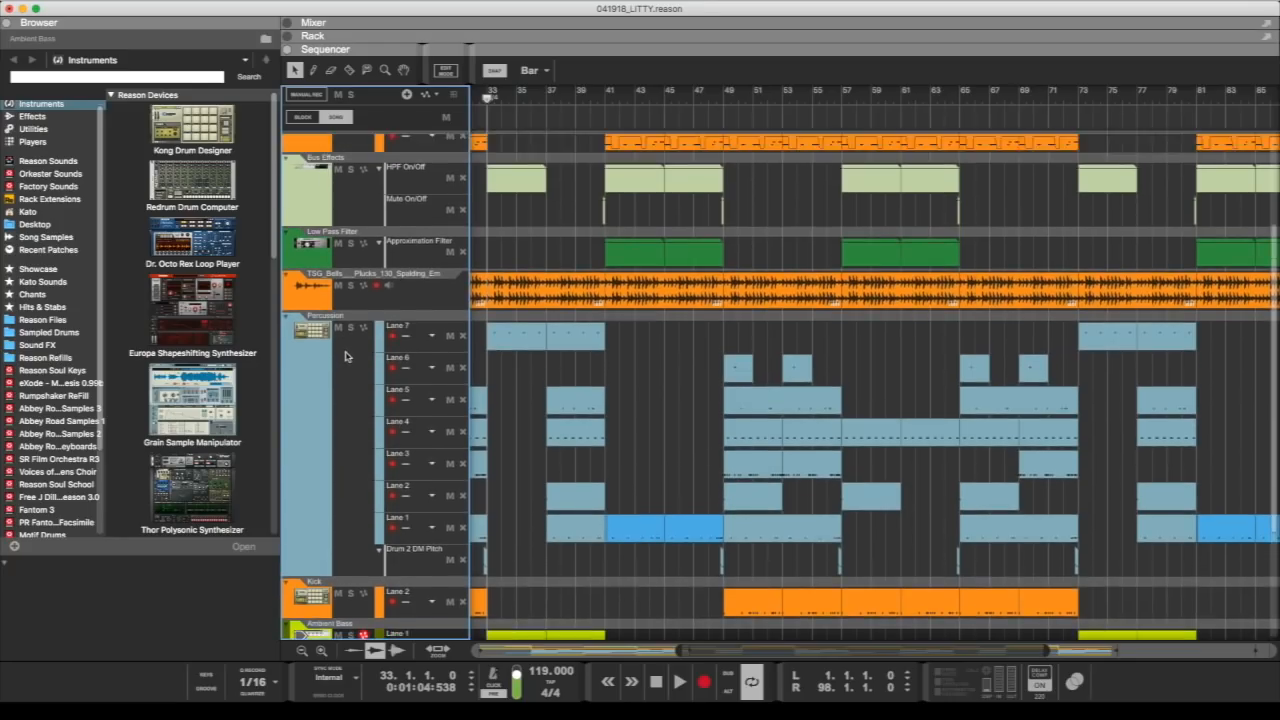
Step: Select the Vox Chop + Tag track and open its Lane 2 clip at bar 5 to show the vocal chop notes
scroll(345, 356, "down", 5)
left_click(349, 572)
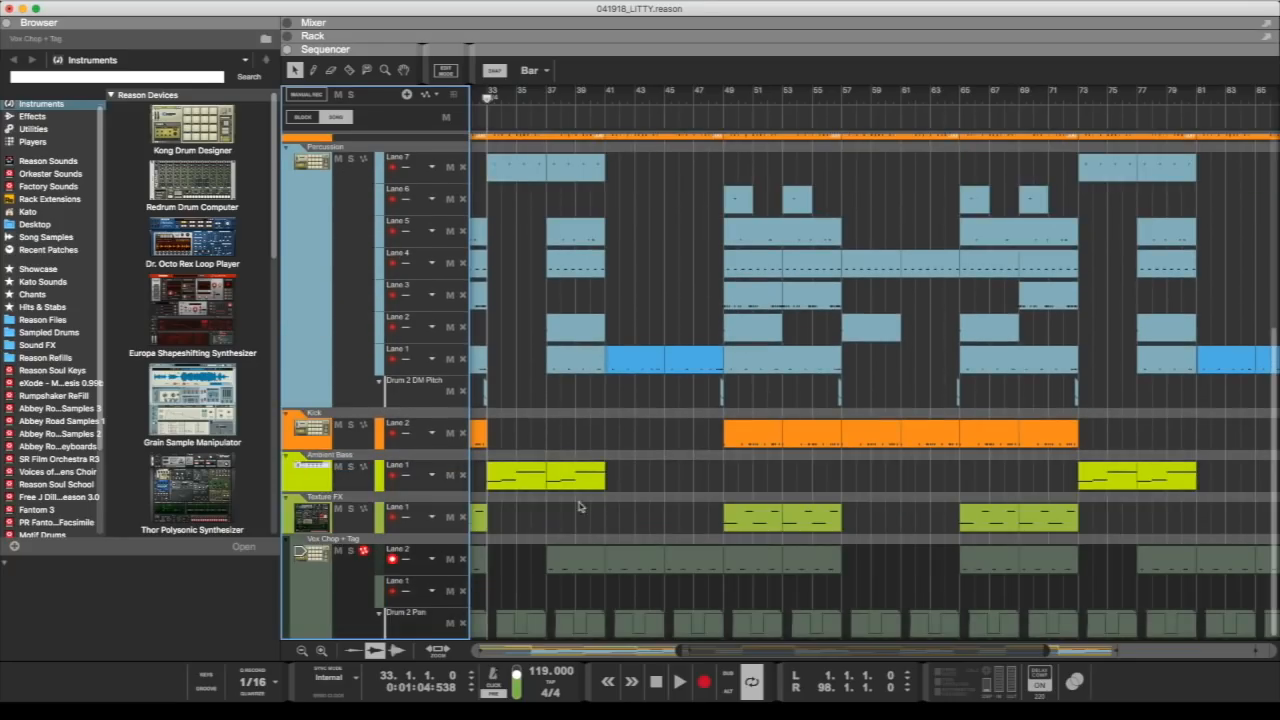
left_click_drag(720, 650, 478, 645)
left_click(505, 97)
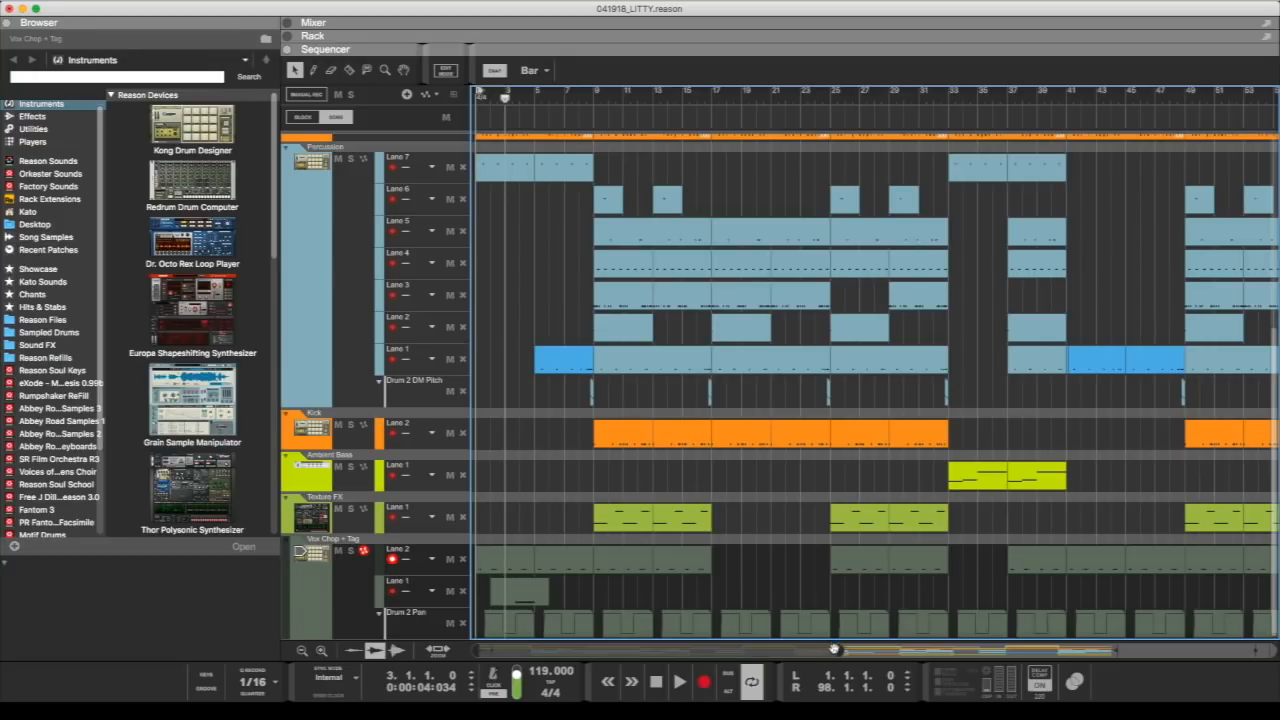
left_click_drag(838, 650, 692, 657)
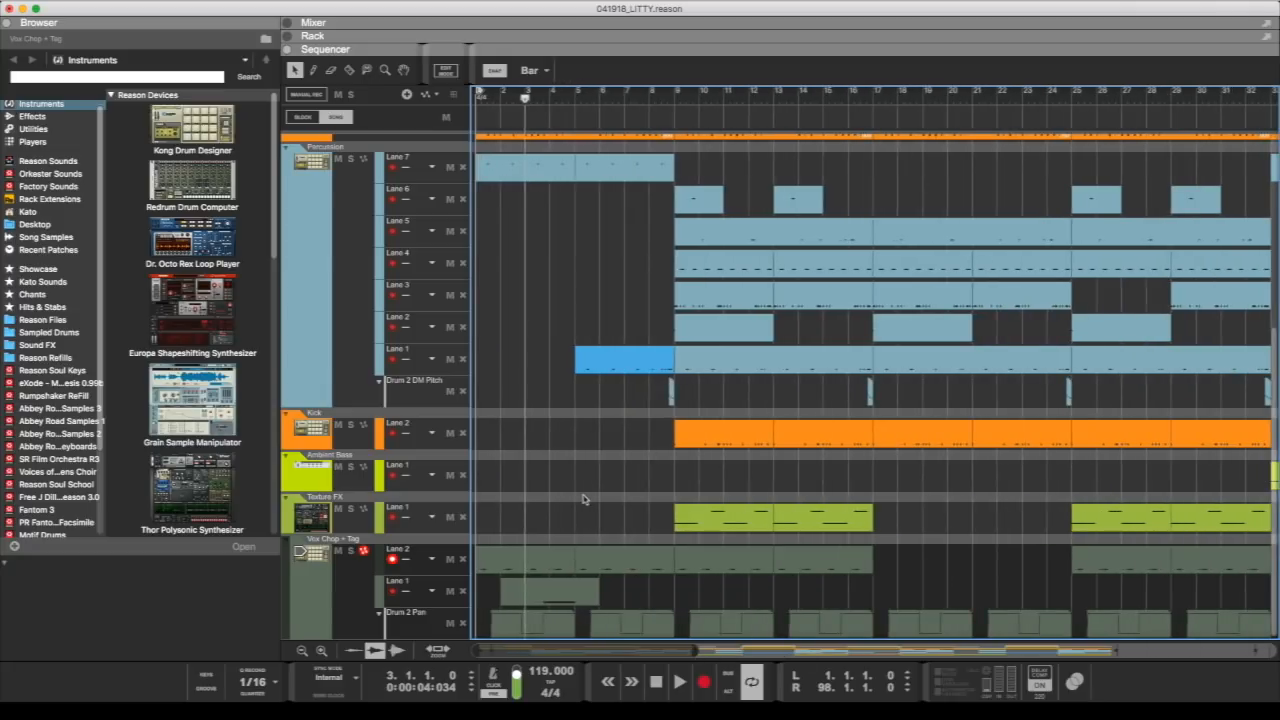
left_click(575, 98)
double_click(638, 562)
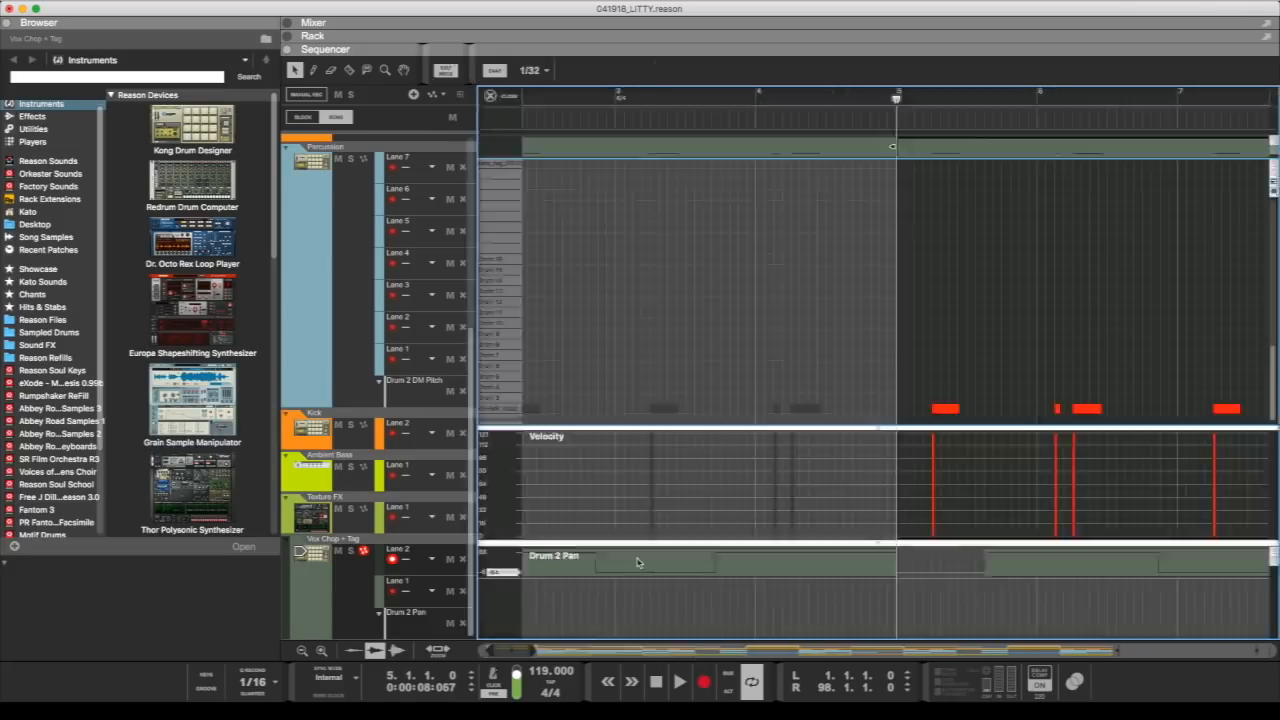
Step: Return to the arrangement, solo the Vox Chop + Tag track, and play it from bar 5
left_click_drag(514, 650, 520, 651)
key("super+e")
key("space")
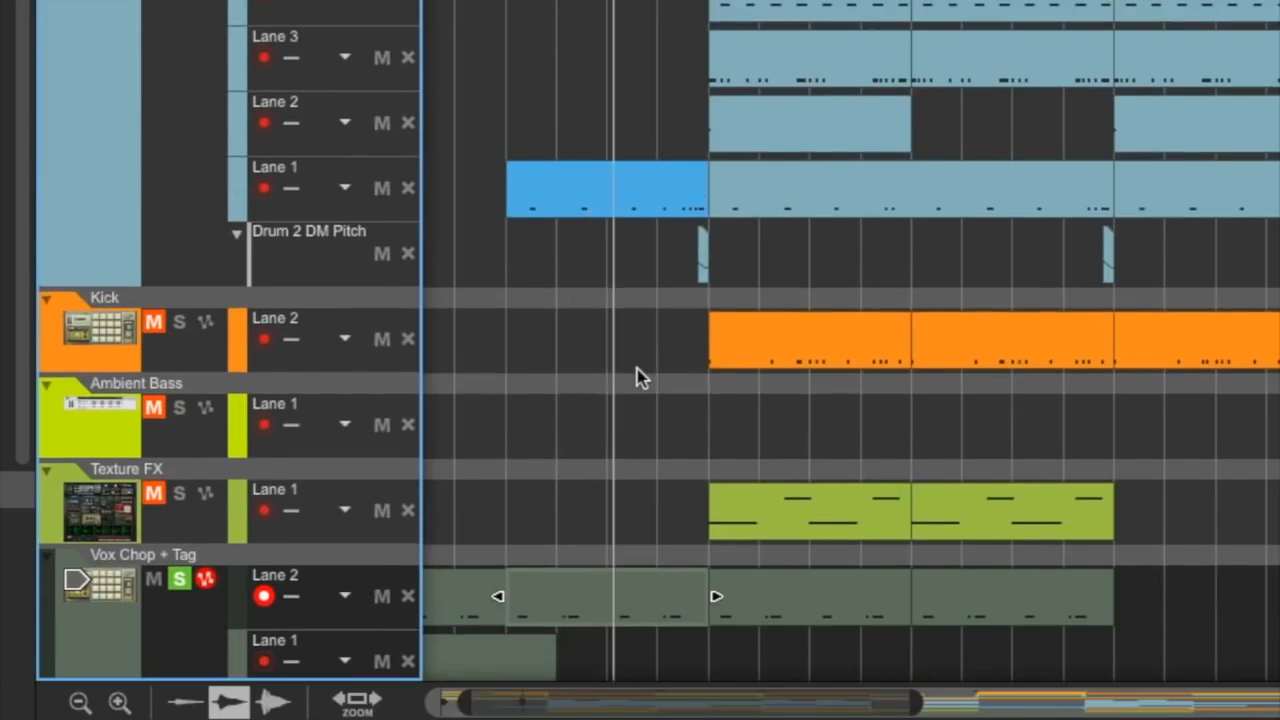
Step: Select the Drum 2 Pan automation clip at bar 9 on the Vox Chop + Tag track to show the panning
scroll(637, 374, "down", 1)
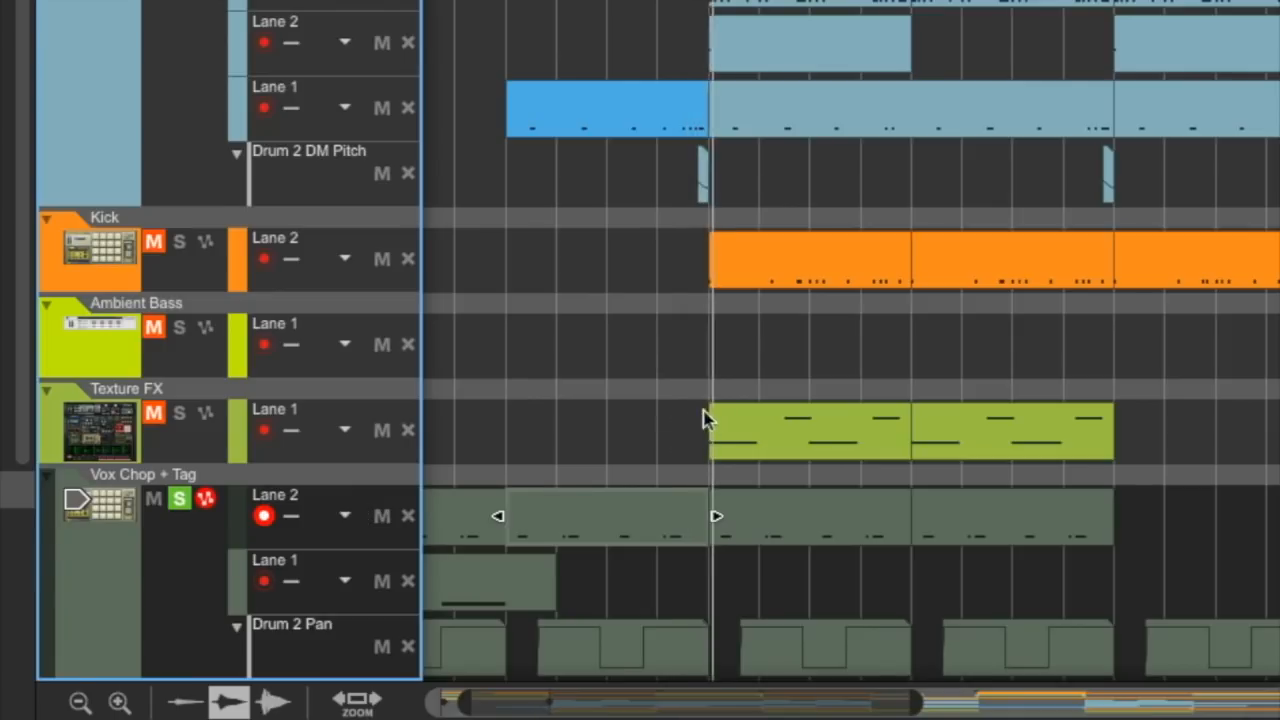
left_click(751, 663)
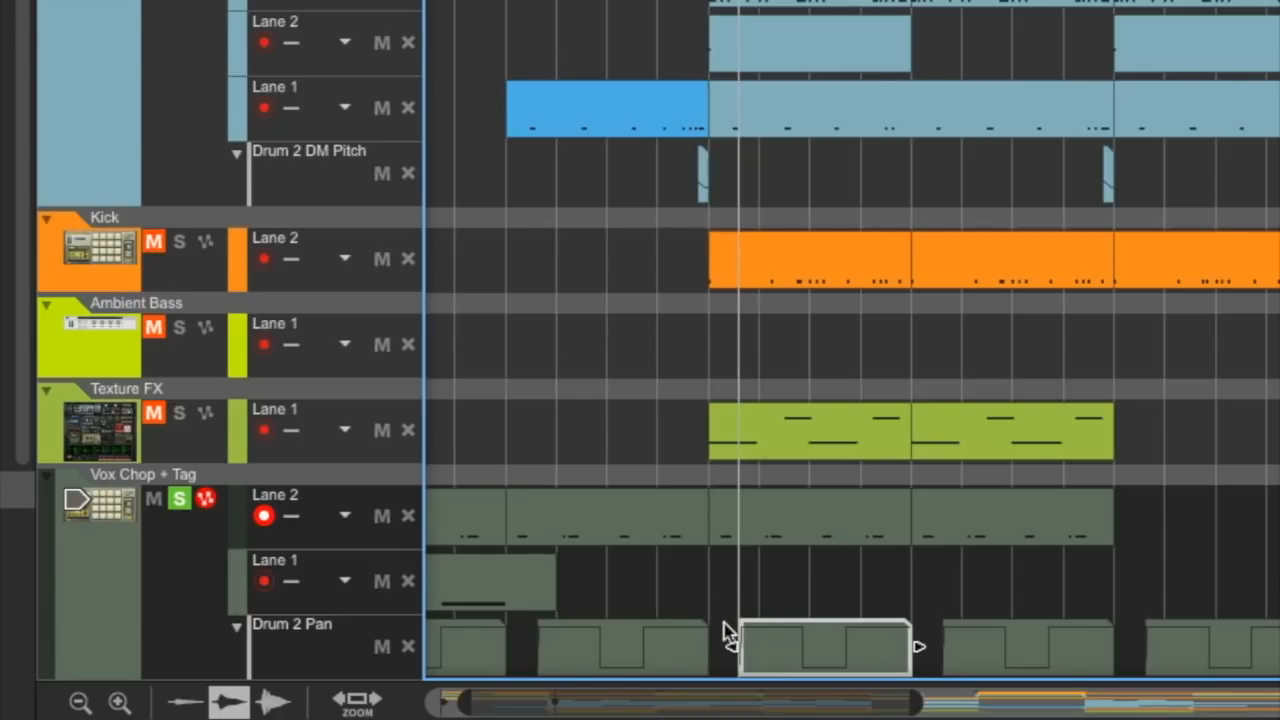
left_click(541, 383)
Step: Turn off solo on the Vox Chop + Tag track and clear the mutes on the other tracks
left_click(131, 574)
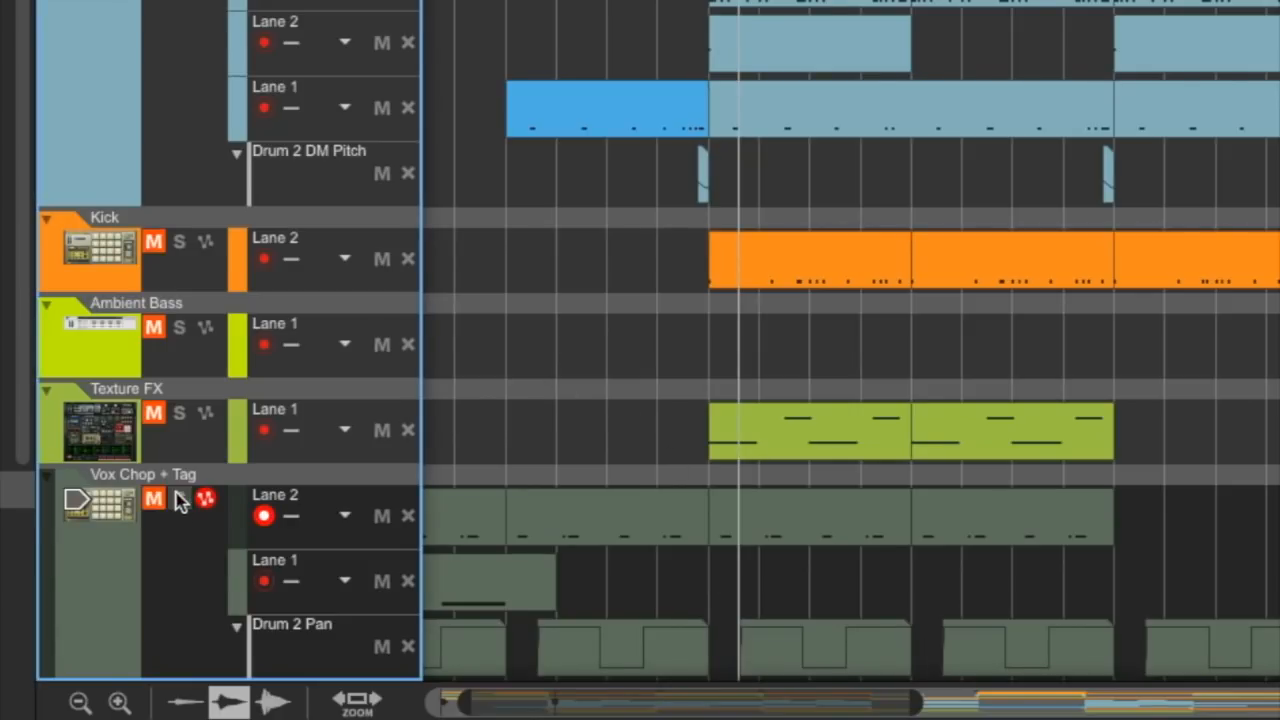
scroll(170, 528, "up", 5)
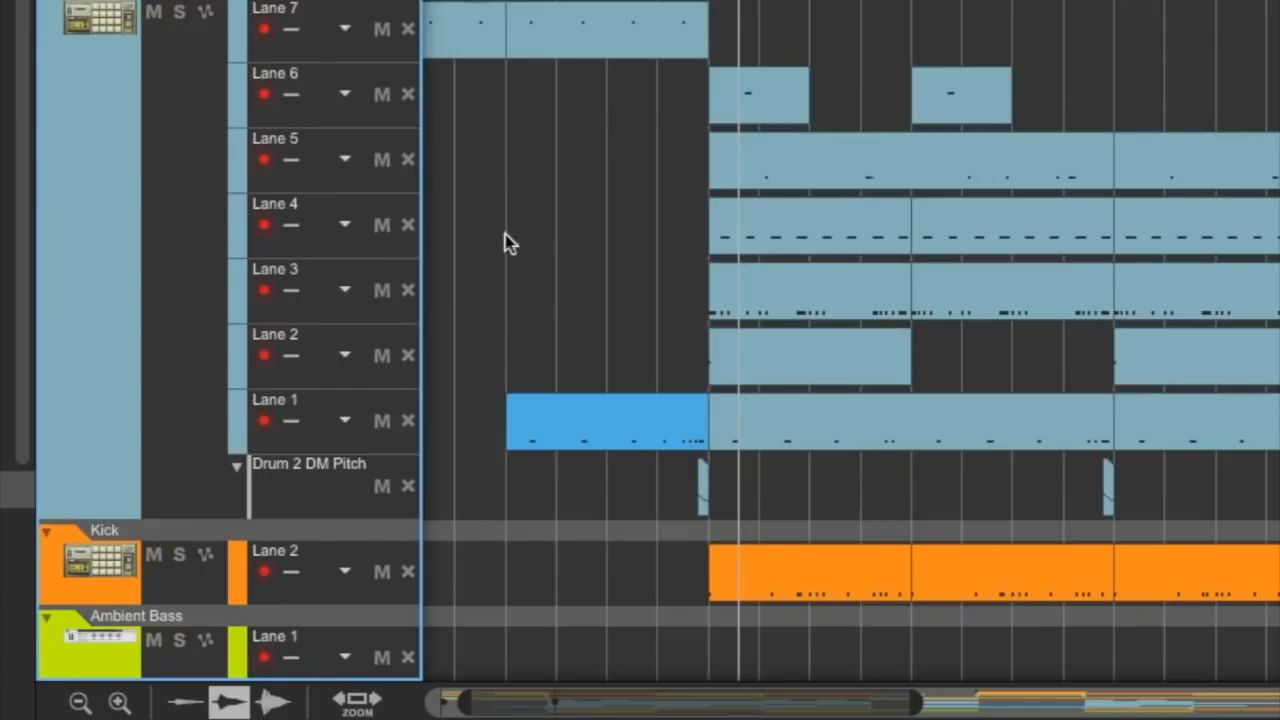
scroll(626, 374, "up", 5)
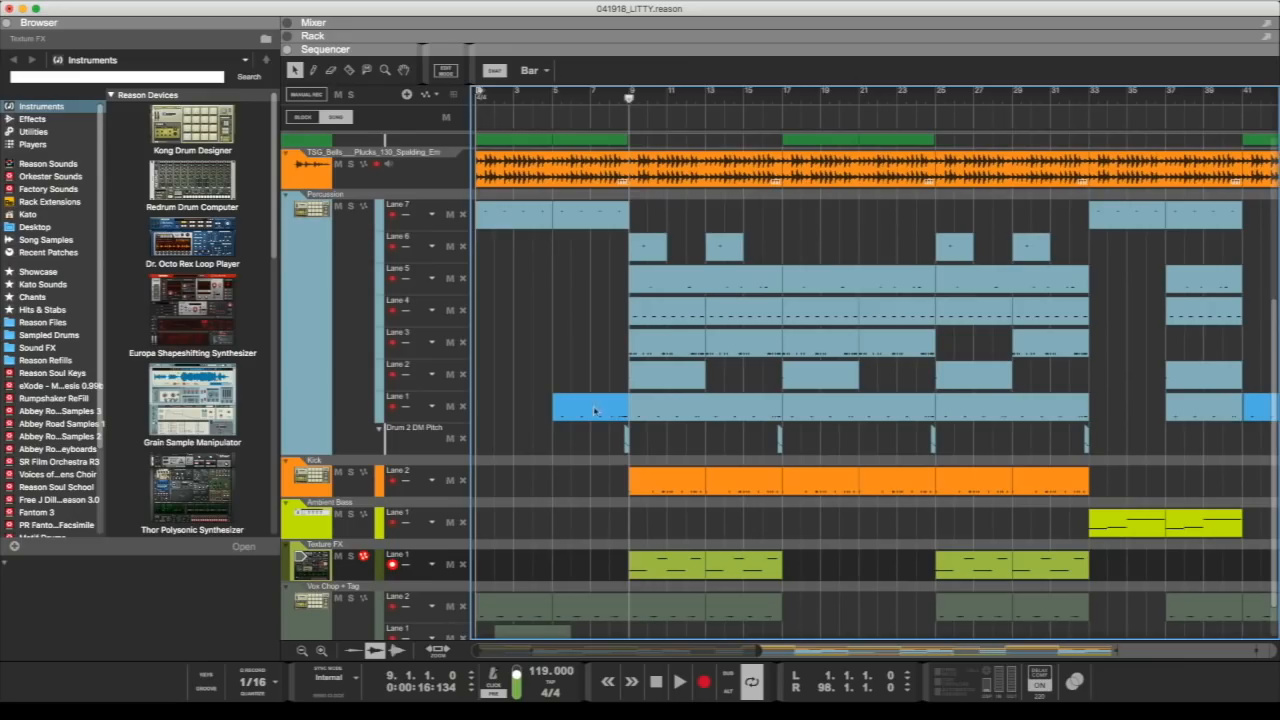
Step: Open the Texture FX clip at bar 9 to examine its notes, and play it
scroll(583, 517, "down", 2)
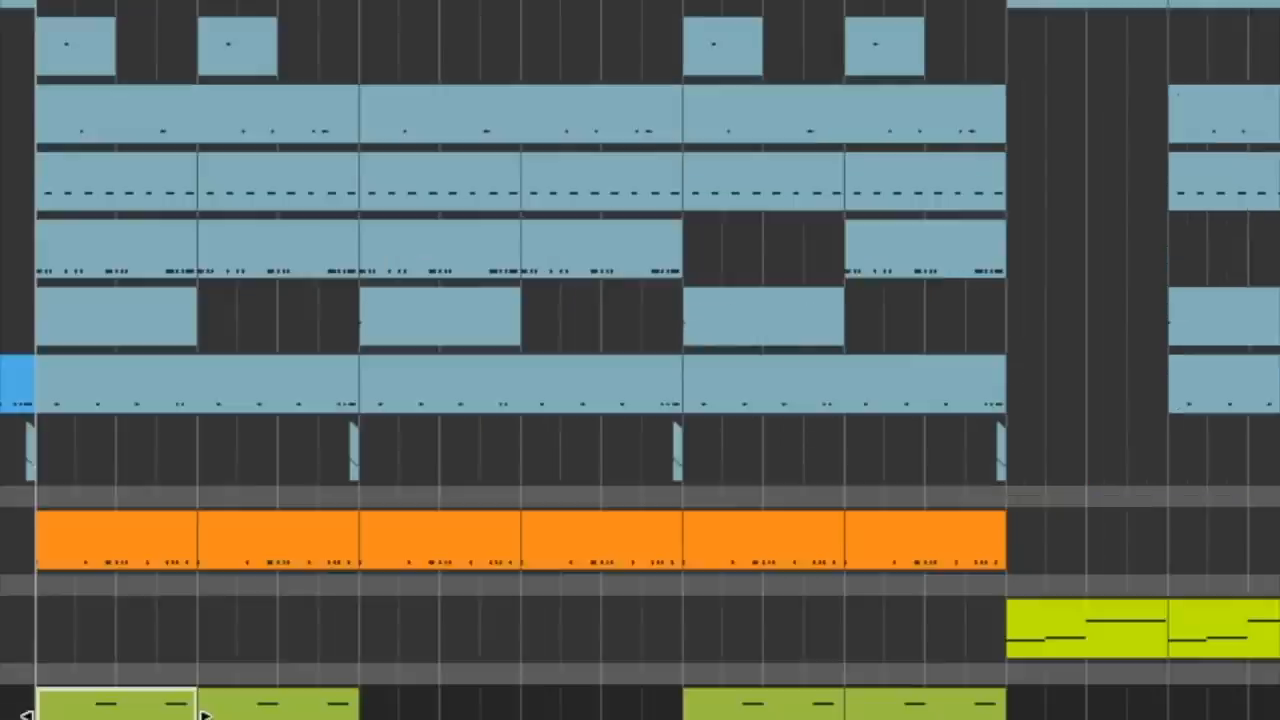
double_click(655, 527)
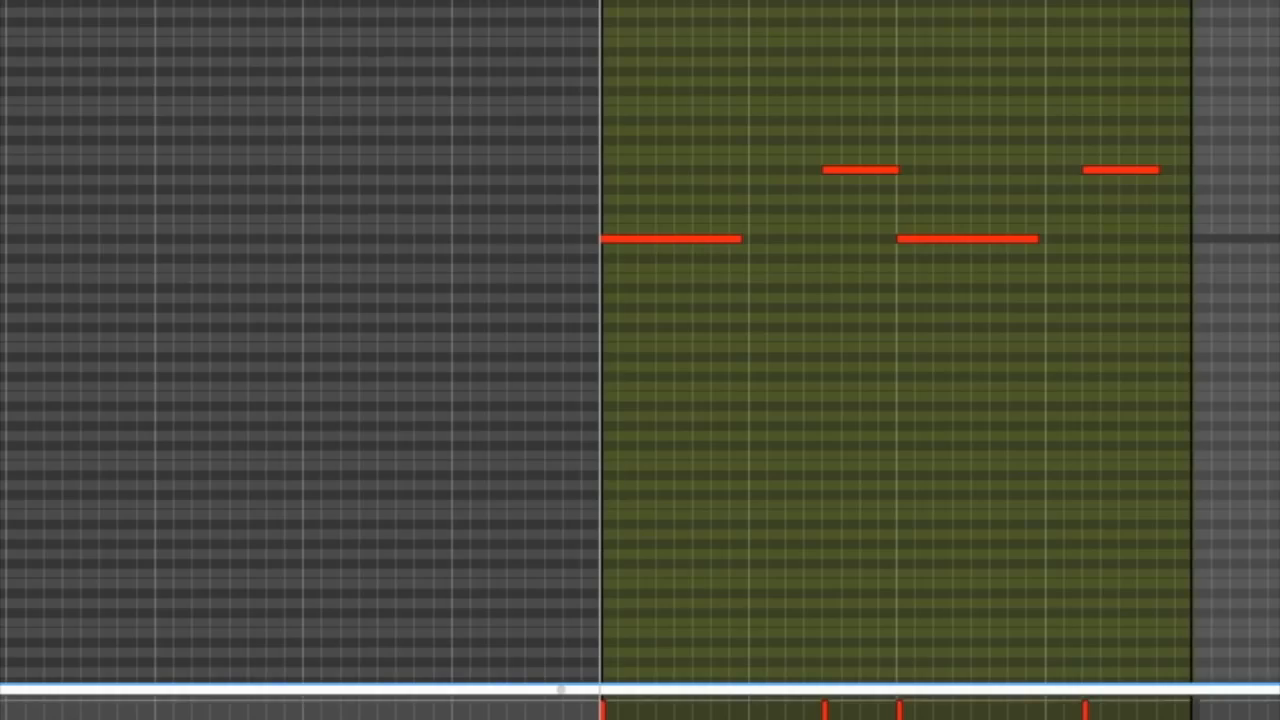
scroll(640, 342, "right", 5)
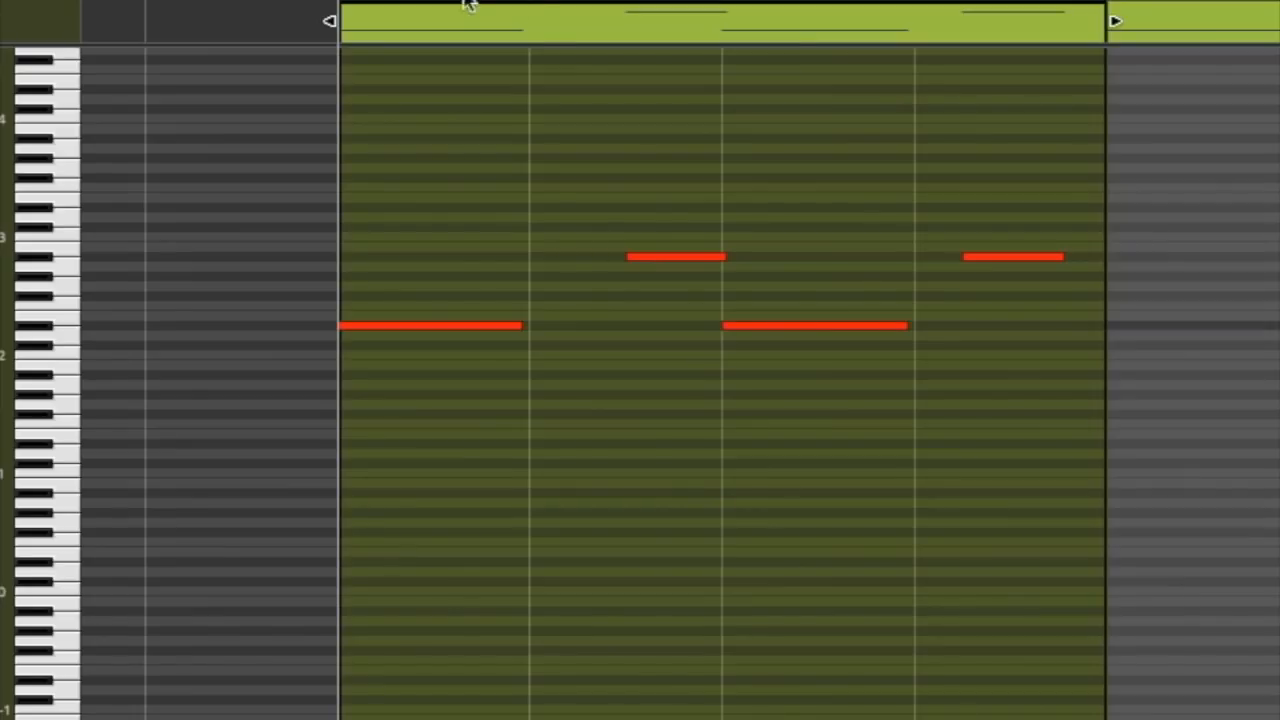
key("space")
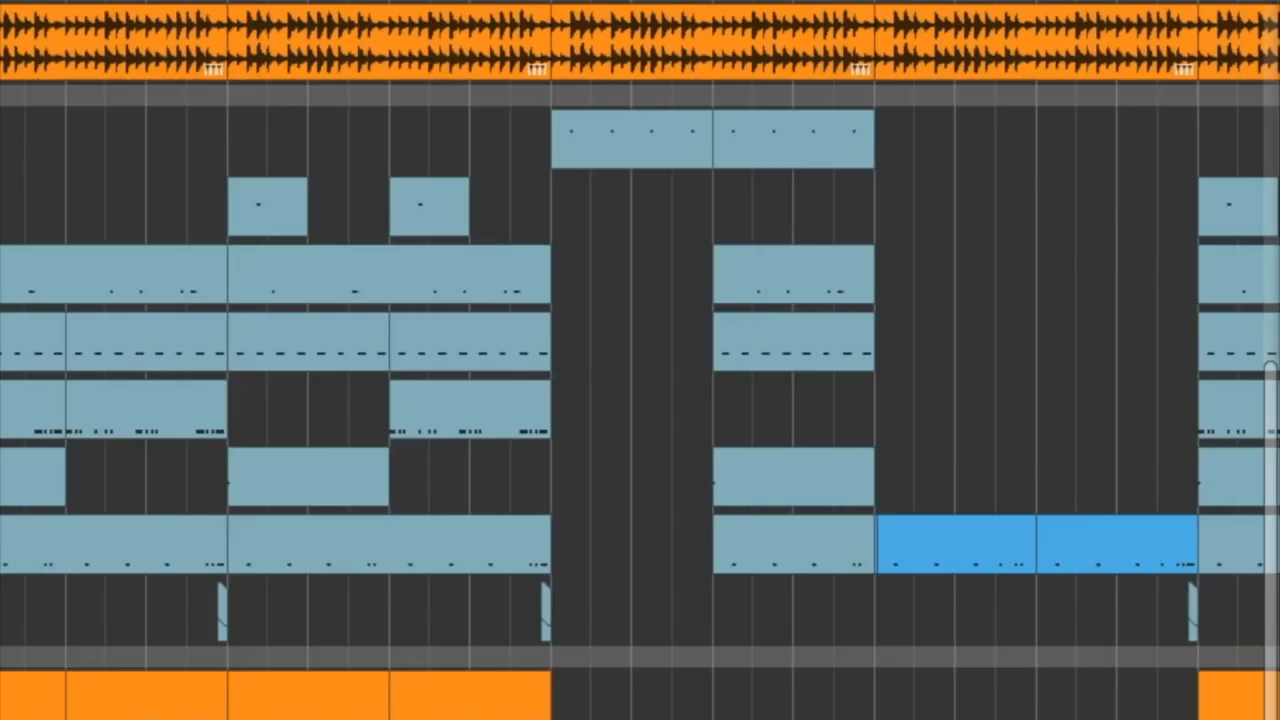
Step: Move the playback position to bar 17 and look over the arrangement from bar 11 to bar 40
scroll(640, 360, "left", 3)
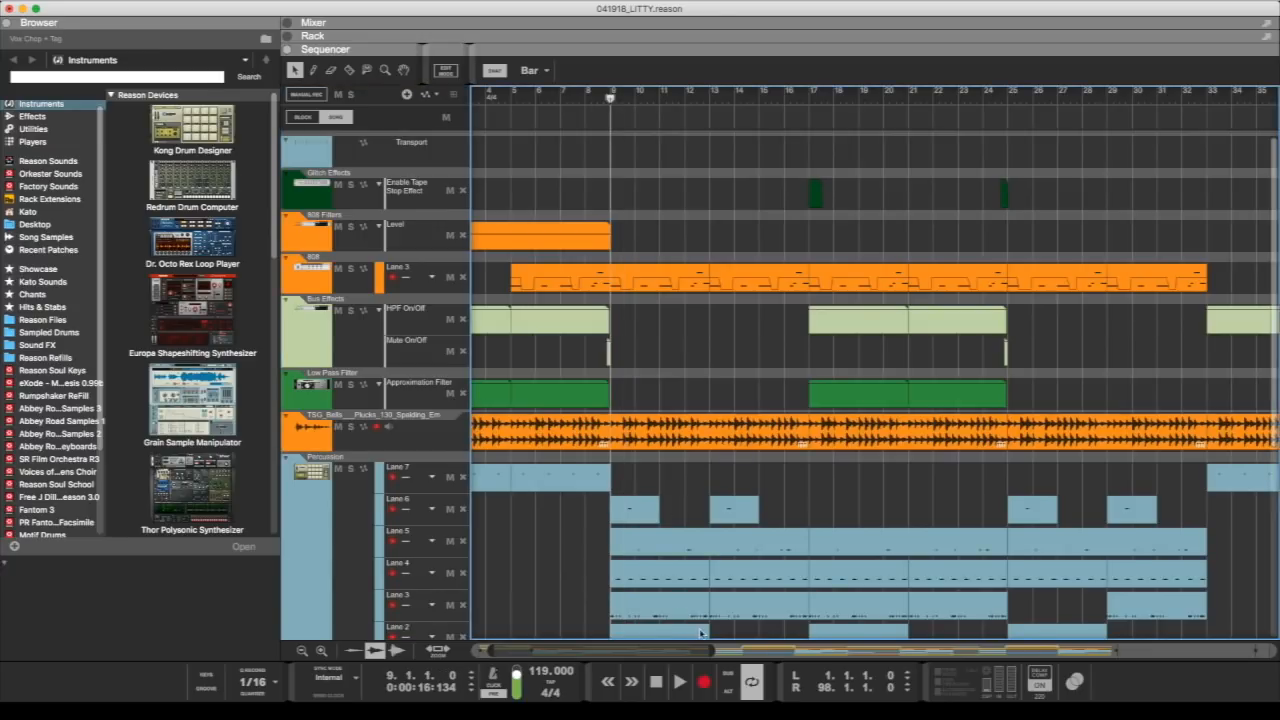
mouse_move(717, 648)
left_mouse_down()
mouse_move(732, 649)
mouse_move(717, 649)
left_mouse_up()
left_click_drag(610, 651, 590, 651)
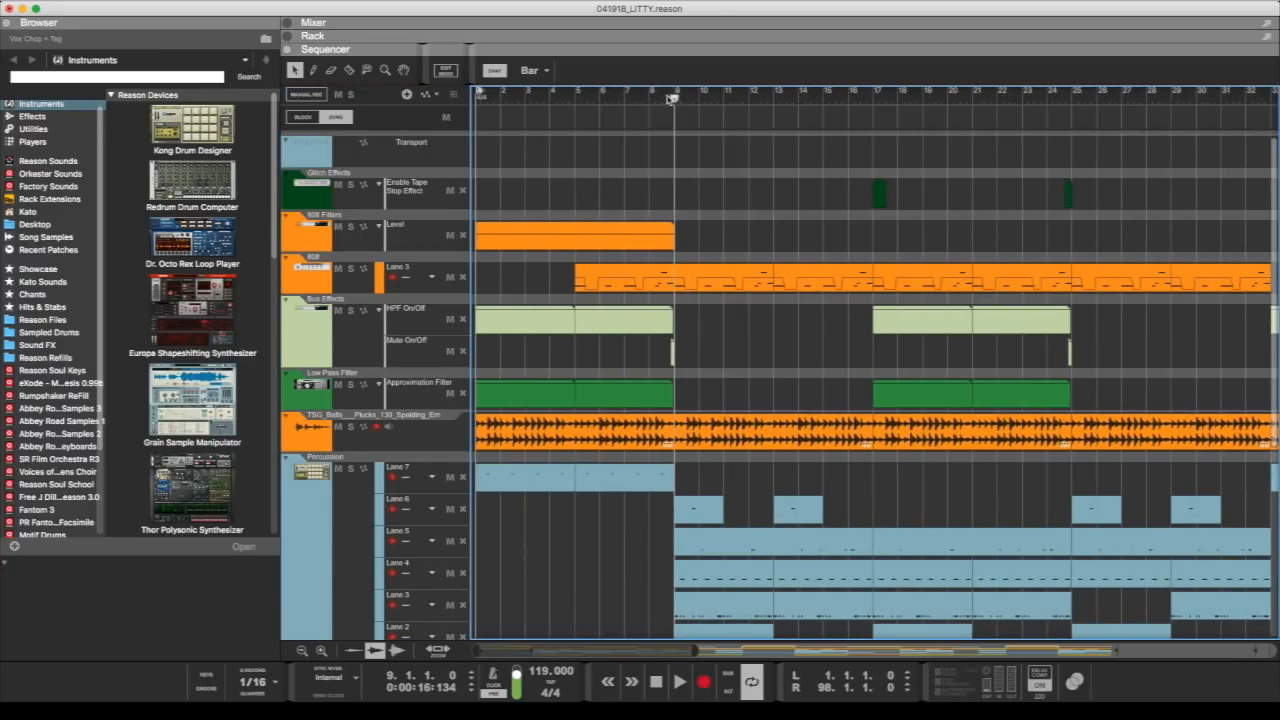
left_click_drag(682, 98, 884, 122)
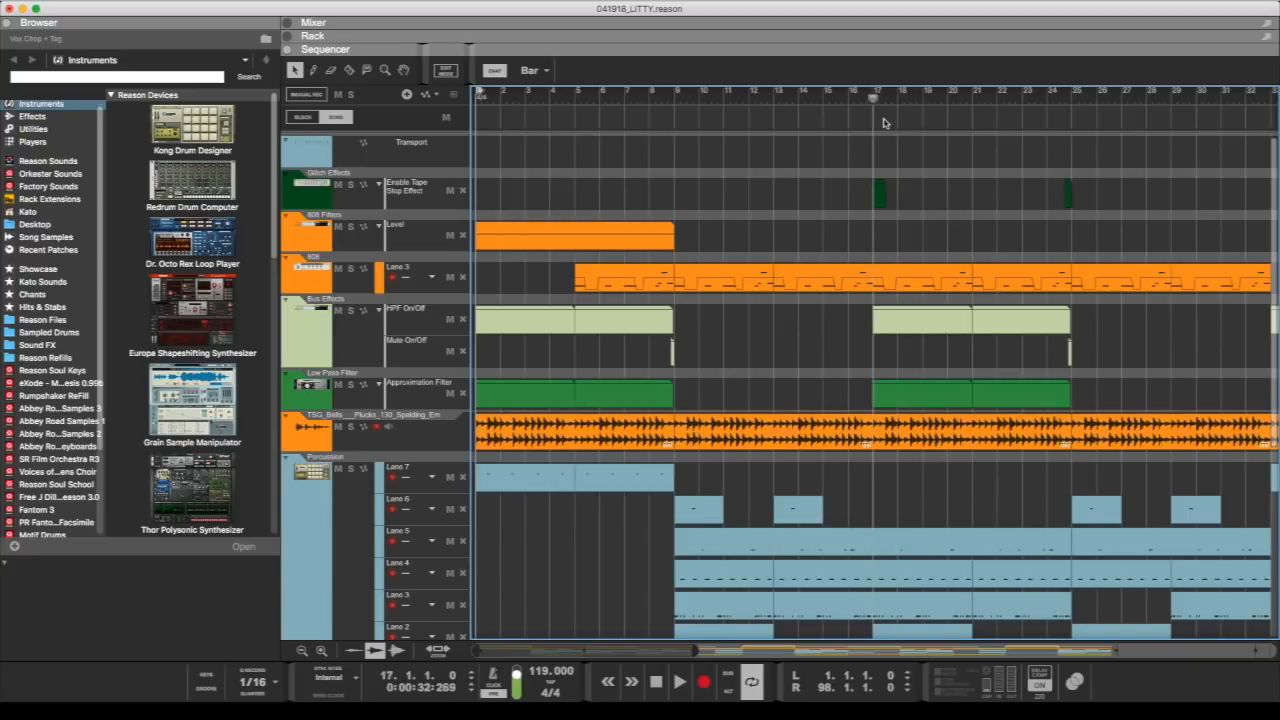
left_click_drag(644, 648, 714, 650)
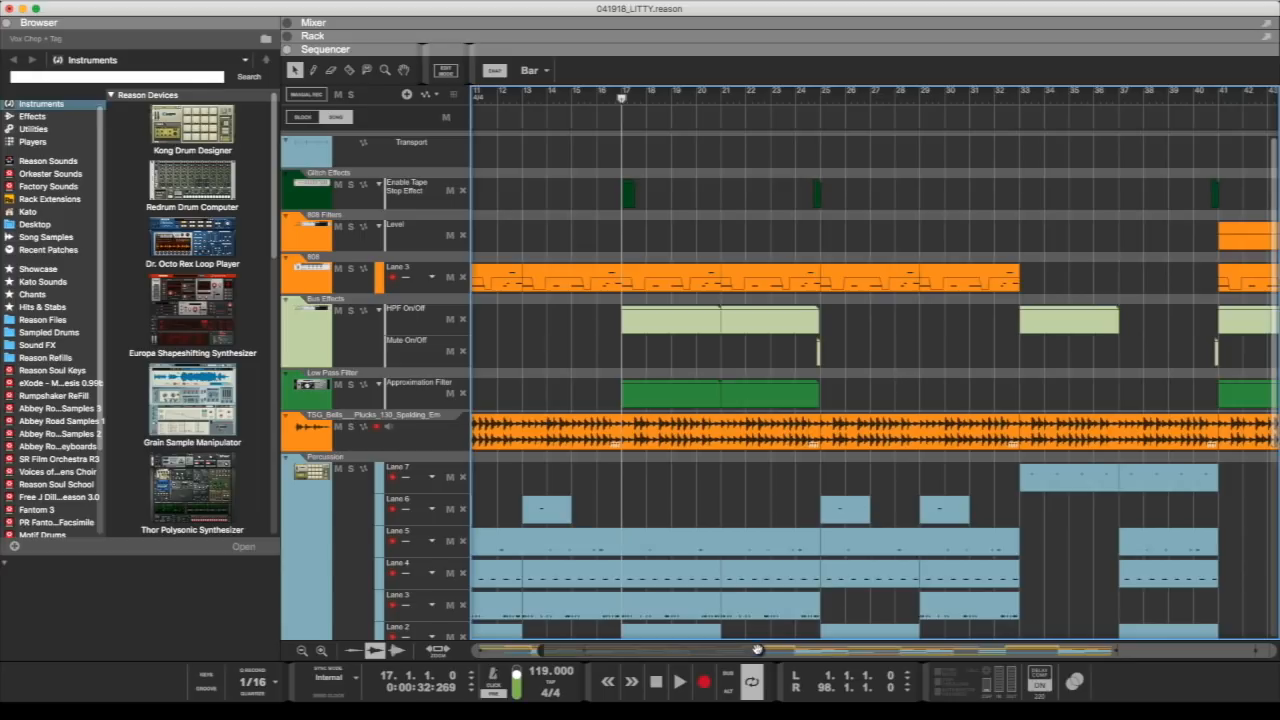
left_click_drag(762, 651, 743, 651)
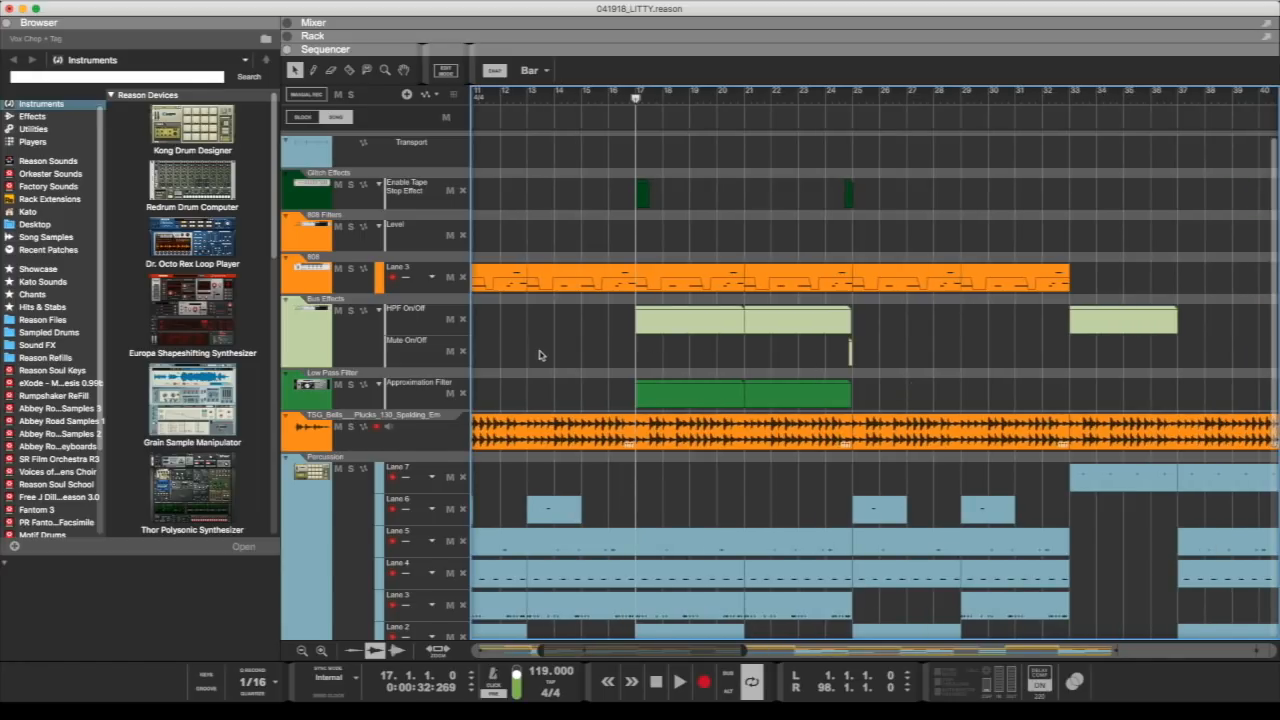
Step: Select the Bus Effects and Glitch Effects tracks in turn, and display the Glitch device in the rack
left_click(355, 332)
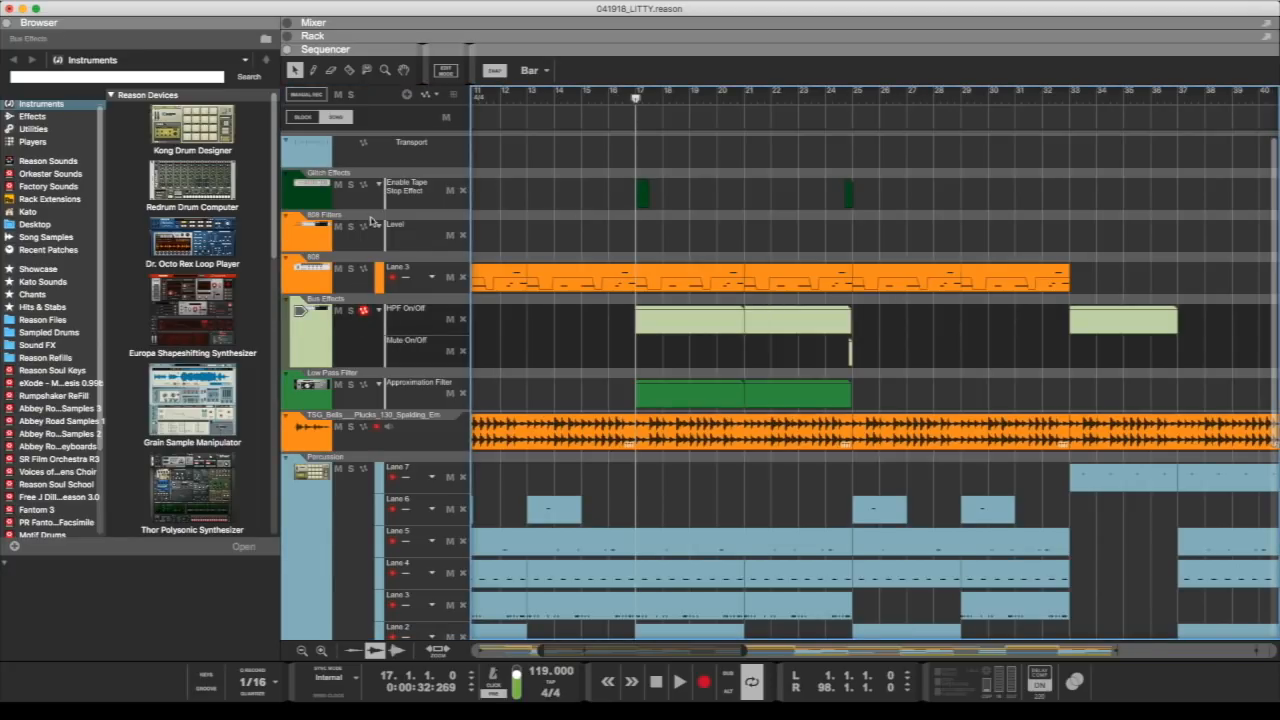
left_click(342, 207)
left_click_drag(698, 648, 620, 648)
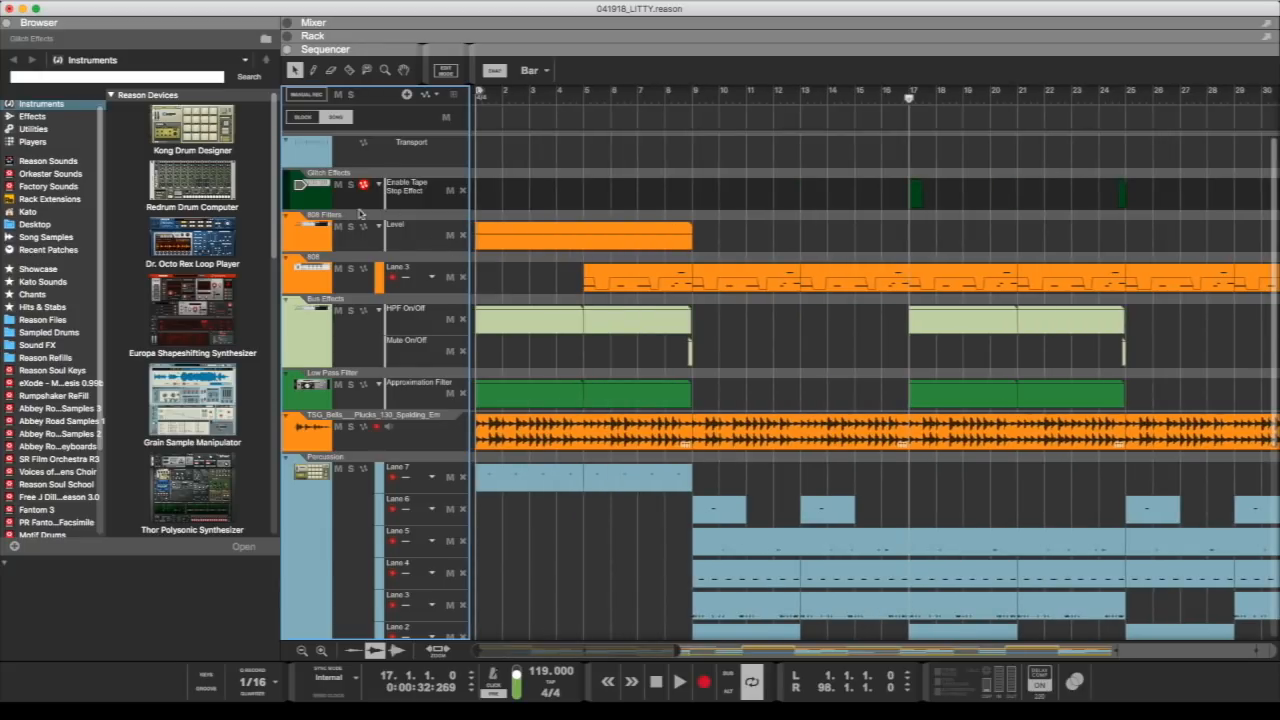
left_click(288, 23)
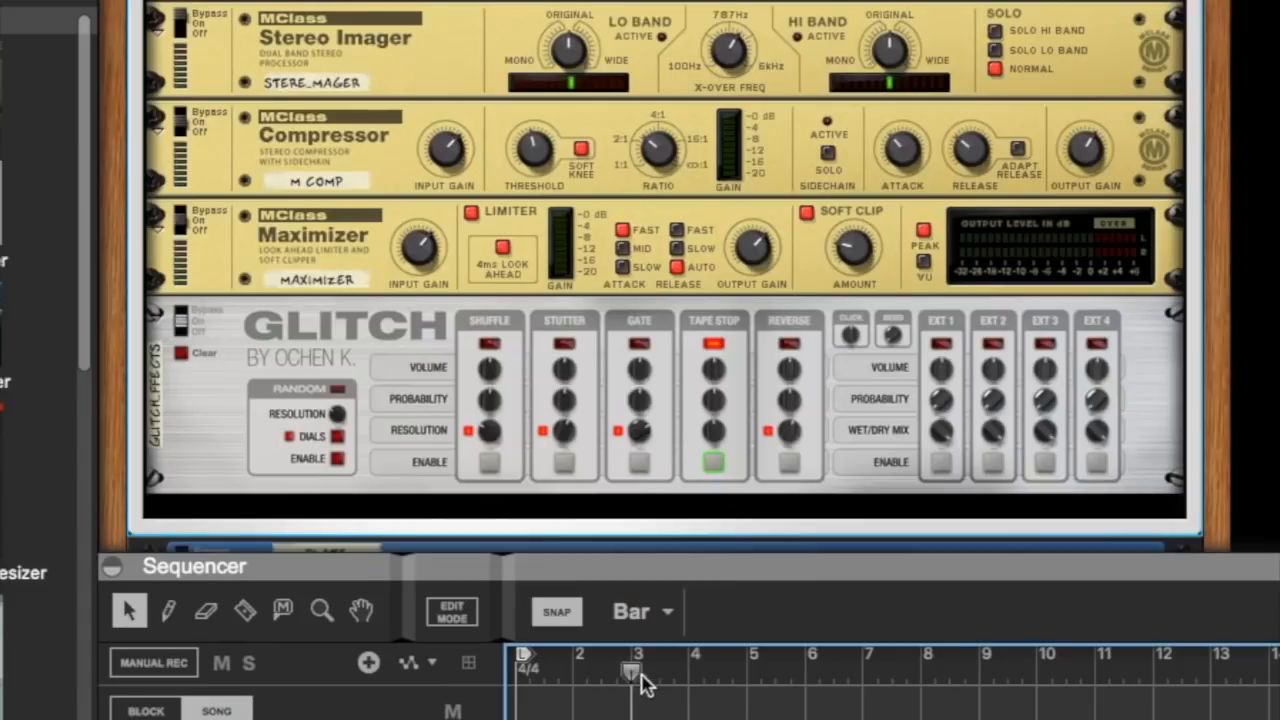
Step: Move the playback position to bar 1 and examine the Glitch device among the Master Section's insert effects
left_click_drag(632, 672, 518, 670)
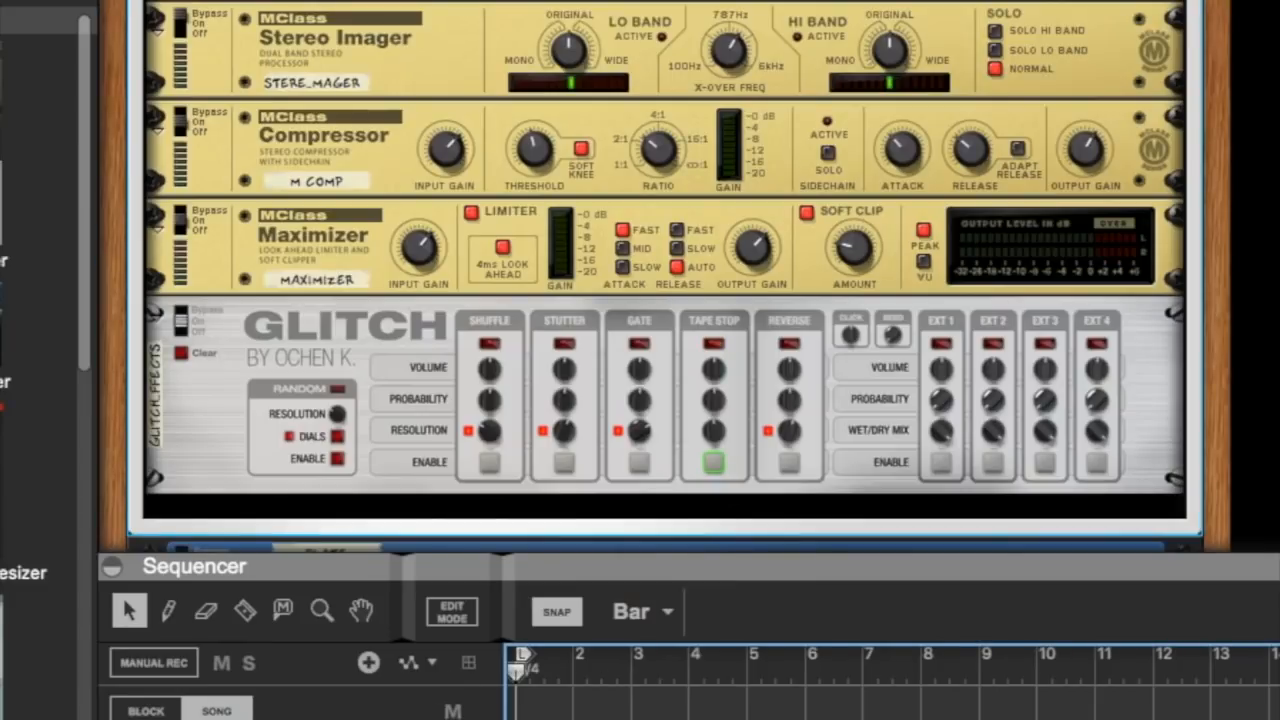
left_click(305, 323)
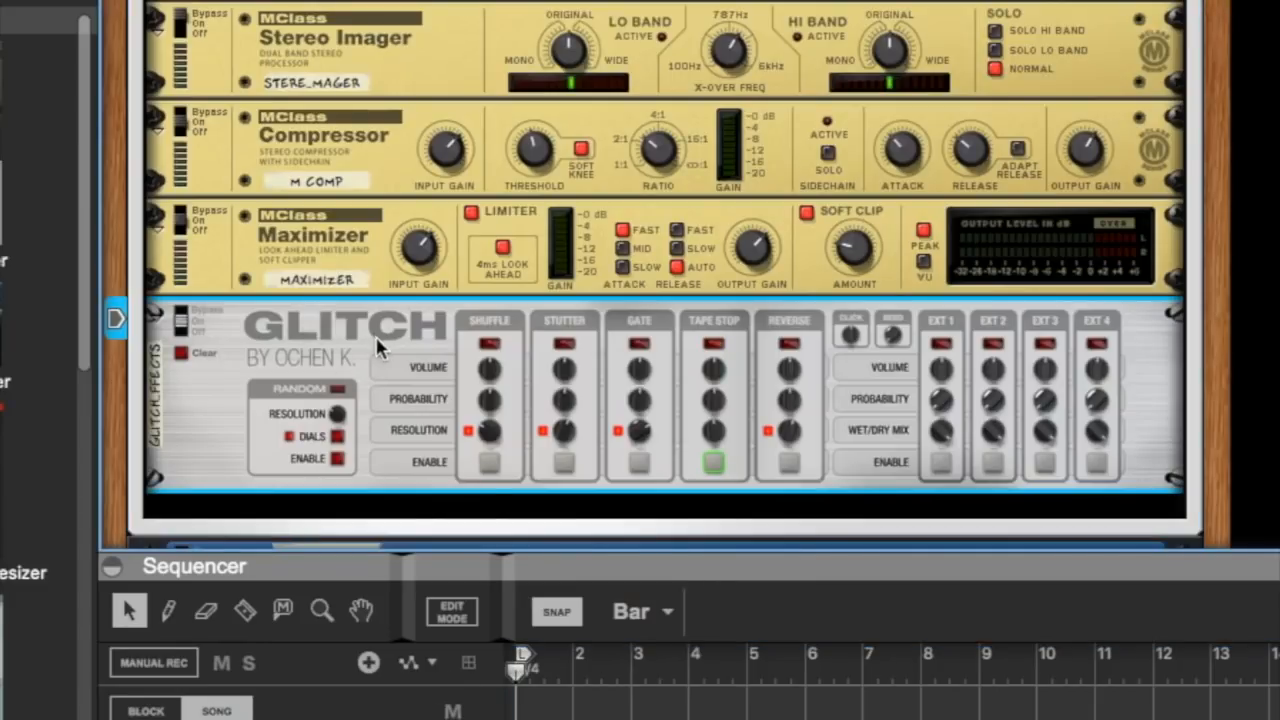
left_click(308, 505)
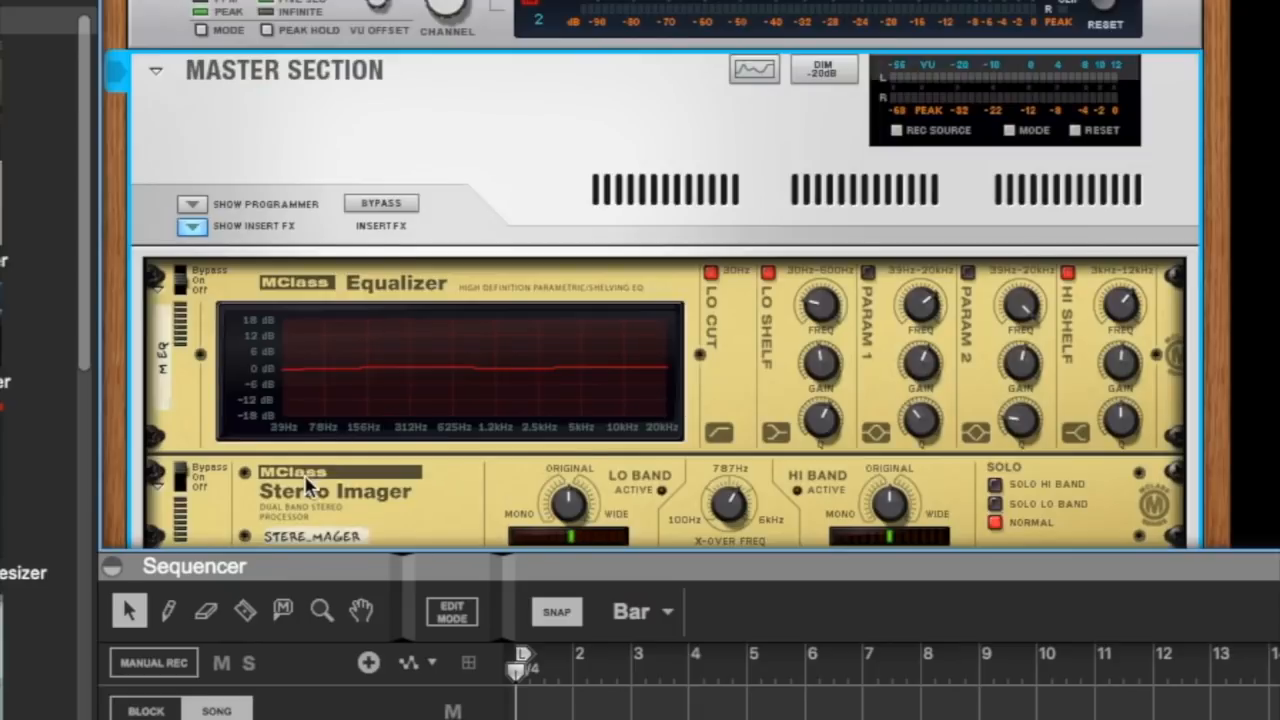
scroll(305, 482, "down", 5)
left_click(240, 415)
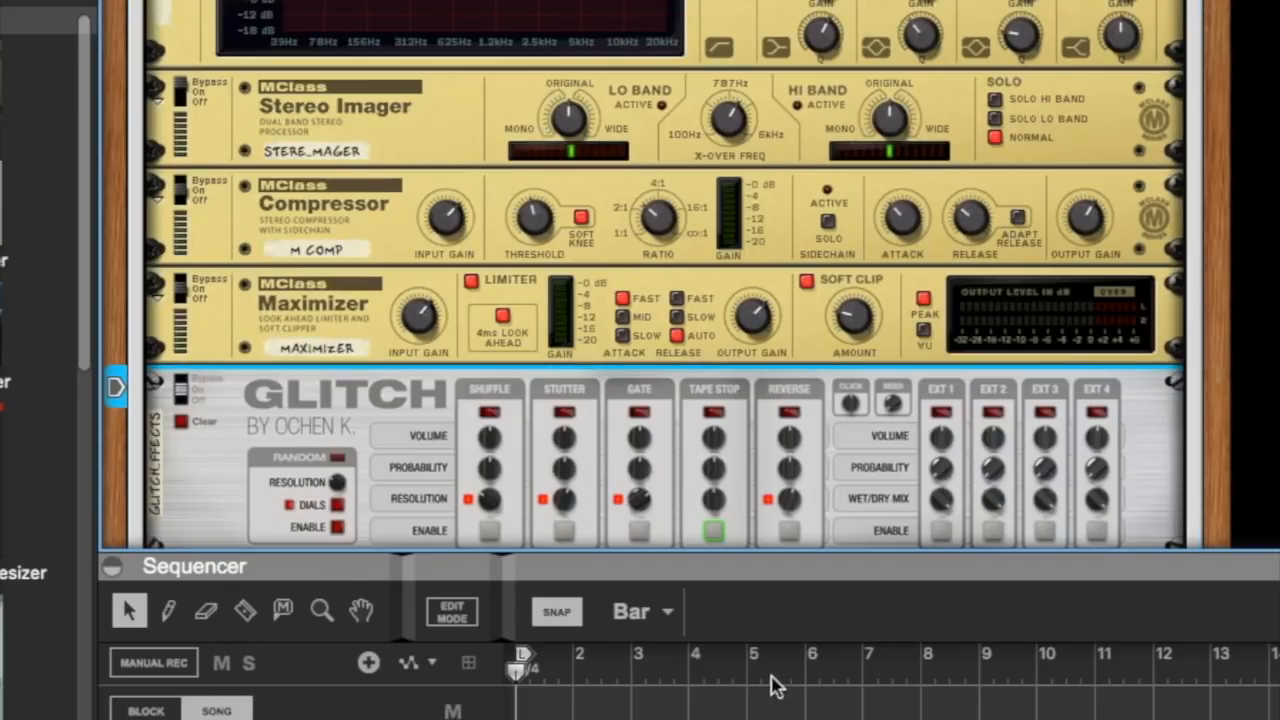
Step: Play the beat through the tape stop automation at bar 17, and set the playback position back to bar 17
key("space")
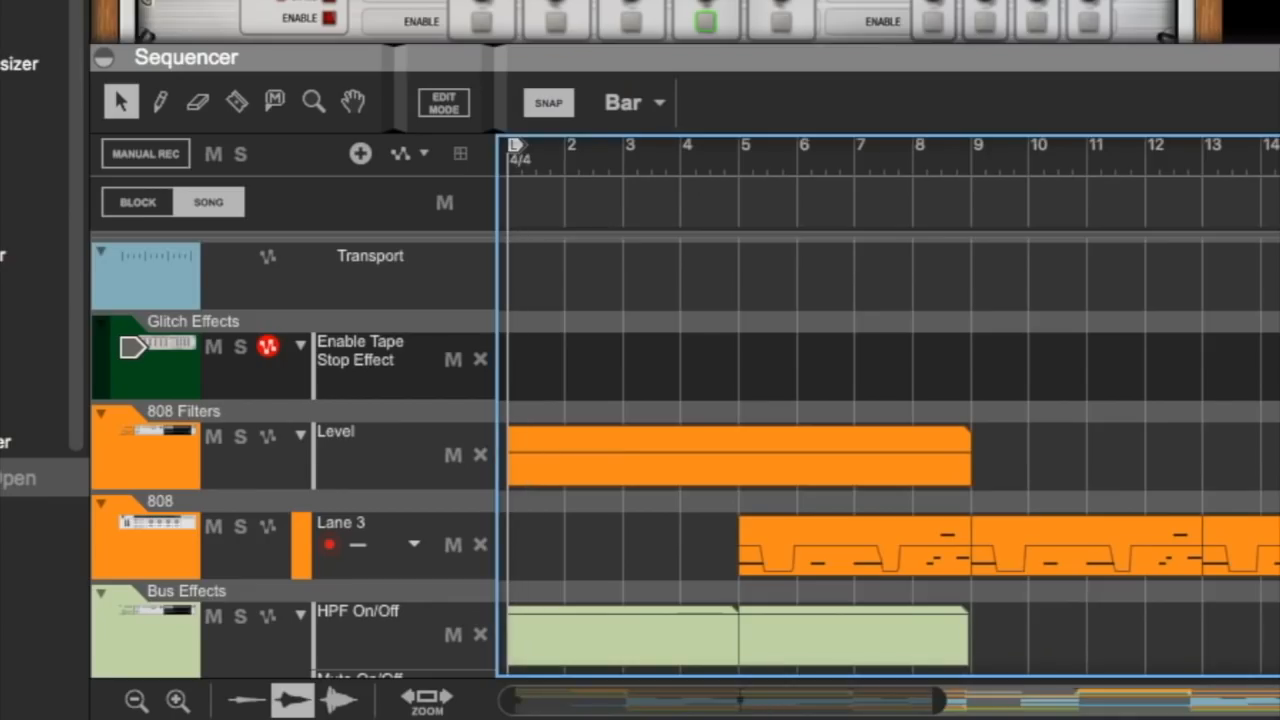
left_click_drag(893, 697, 1000, 697)
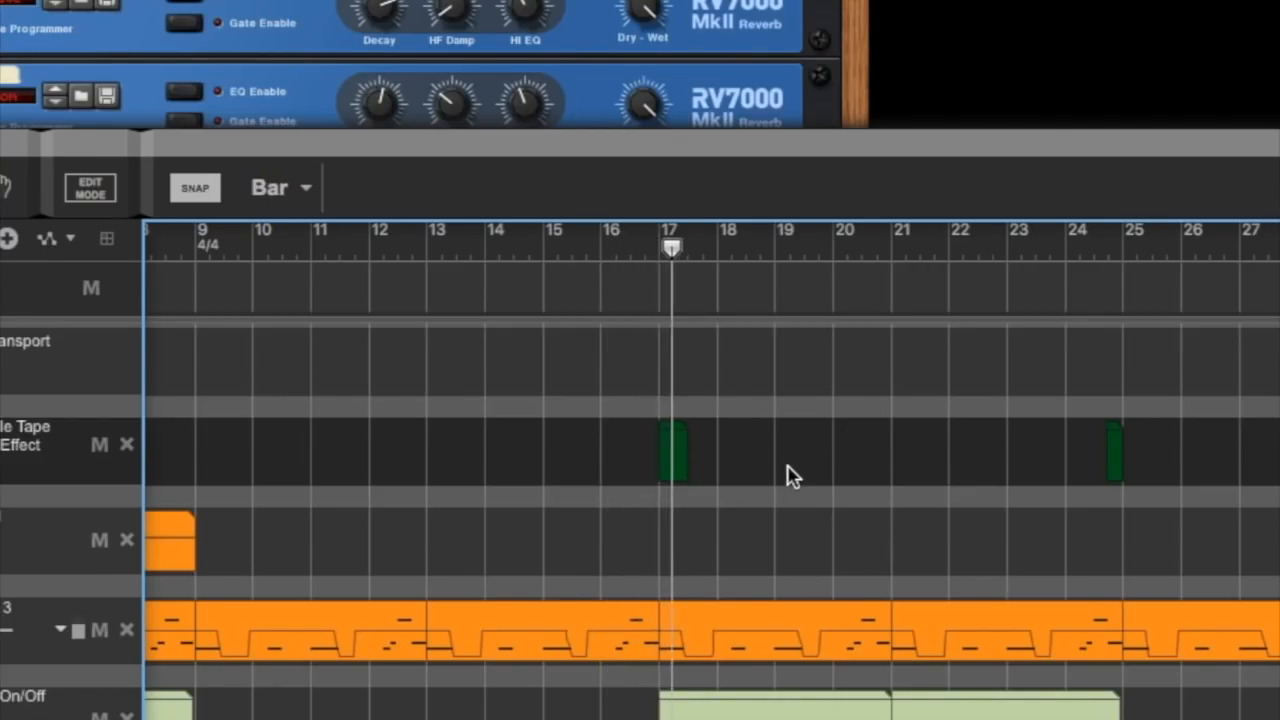
left_click(651, 257)
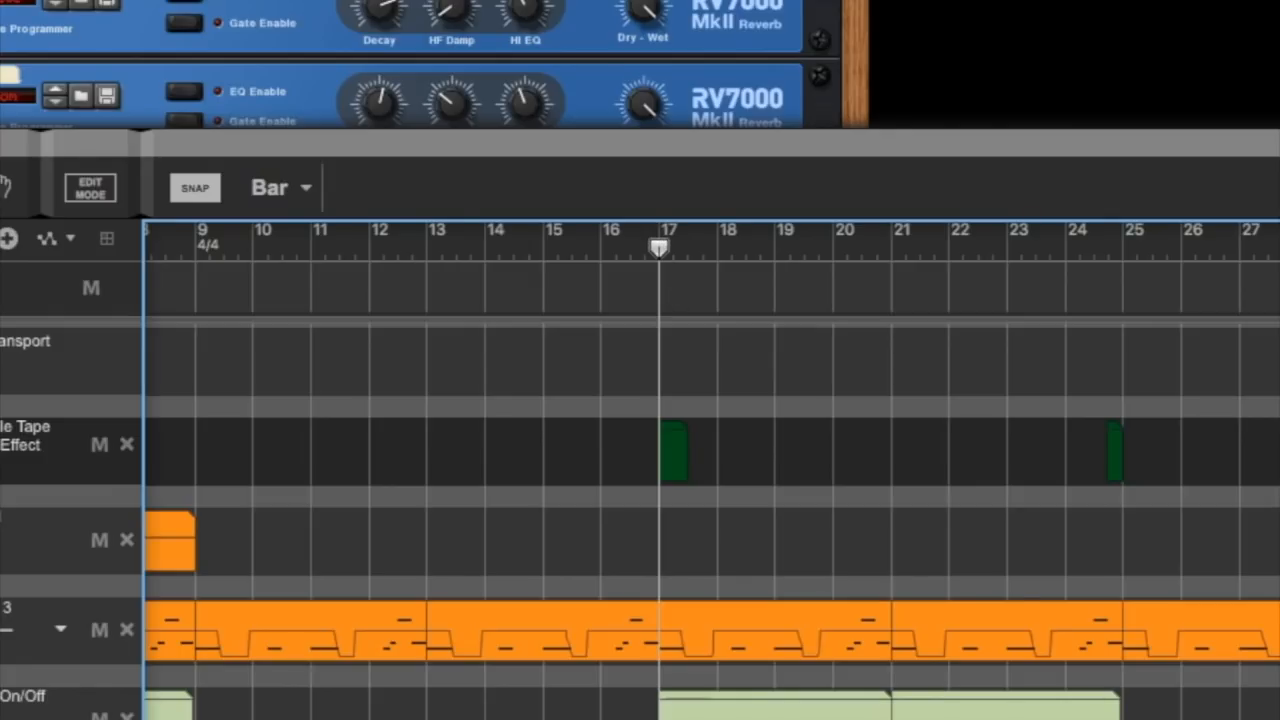
scroll(711, 470, "right", 1)
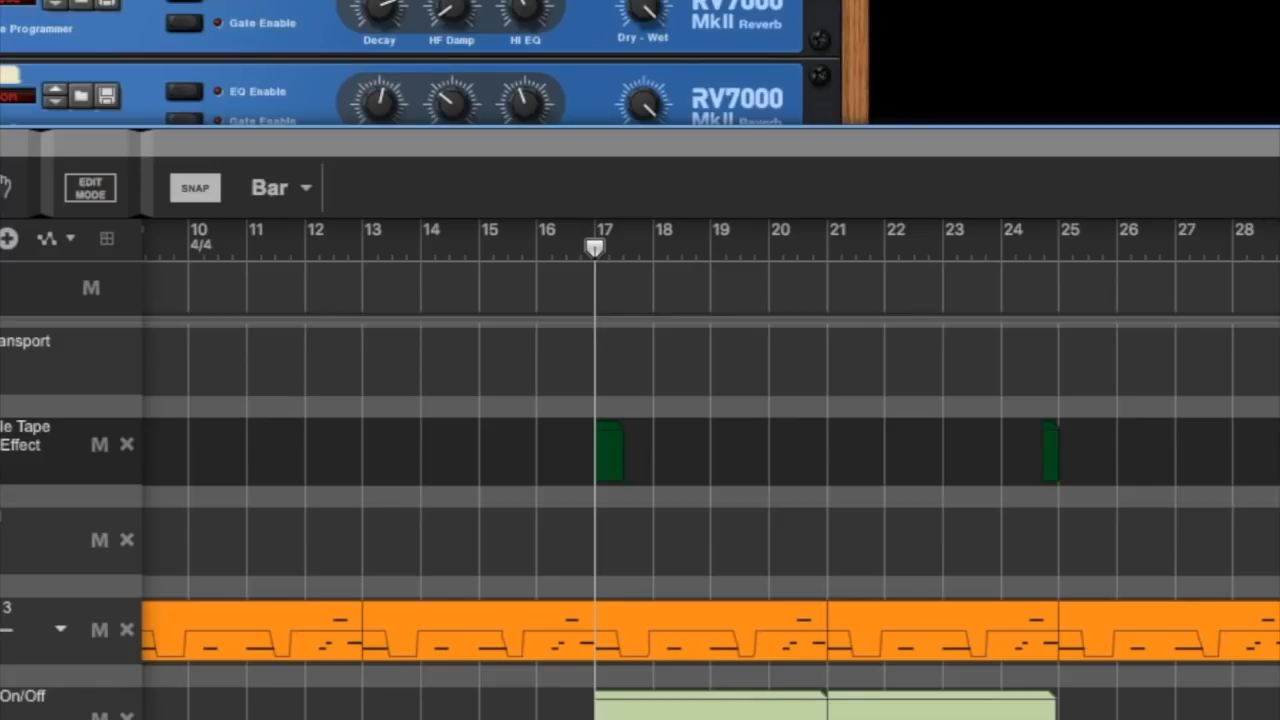
left_click(658, 490)
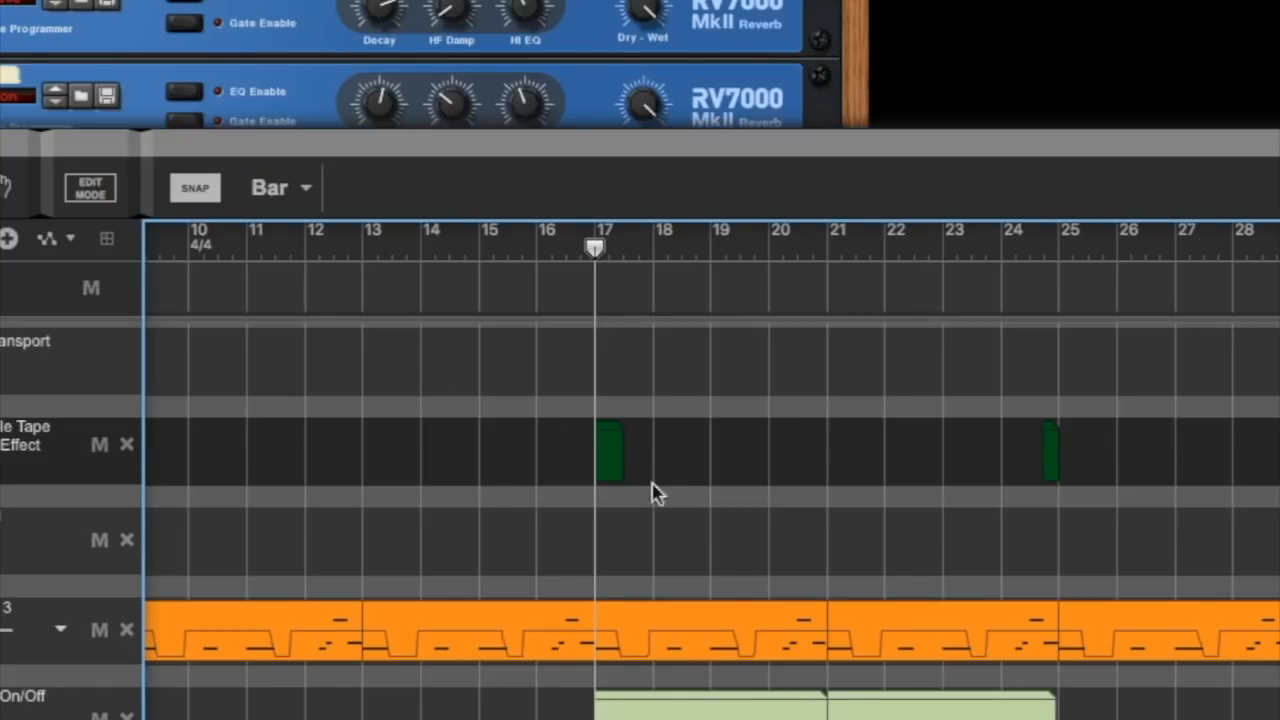
Step: Select the Bus Effects track, play its HPF On/Off section from bar 17, and stop playback
left_click(8, 541)
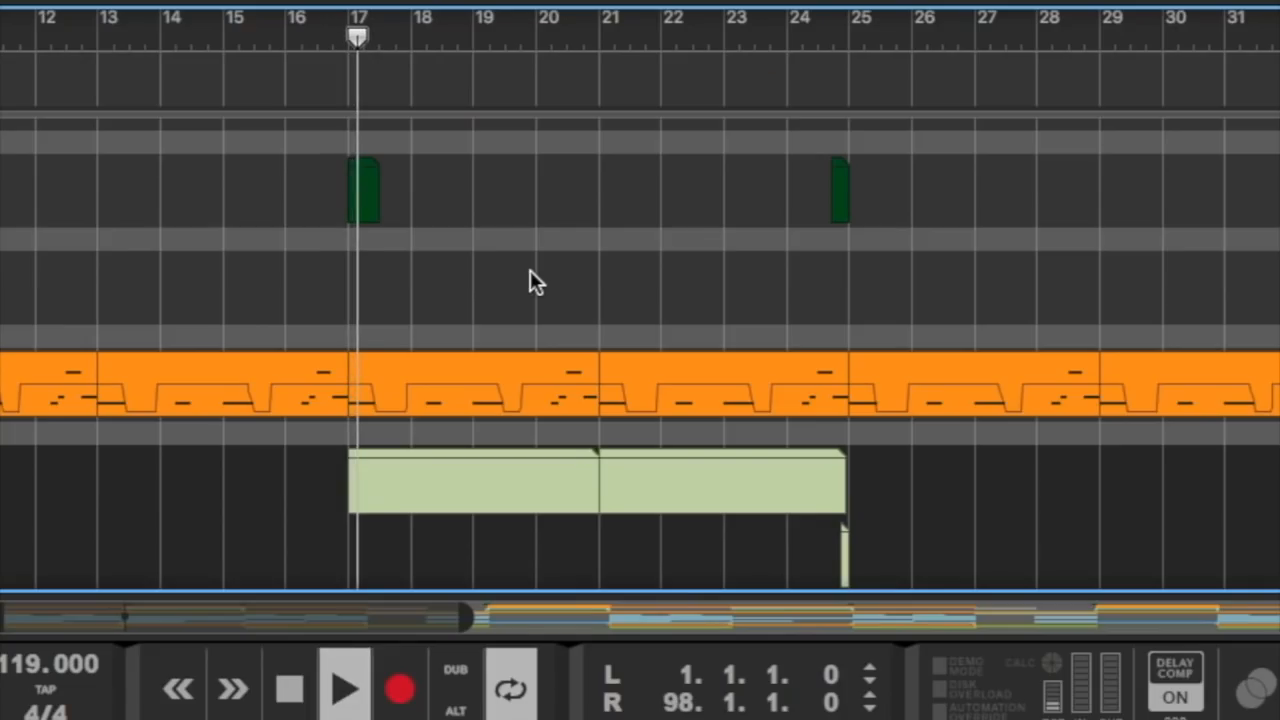
key("space")
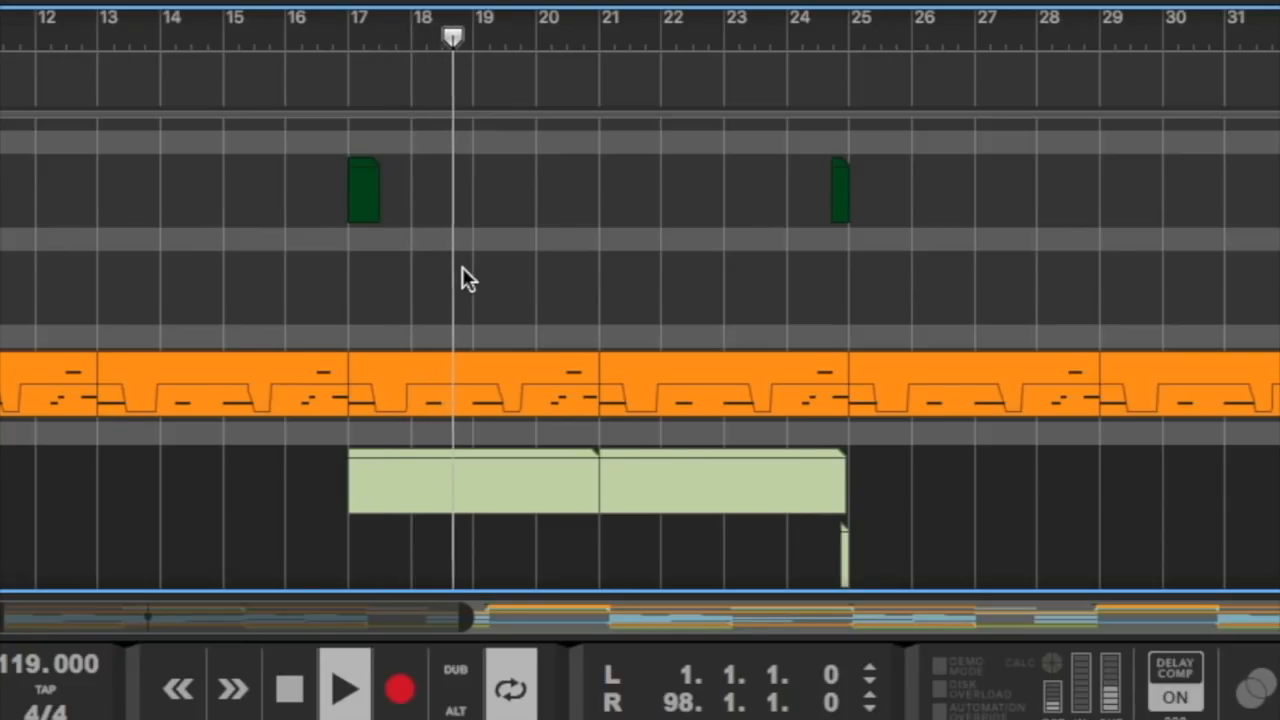
scroll(464, 267, "down", 3)
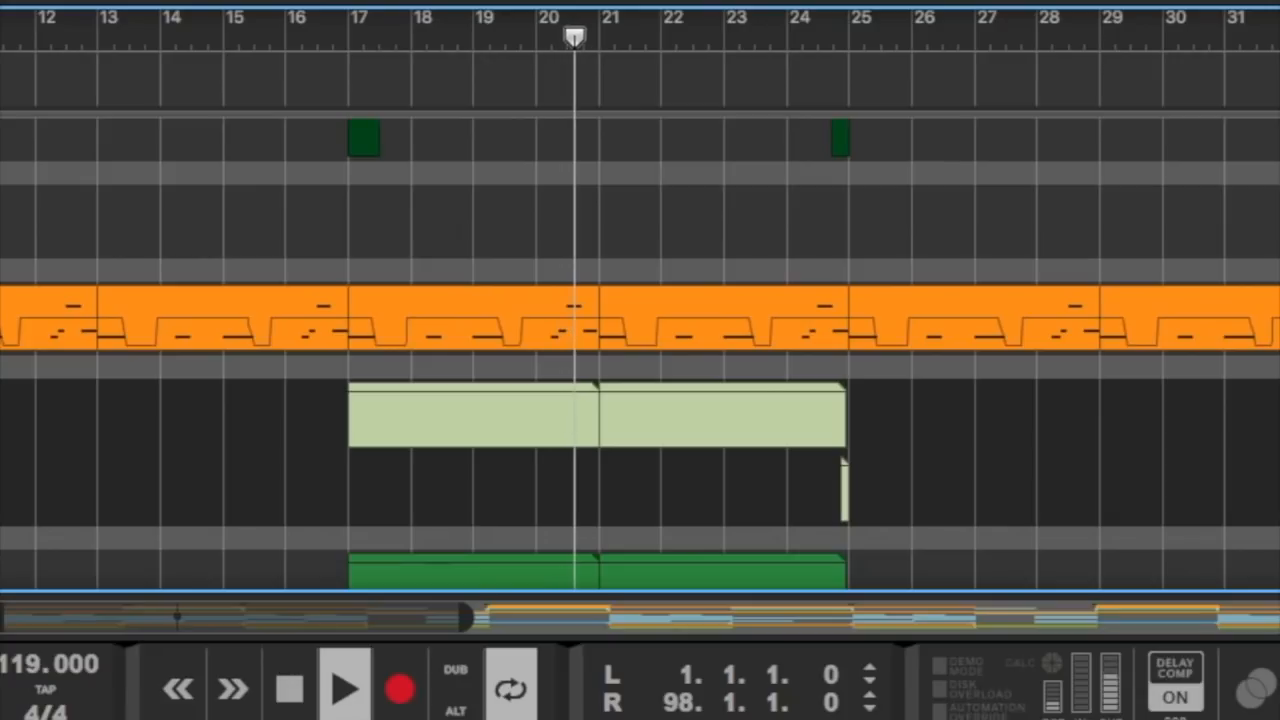
key("space")
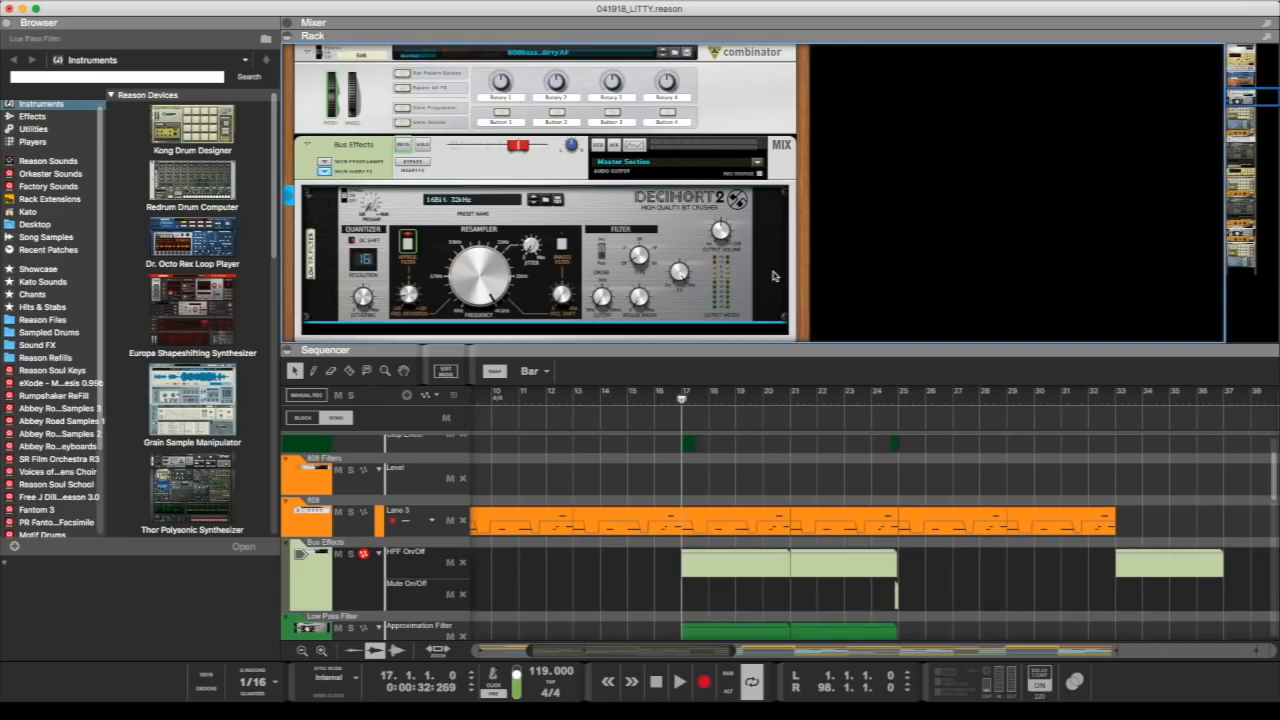
Step: Close and reopen the rack, examine the Decimort 2 low pass filter device under Bus Effects, and place the playback position at bar 17
left_click(290, 36)
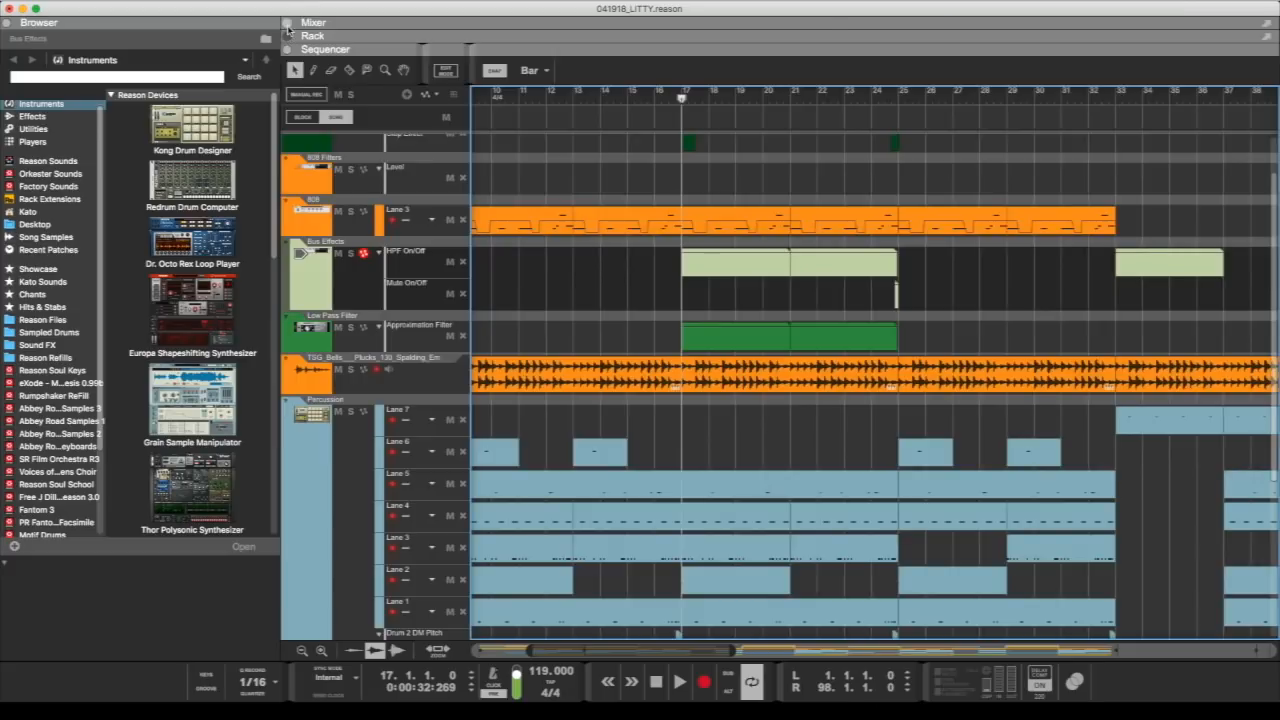
left_click(288, 22)
scroll(905, 152, "down", 5)
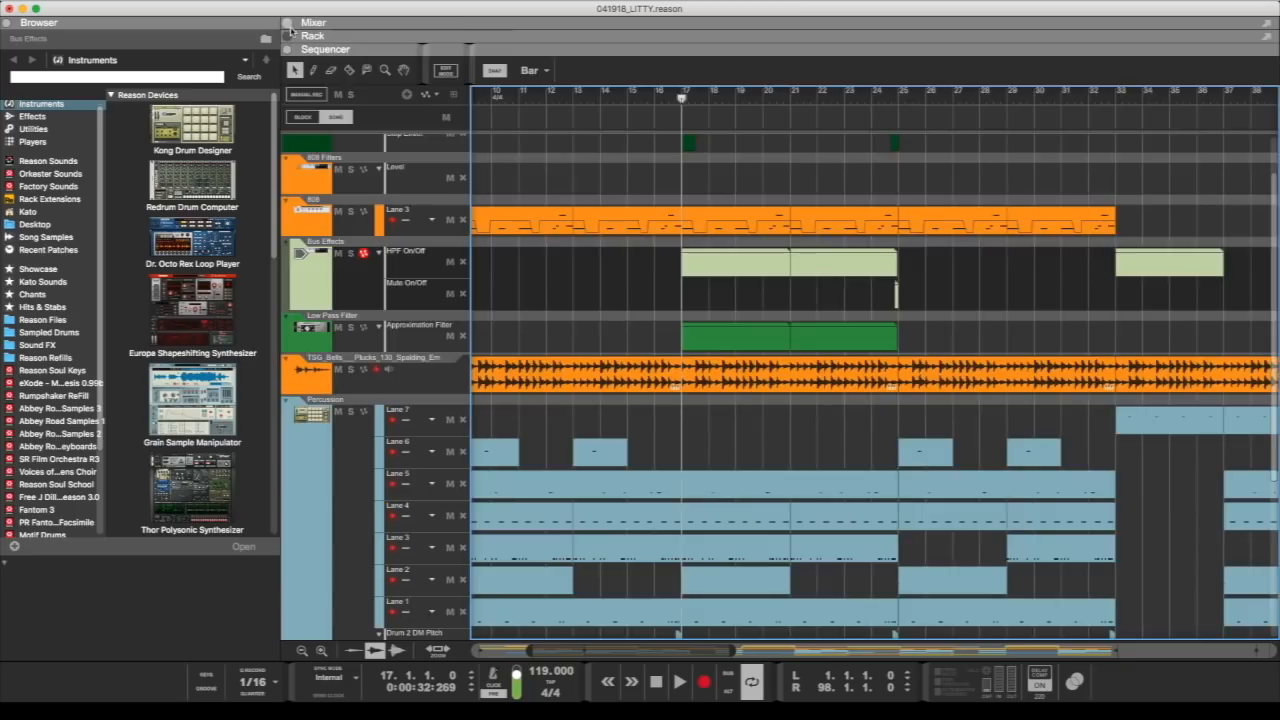
left_click(290, 36)
left_click(636, 198)
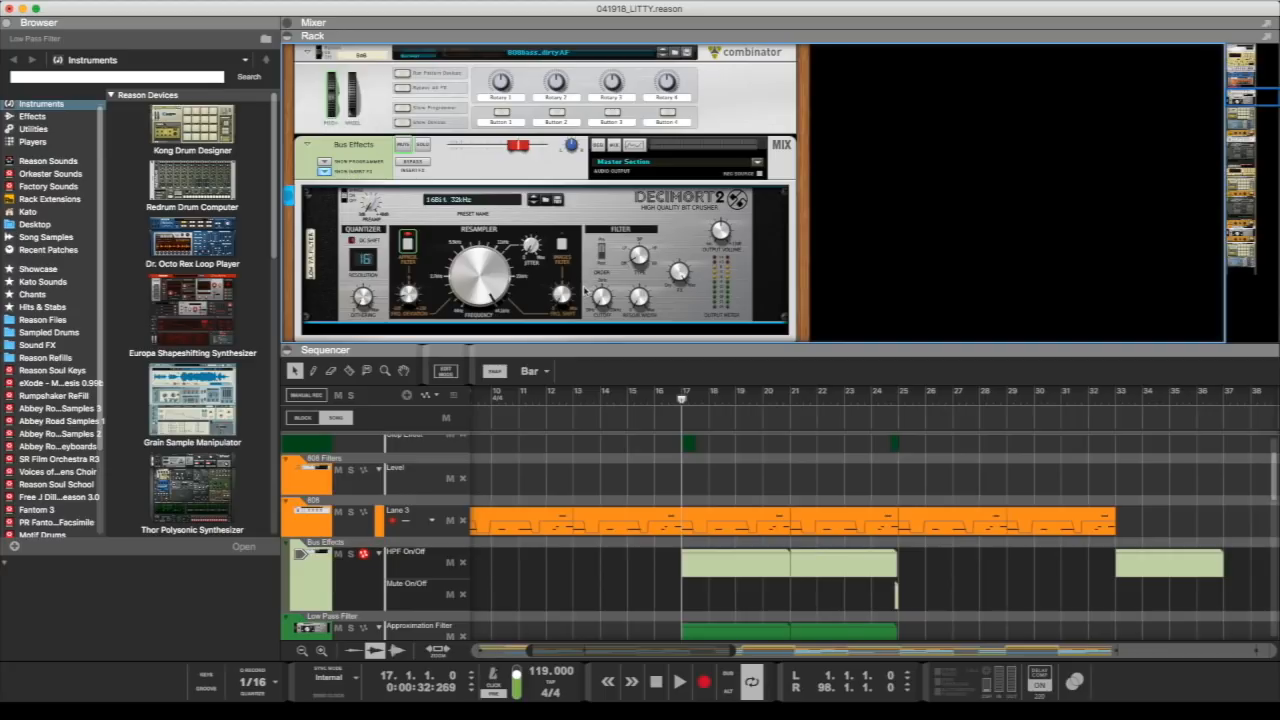
scroll(584, 293, "down", 1)
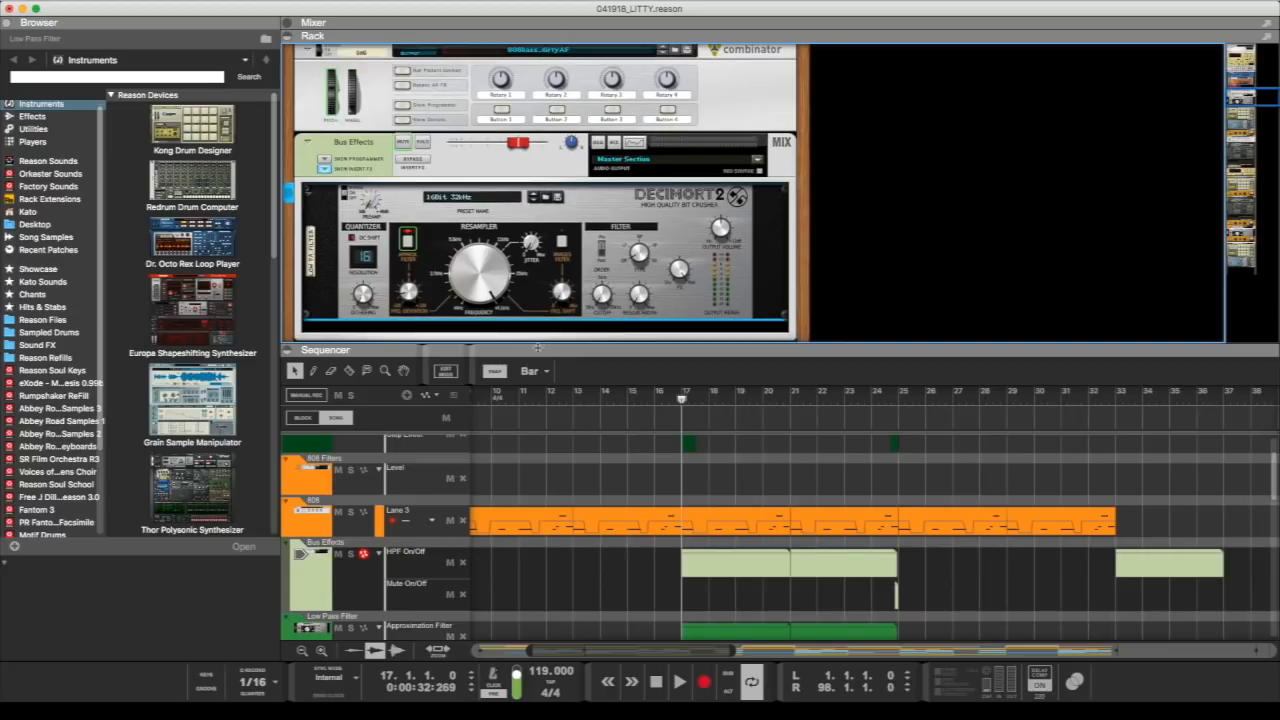
left_click(683, 401)
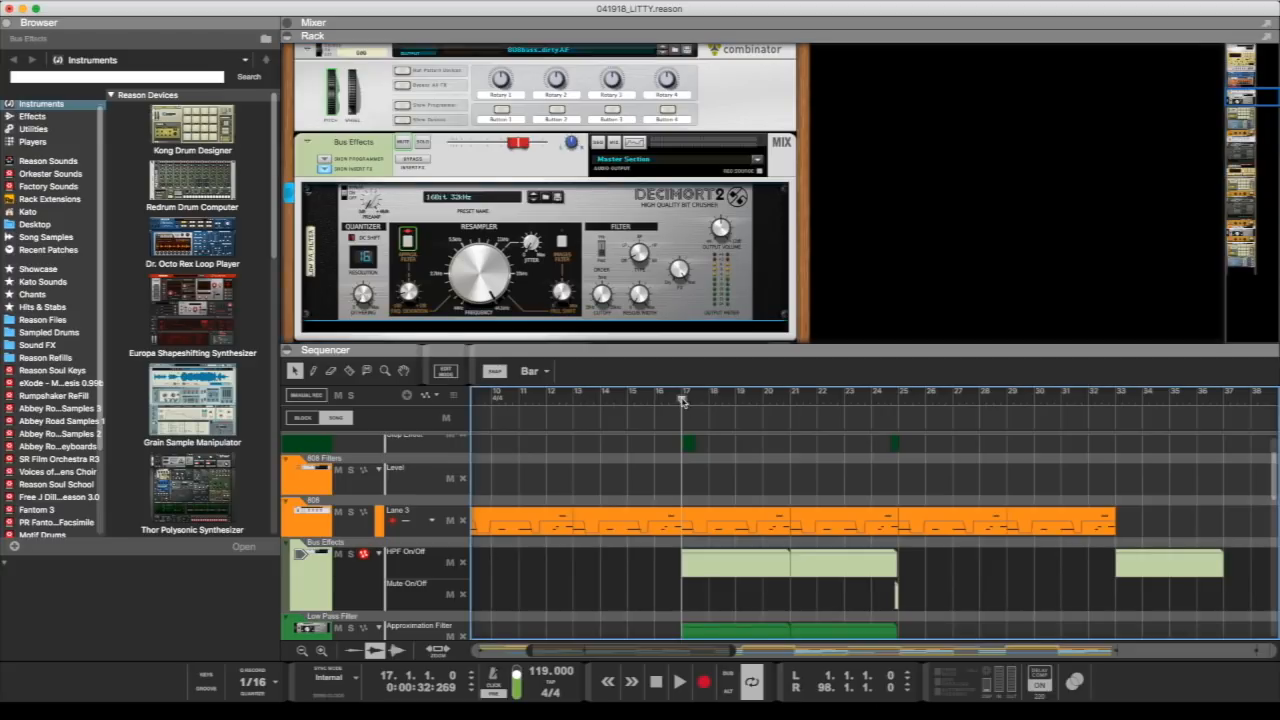
Step: Play the beat from bar 17 through Decimort 2, examine its approximation filter's frequency deviation control, and stop playback
left_click_drag(688, 401, 704, 403)
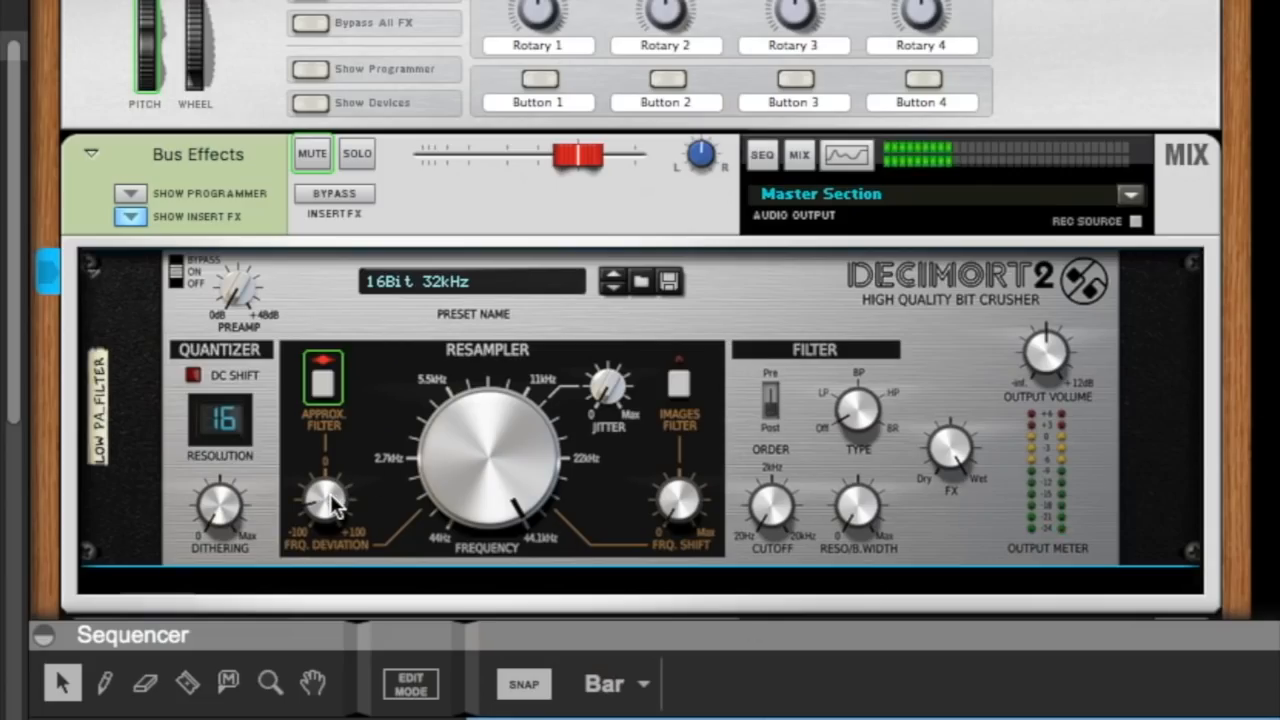
left_click_drag(335, 505, 323, 562)
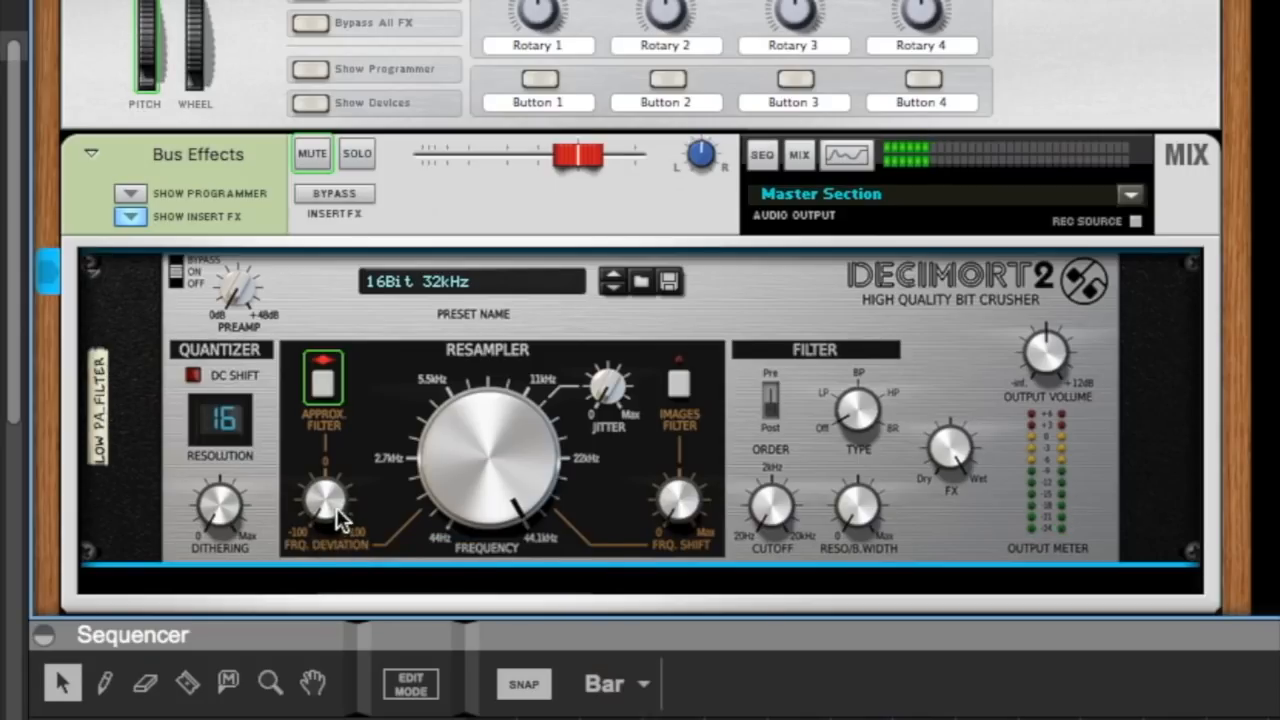
left_click(1072, 717)
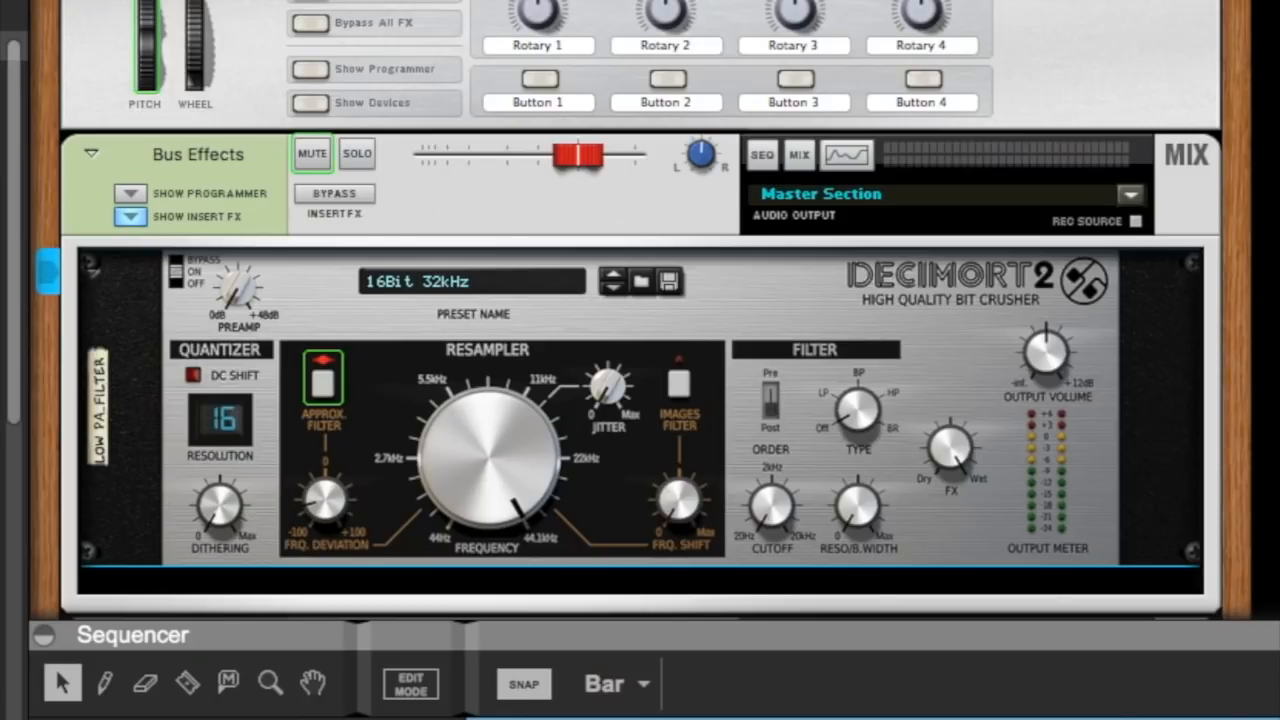
left_click(985, 528)
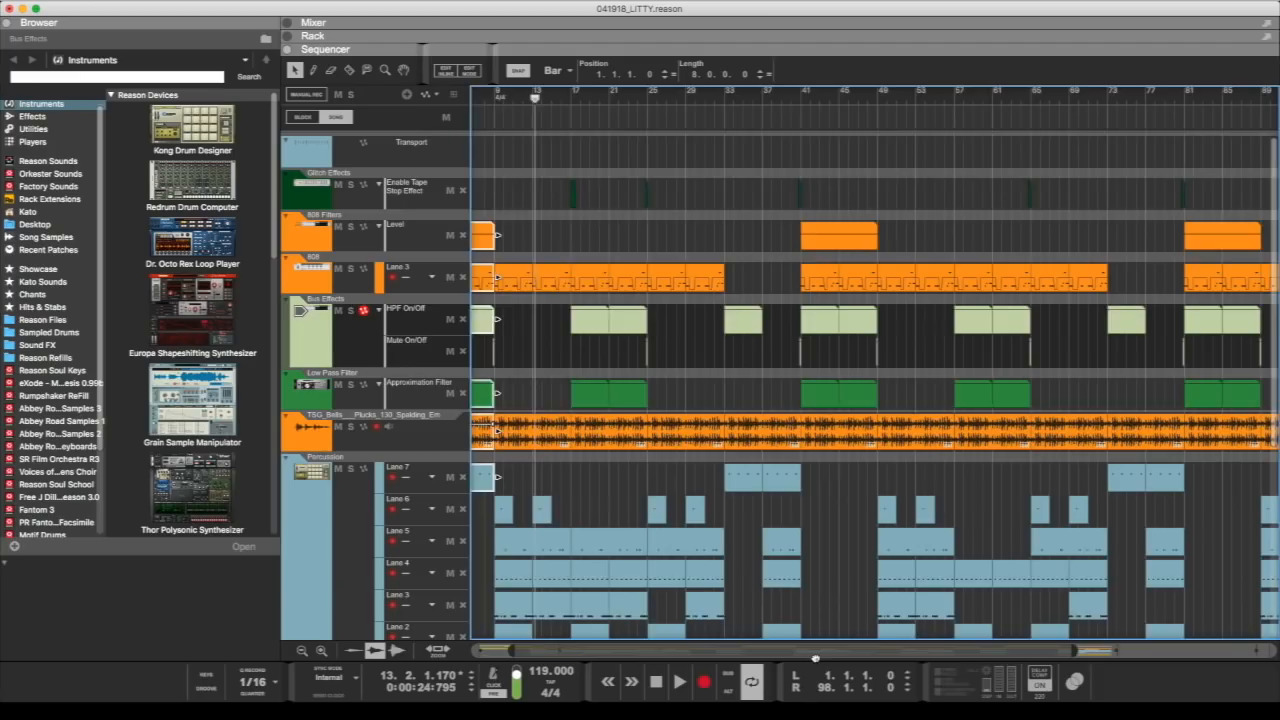
Step: Fit the entire song arrangement in the sequencer, examine the tracks down to Vox Chop + Tag, and set the playback position to bar 13
left_click_drag(822, 650, 510, 639)
left_click_drag(1050, 651, 1166, 654)
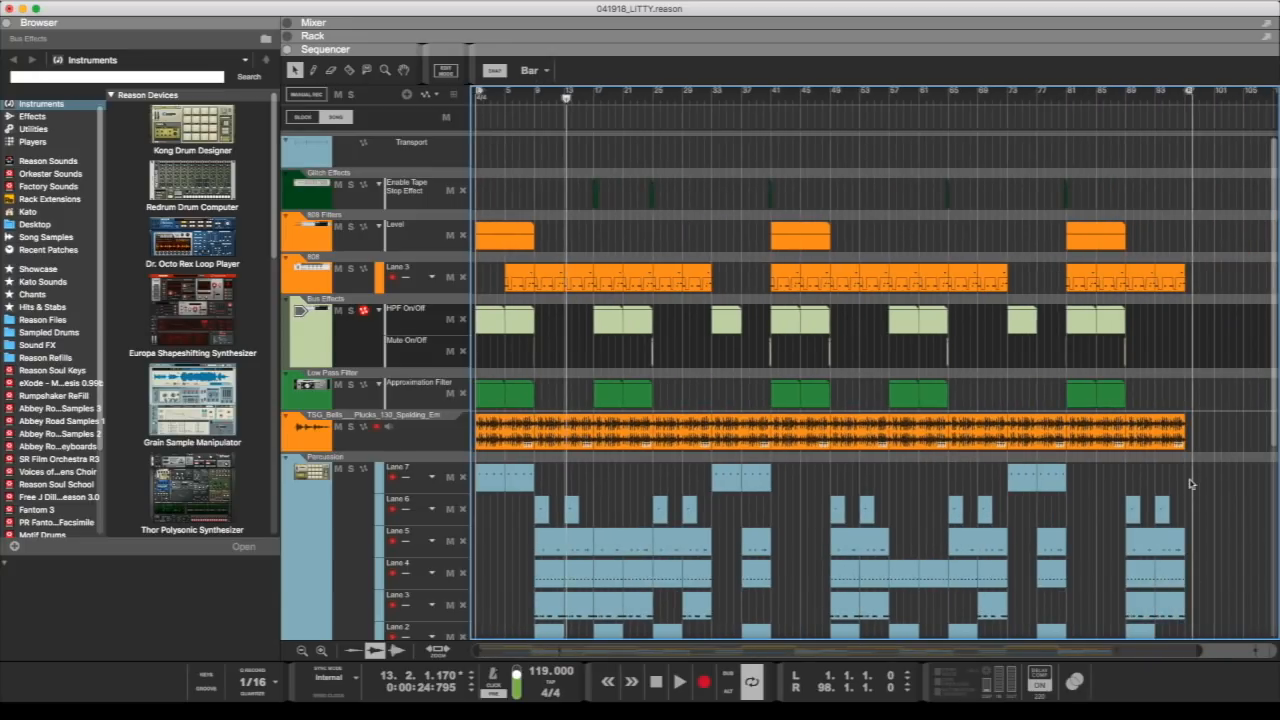
scroll(807, 490, "down", 10)
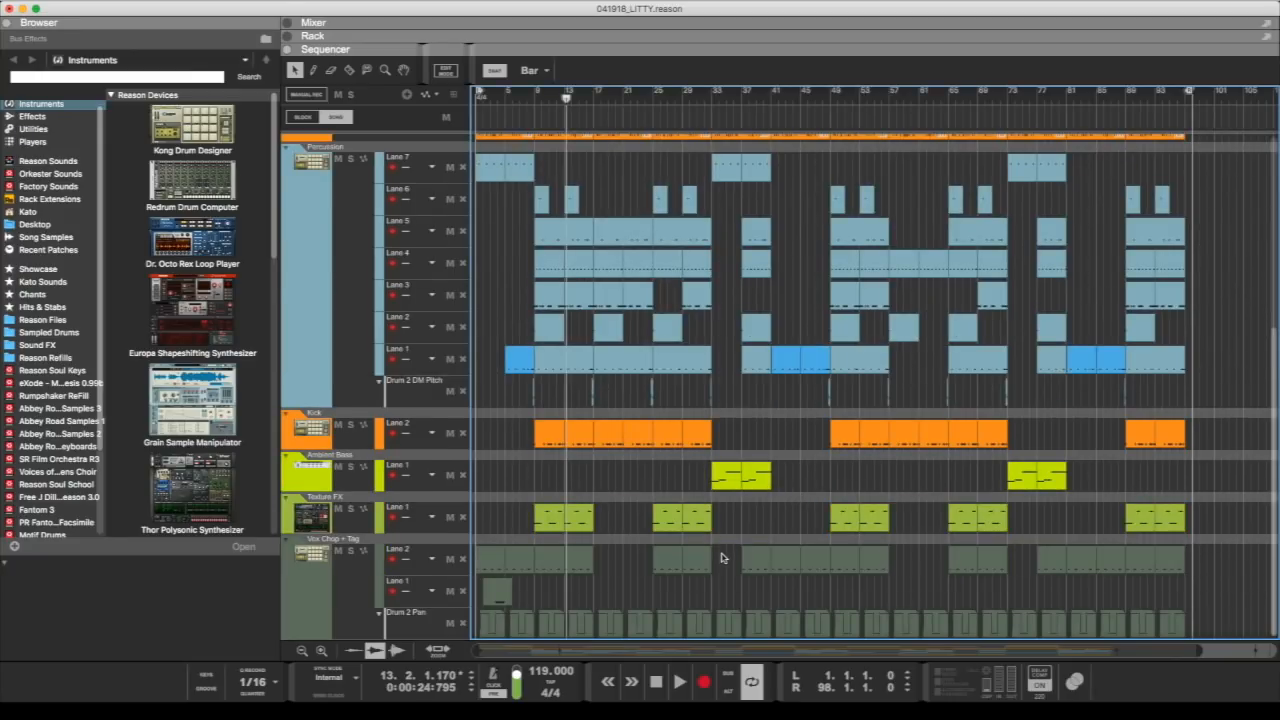
left_click(564, 95)
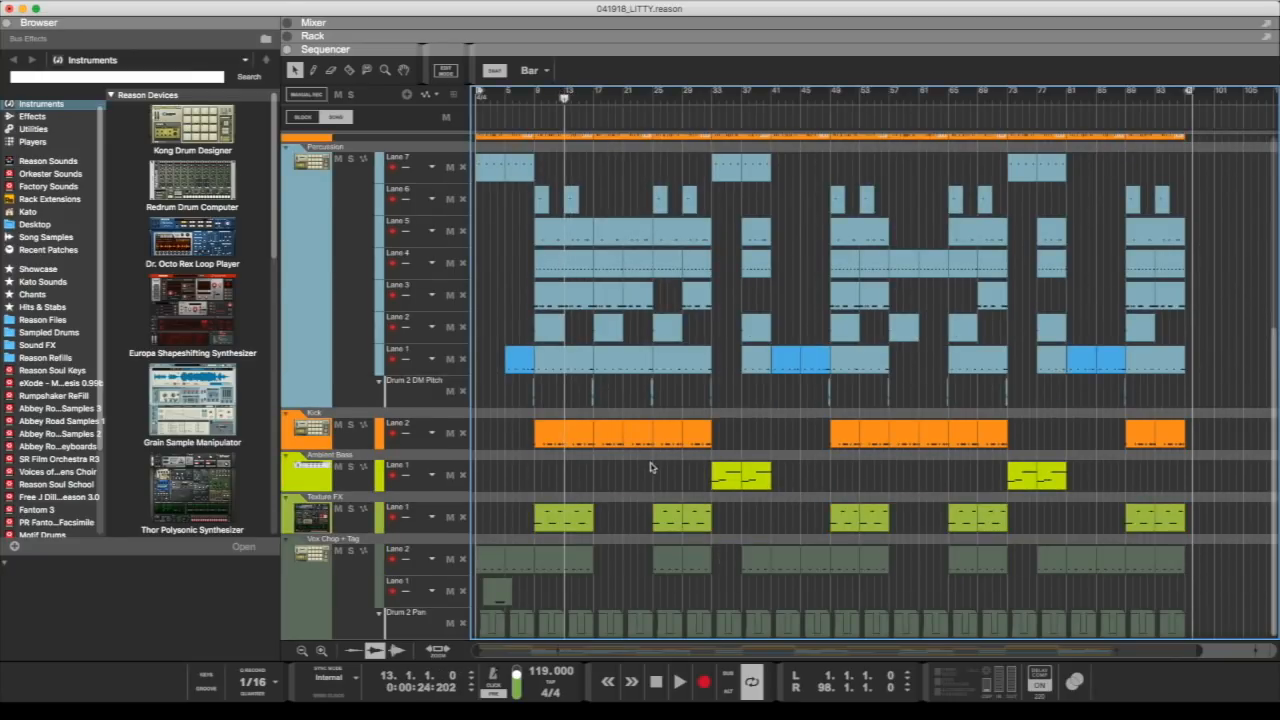
Step: Review the full arrangement's percussion, bass, texture and vocal tracks, and move the playback position to the song's end at bar 97
scroll(767, 515, "up", 4)
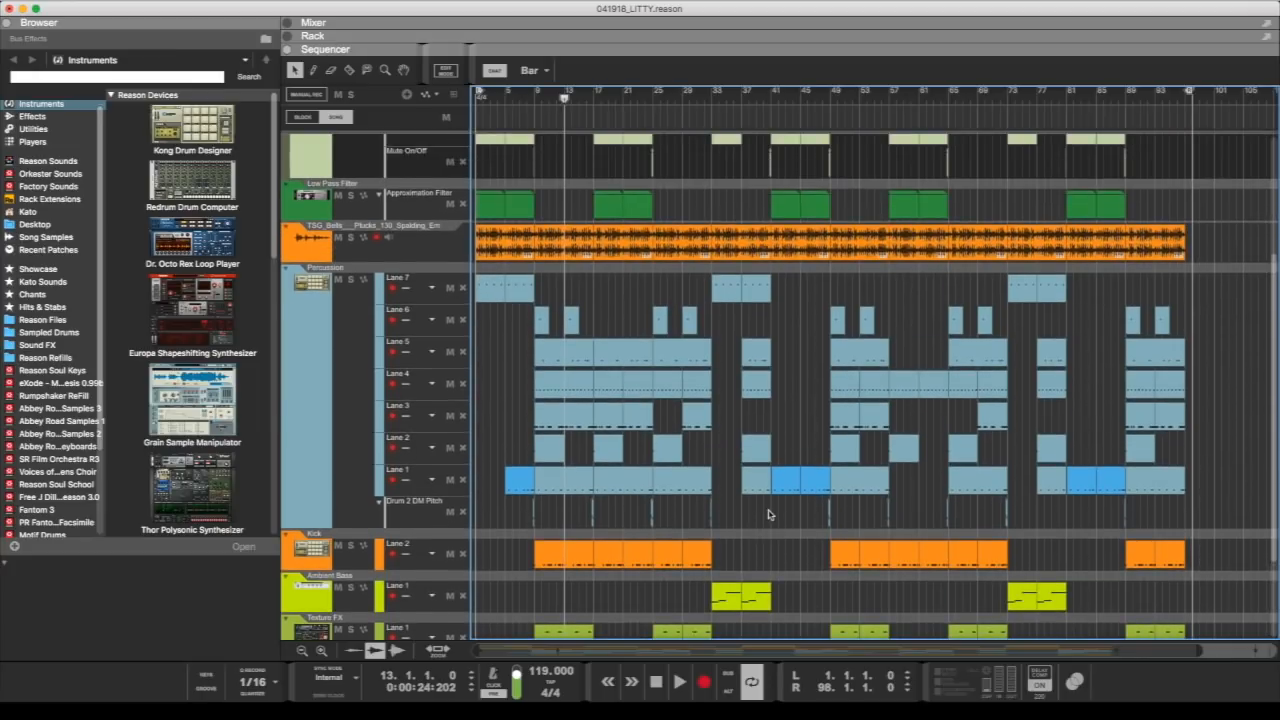
scroll(767, 515, "down", 4)
left_click(1186, 95)
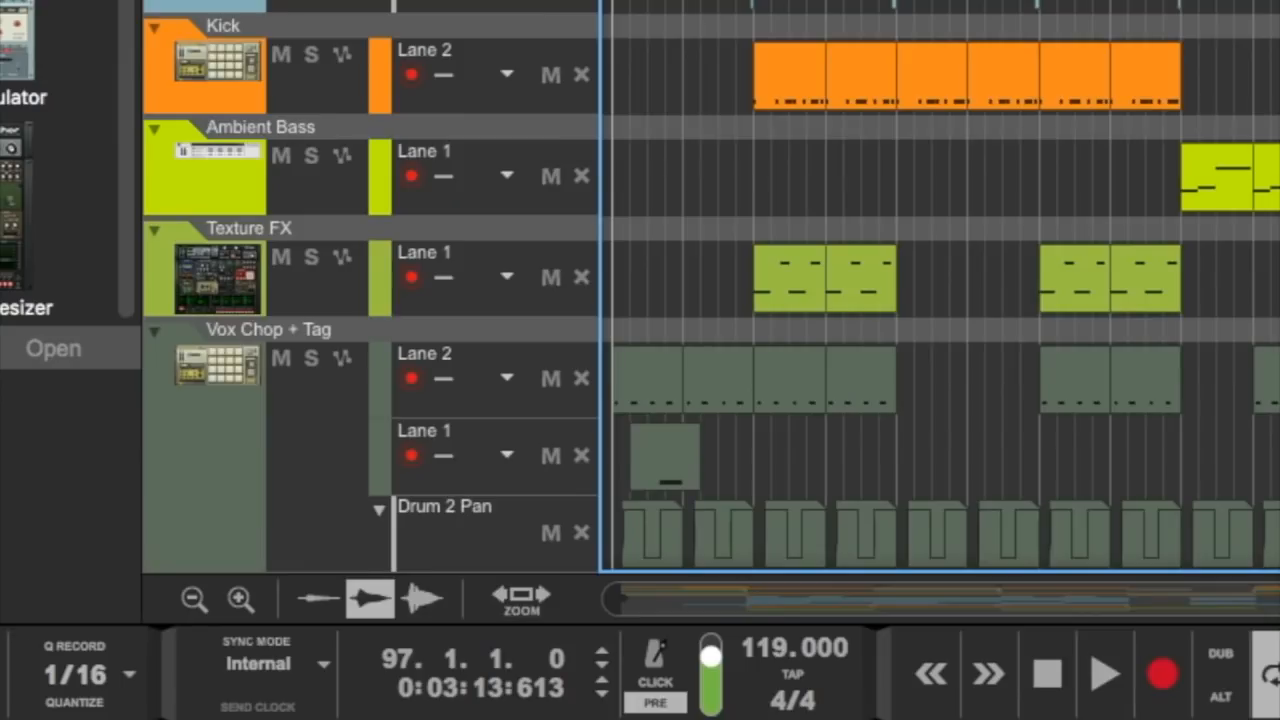
scroll(700, 290, "up", 6)
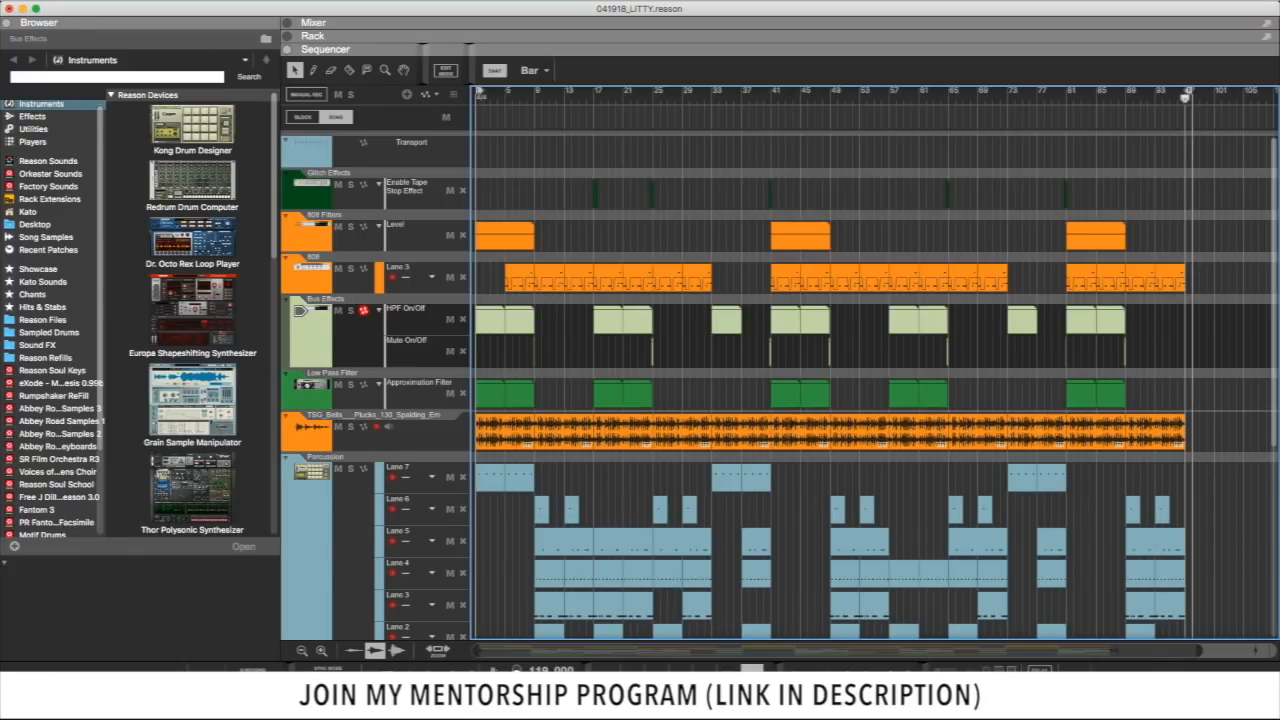
mouse_move(860, 668)
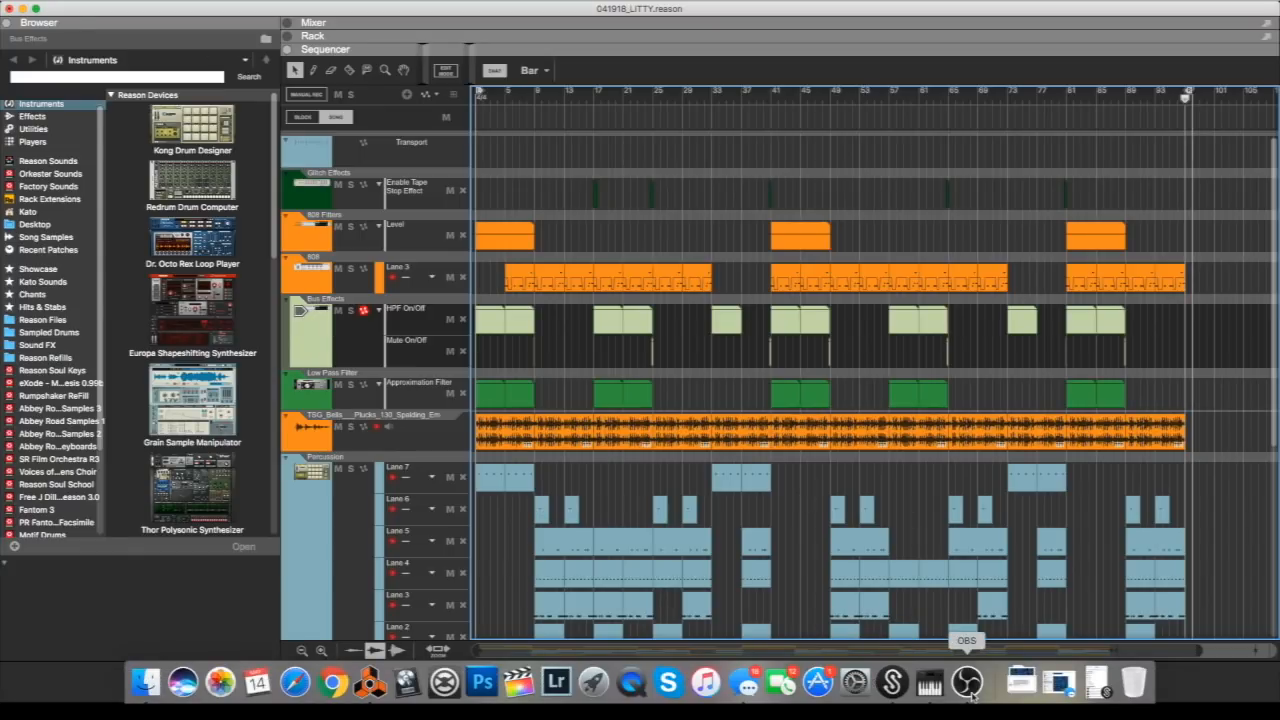